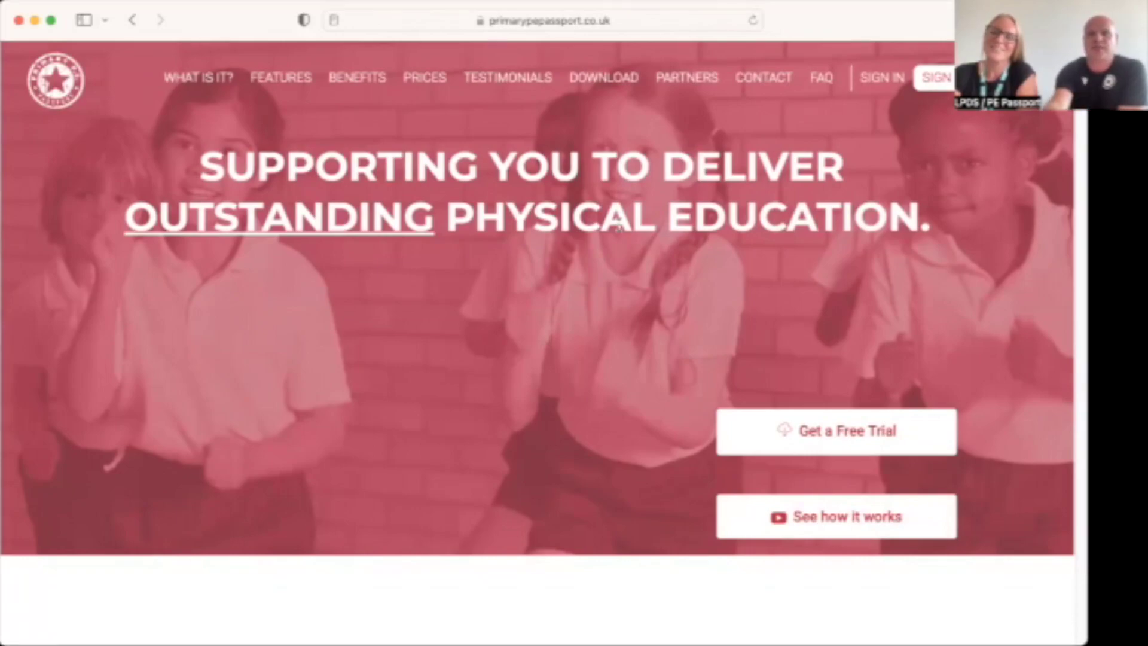
Sign in to PE Passport with the saved login details to reach the Dashboard.
left_click(883, 79)
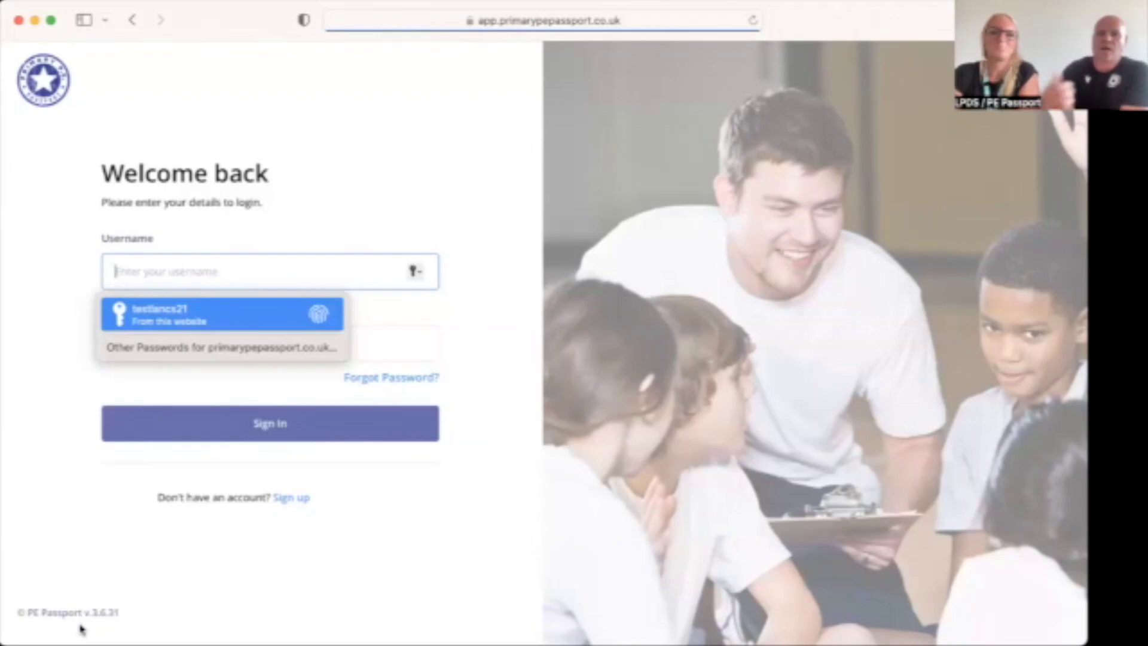
key("Return")
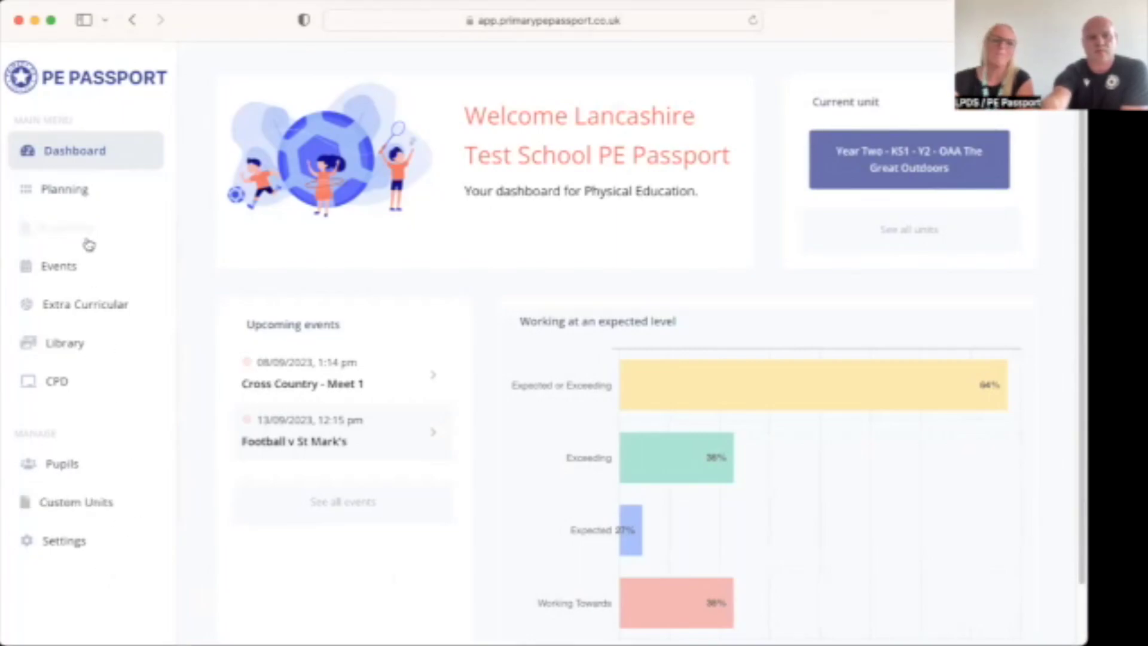
Open the Pupils list, highlight the first pupil's year and class, then filter to Year 5 A.
left_click(68, 471)
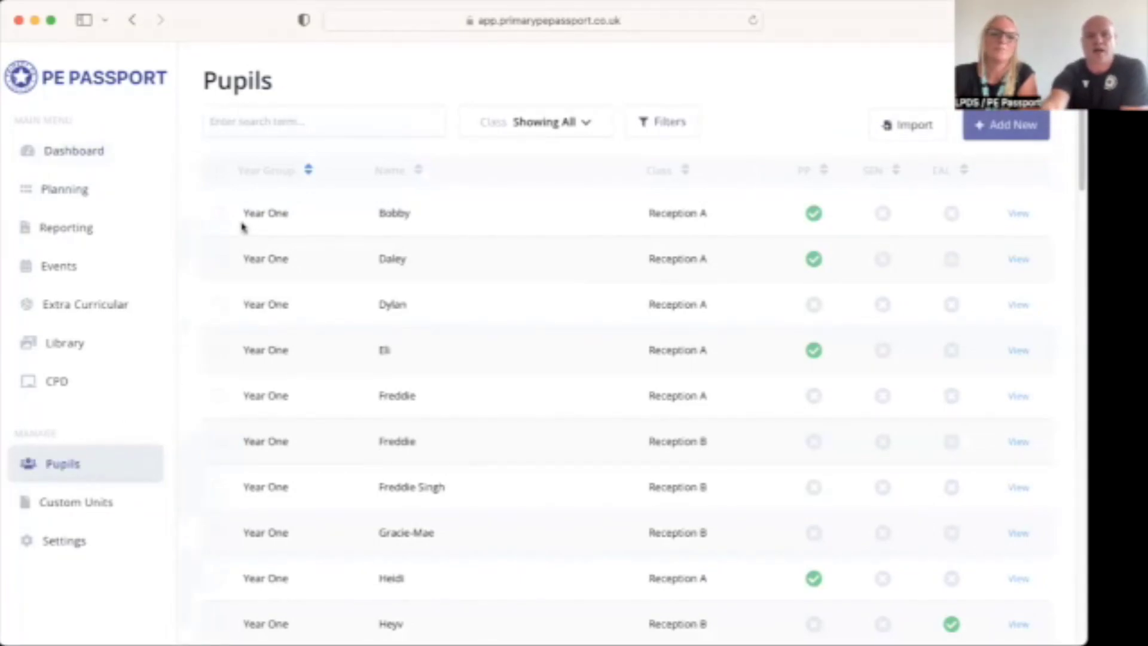
left_click_drag(239, 218, 299, 217)
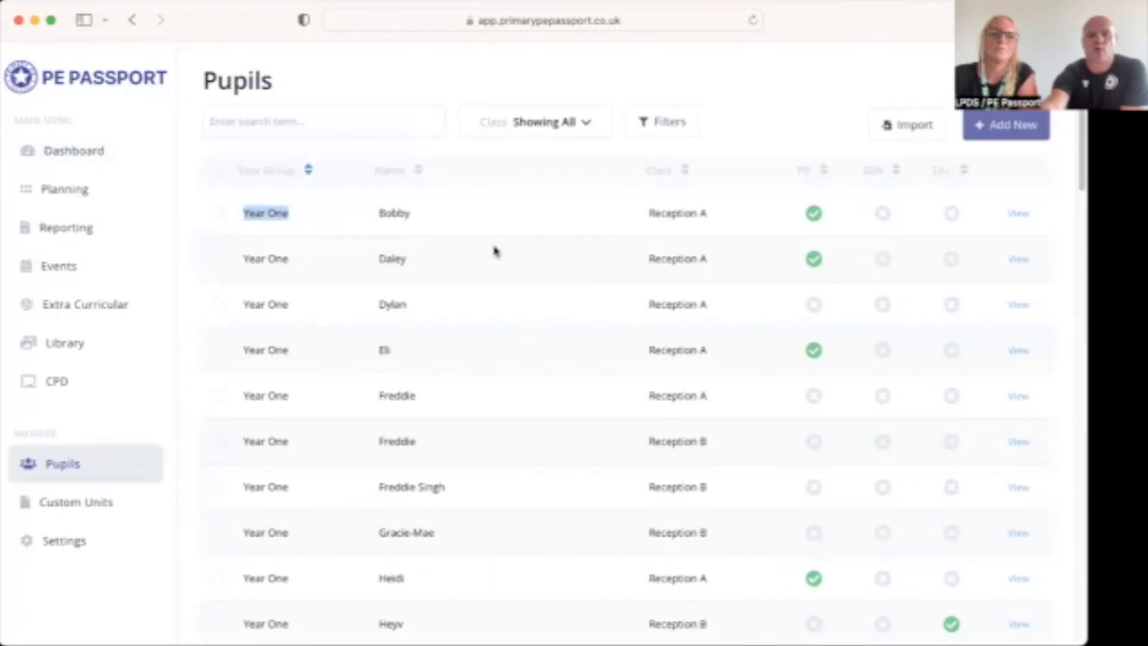
left_click_drag(645, 214, 725, 213)
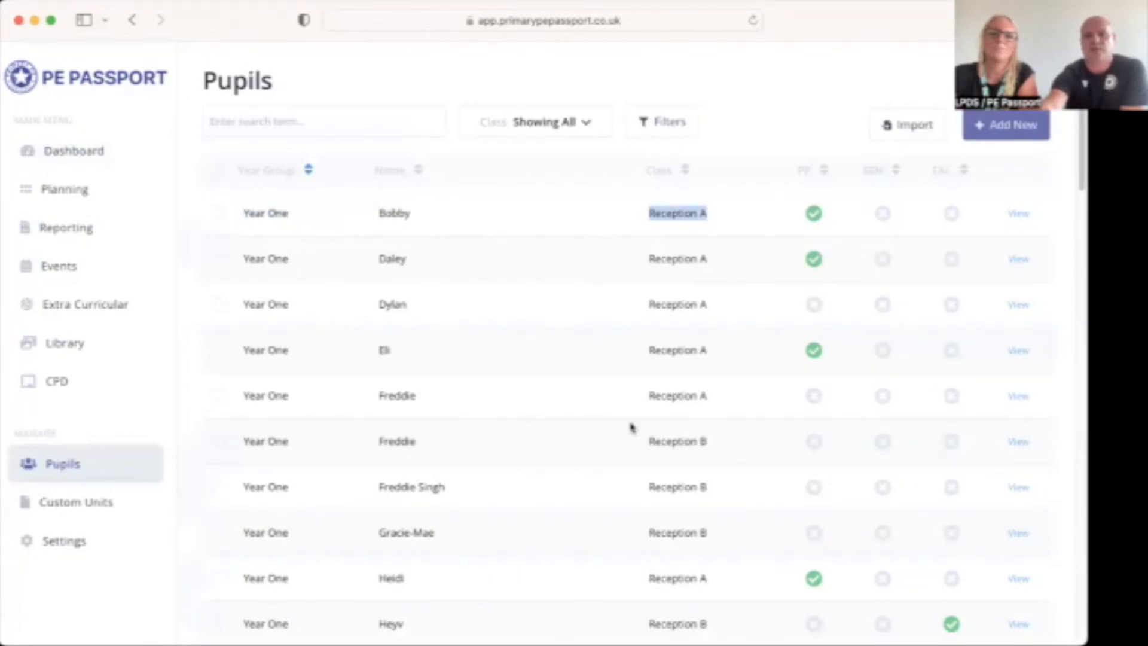
left_click_drag(641, 441, 648, 430)
left_click(550, 366)
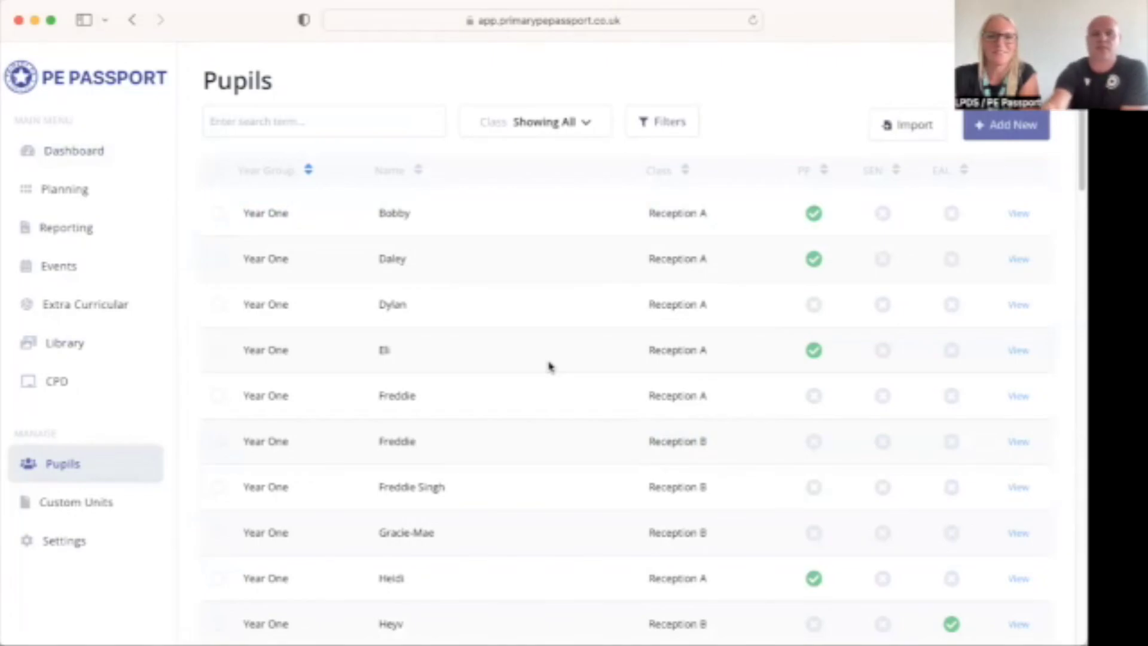
left_click(579, 127)
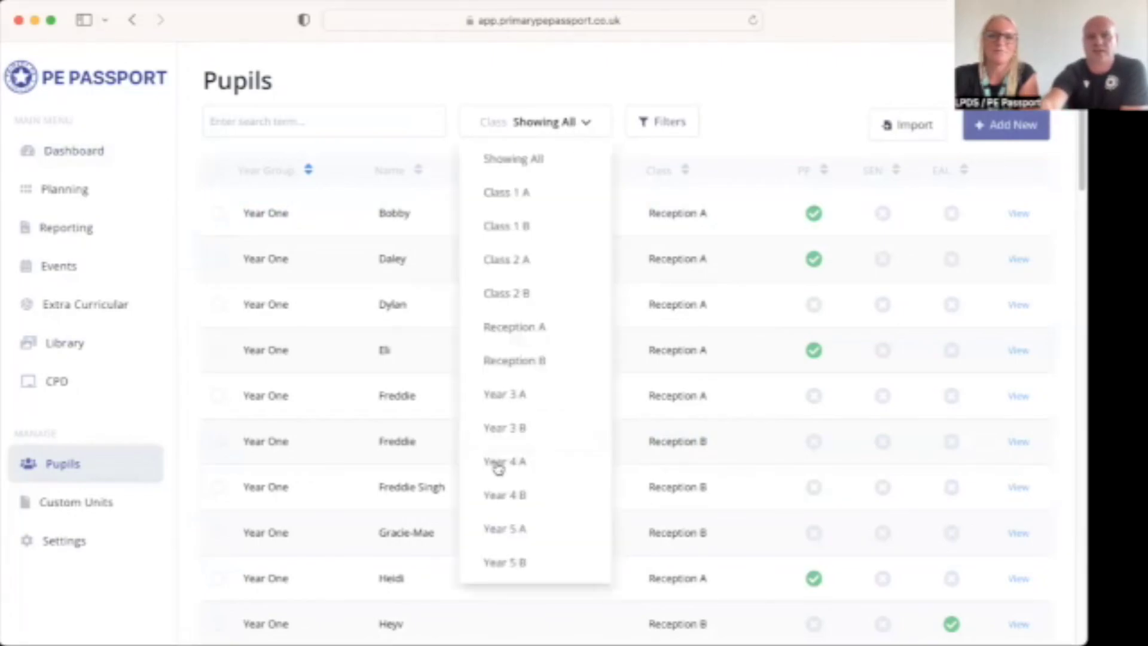
left_click(514, 529)
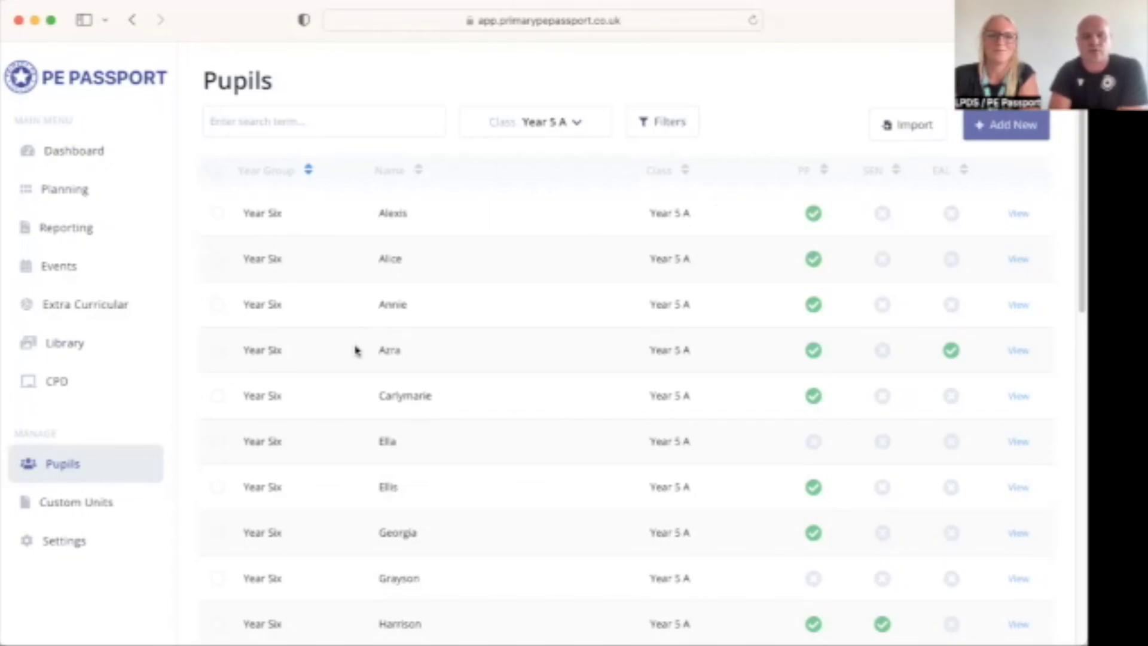
In Settings > Classes, rename class Year 5 A to Year 6 A.
left_click(75, 543)
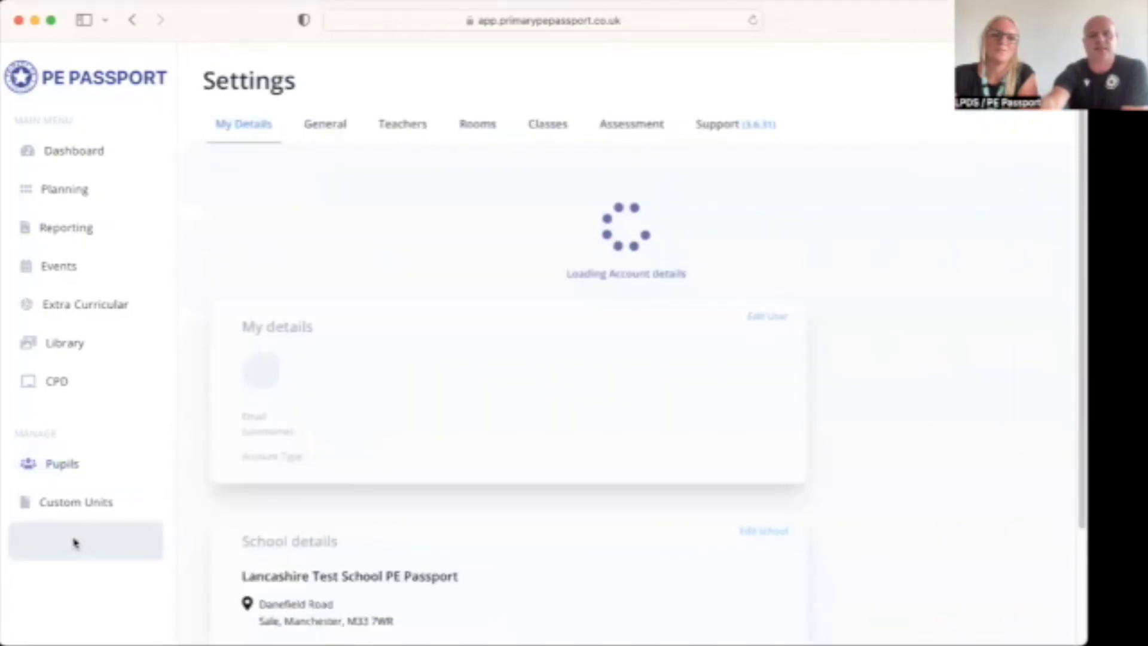
left_click(556, 131)
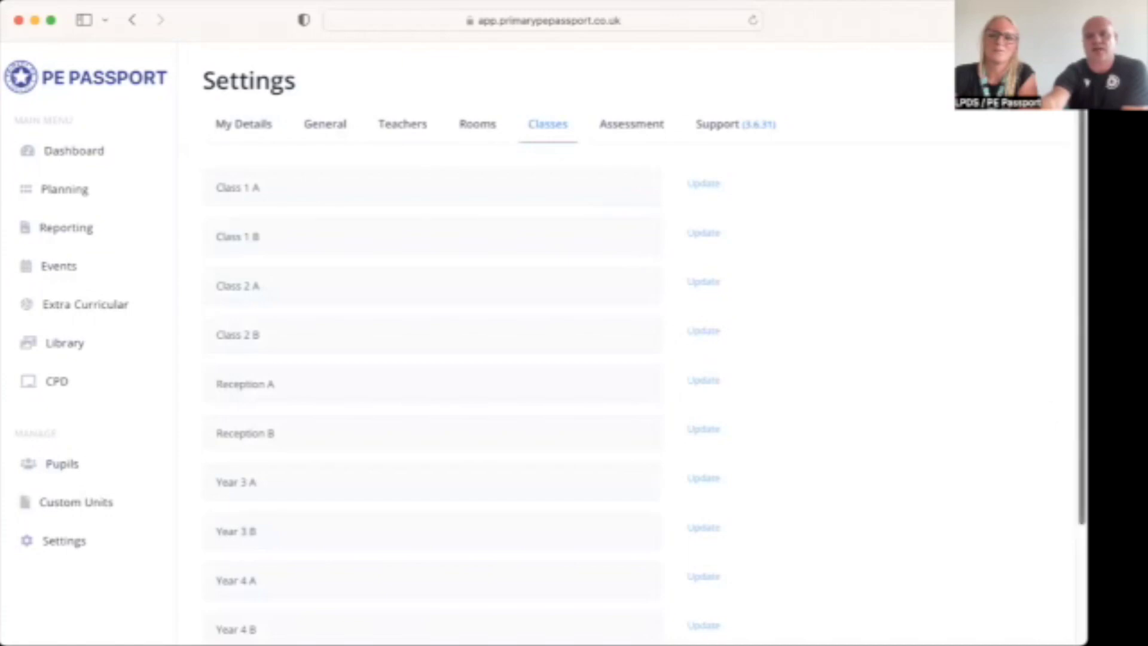
scroll(1068, 523, "down", 3)
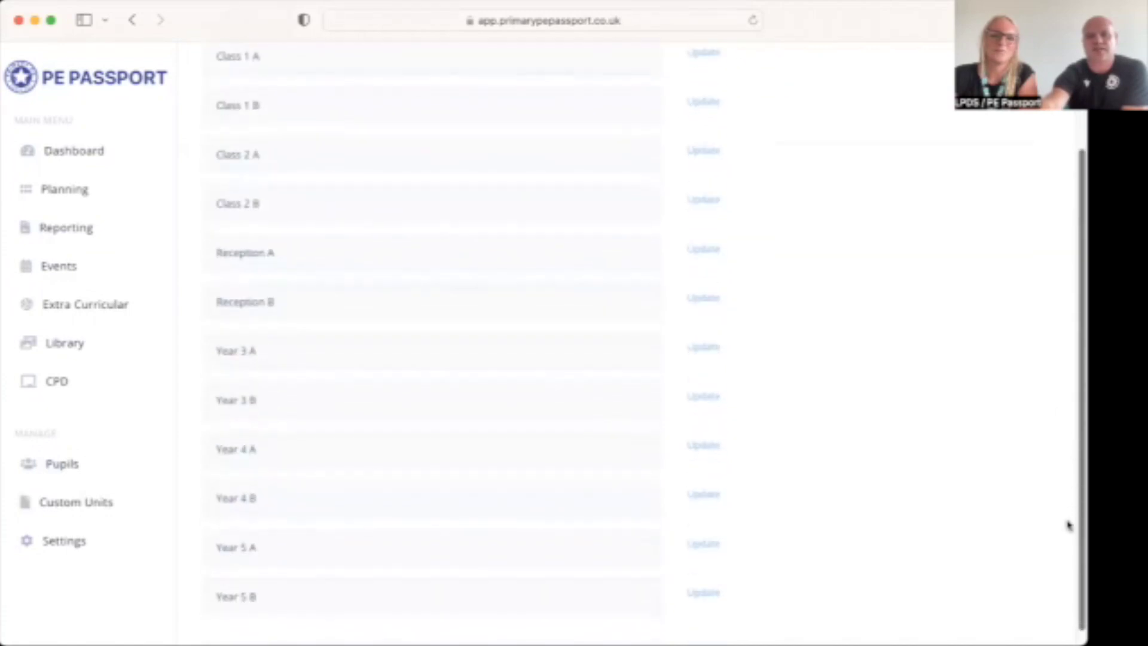
left_click(247, 529)
key("BackSpace")
type("6")
left_click(705, 528)
Rename class Year 5 B to Year 6 B.
left_click(246, 531)
key("BackSpace")
type("6")
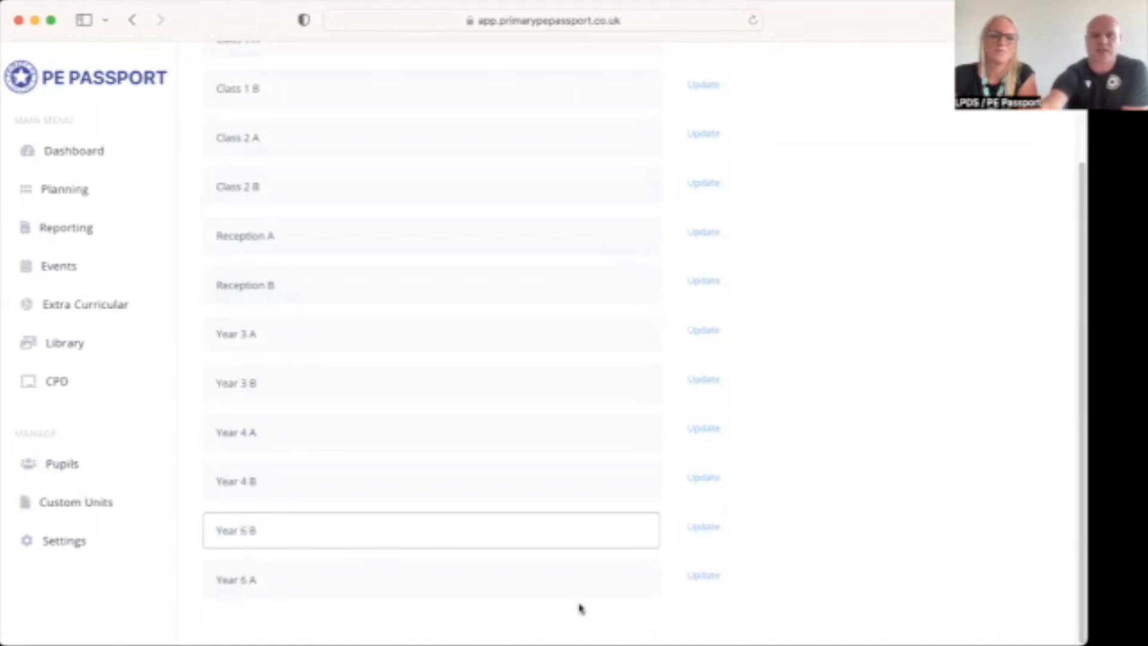
left_click(706, 526)
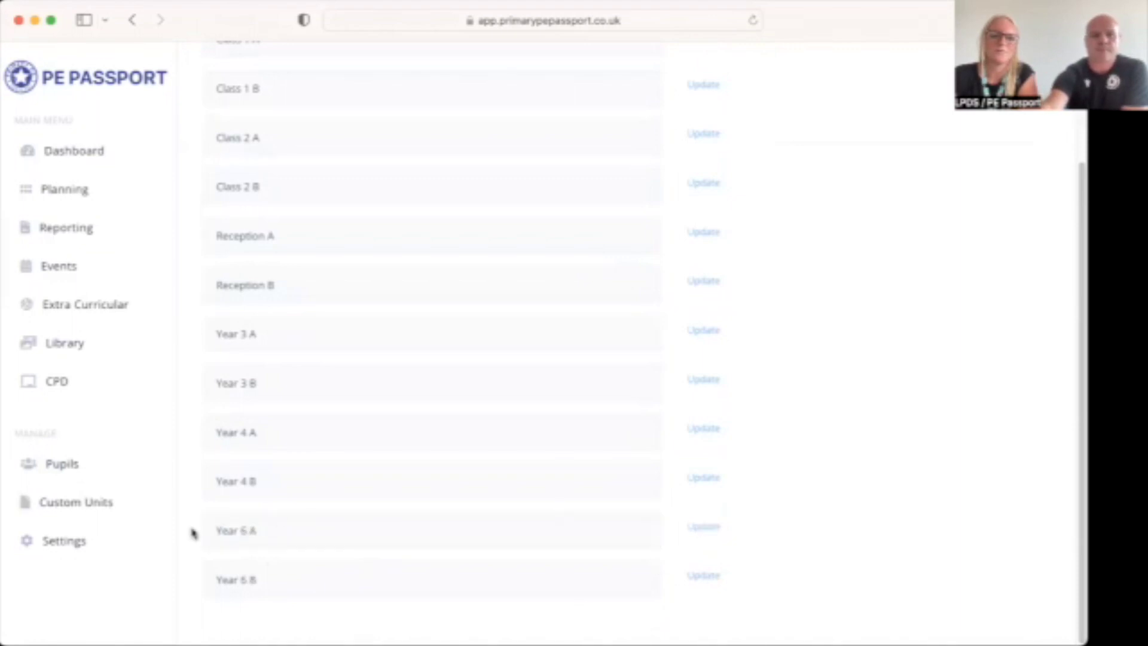
Filter the Pupils list to Year 6 A to check it, then switch the filter to Year 4 A.
left_click(63, 464)
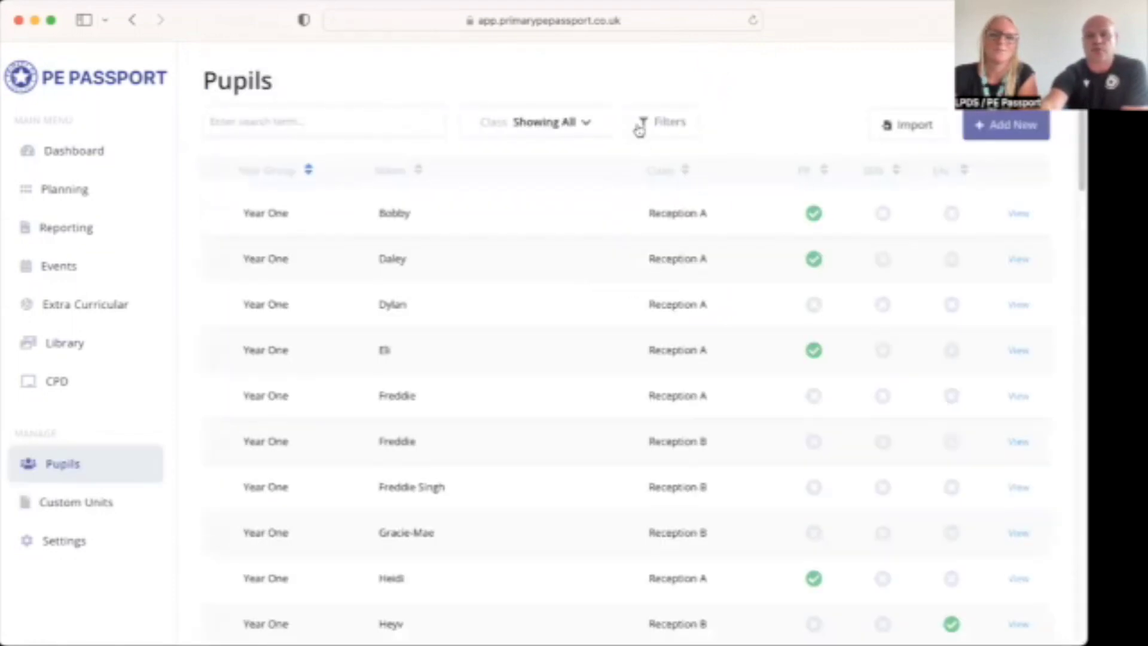
left_click(574, 123)
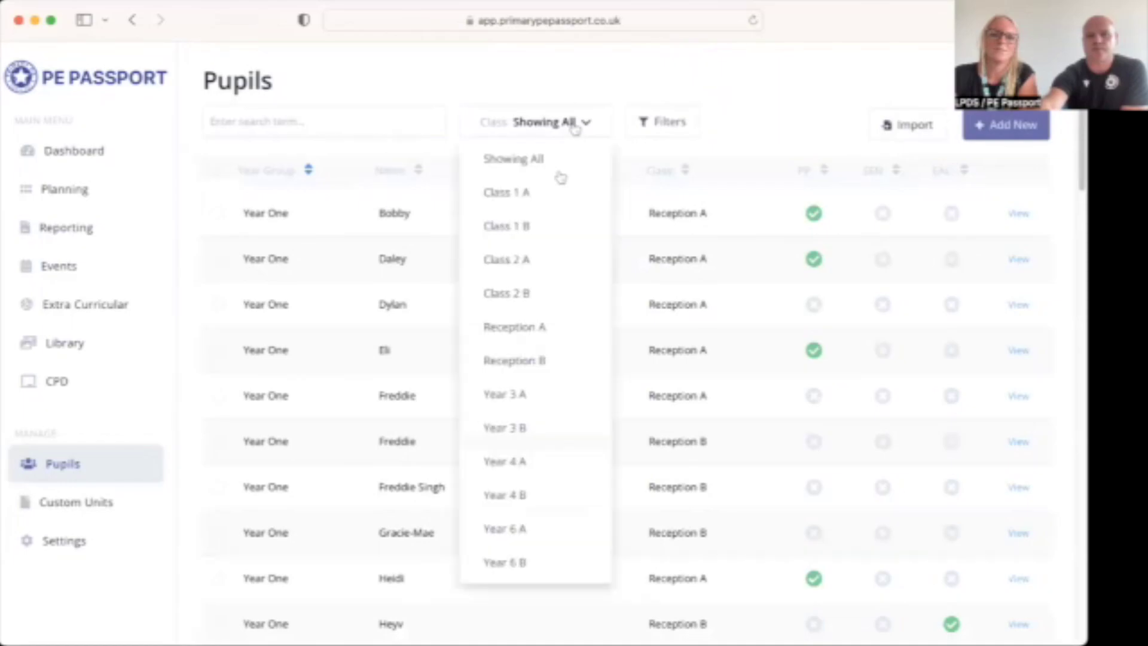
left_click(505, 529)
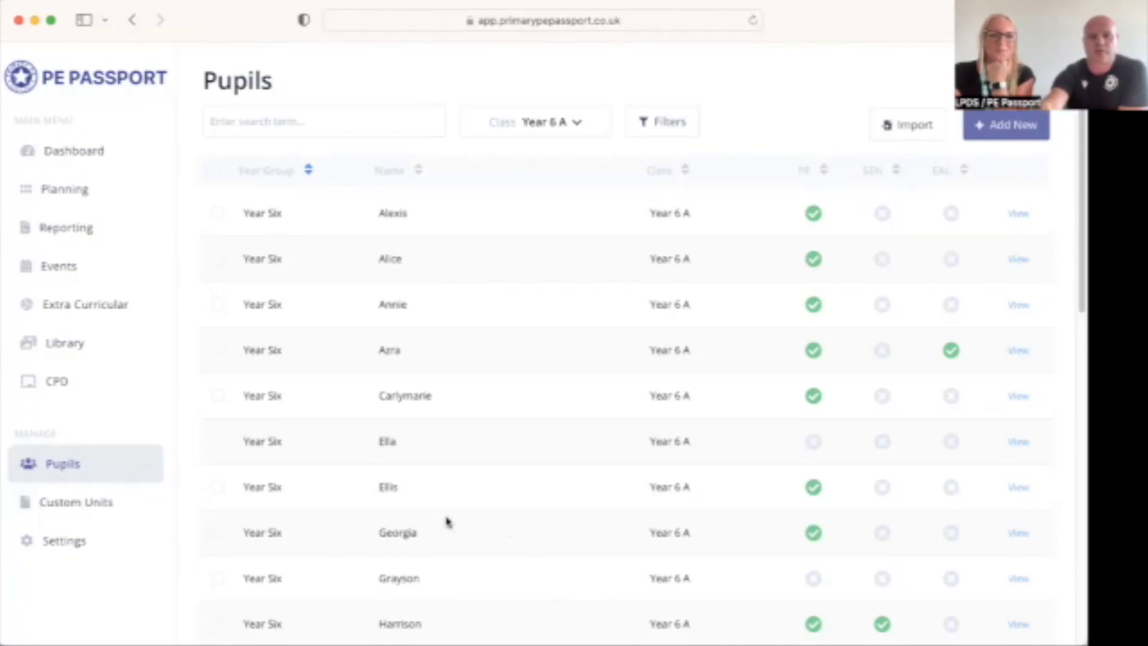
left_click(573, 131)
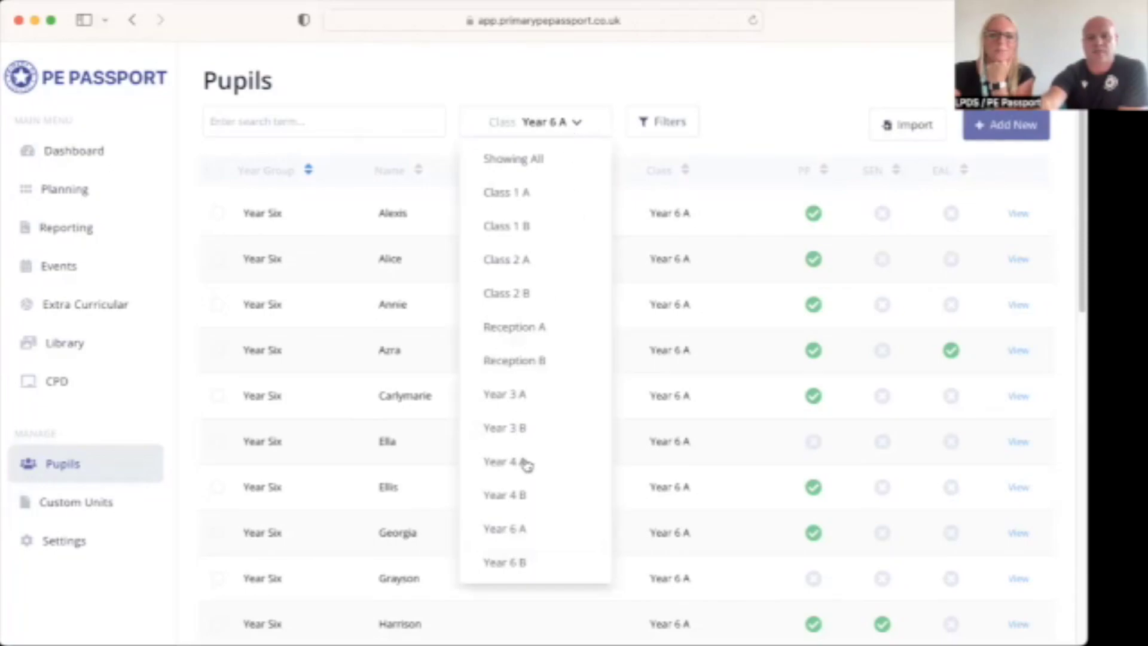
left_click(526, 464)
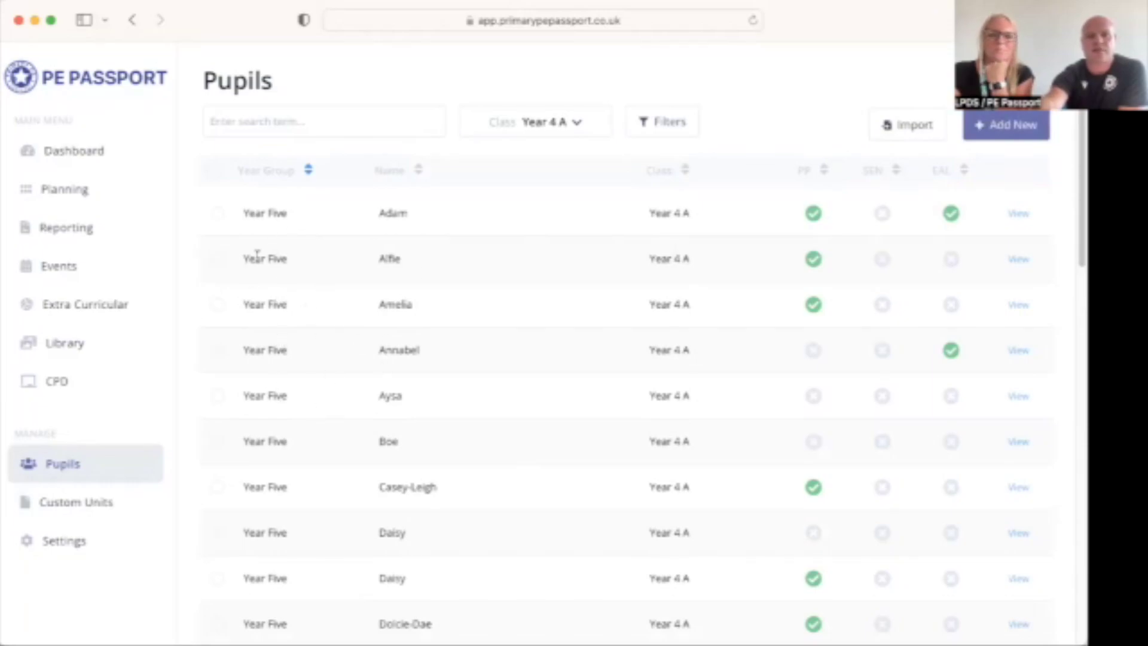
Toggle select-all on and off, then tick the first five Year 4 A pupils.
left_click(213, 175)
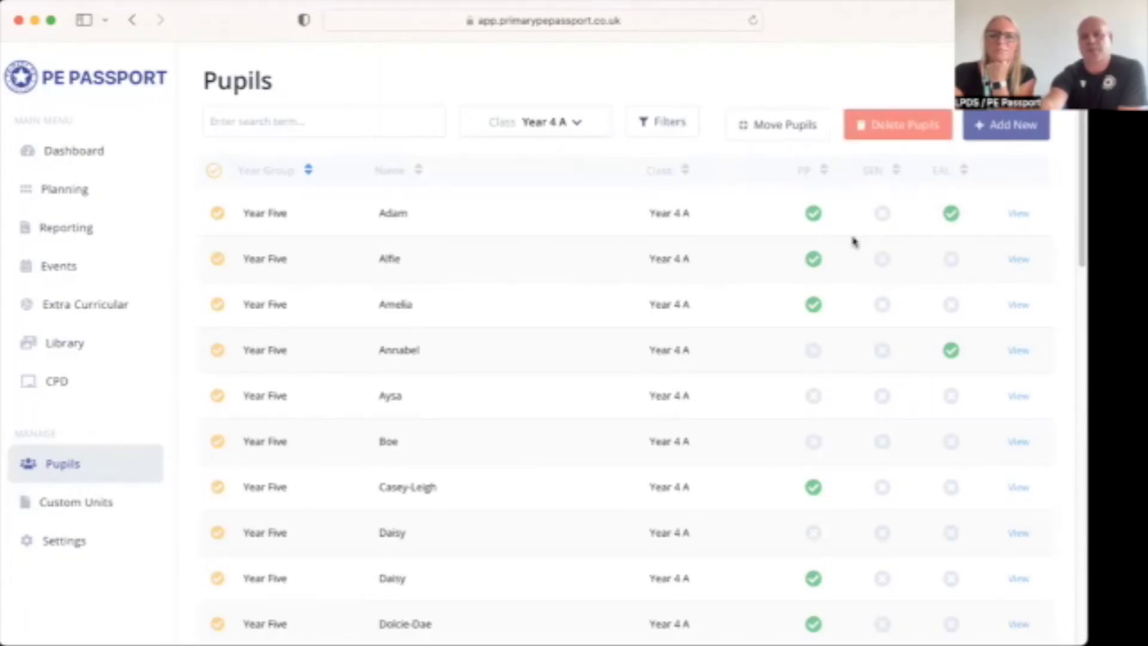
left_click(215, 175)
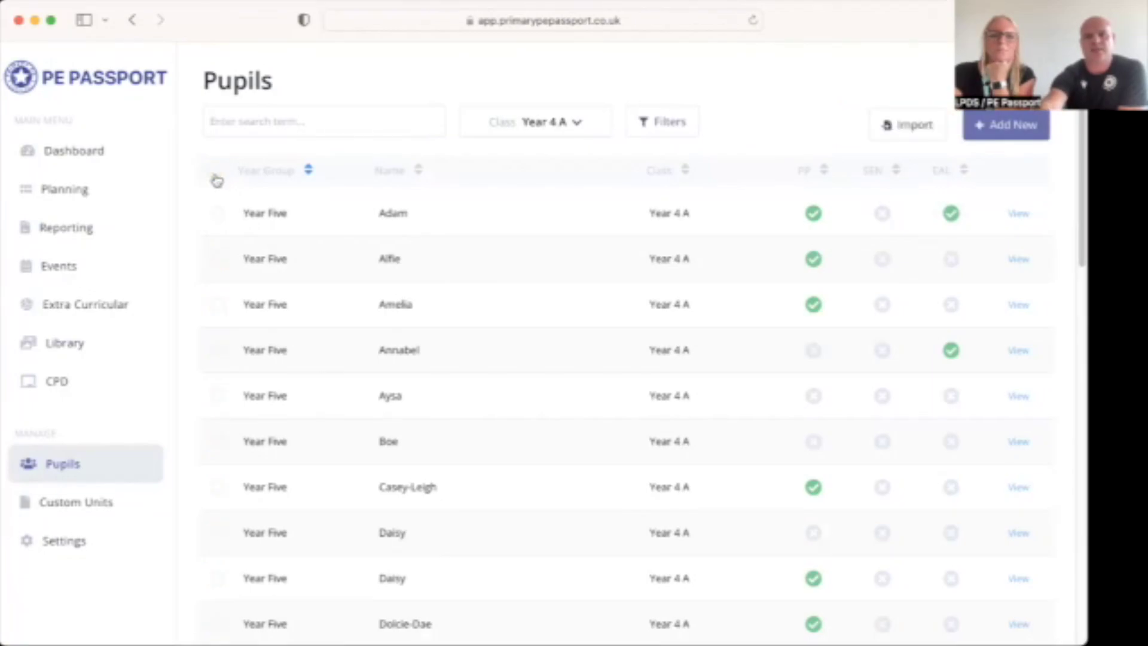
left_click(218, 214)
left_click(218, 260)
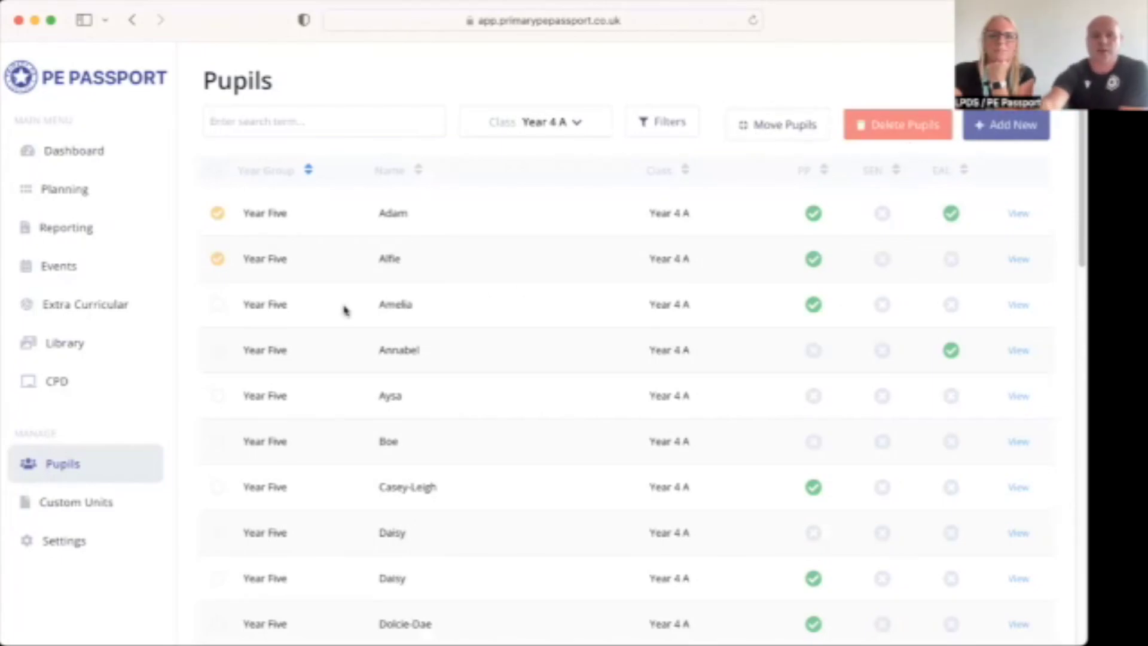
left_click(219, 306)
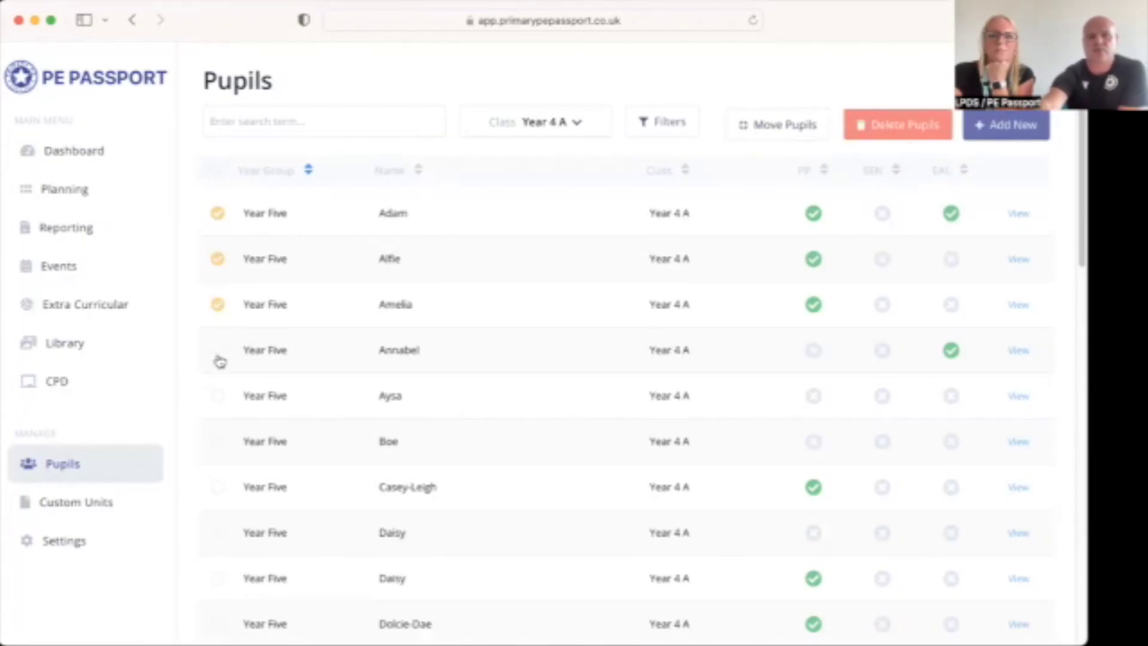
left_click(217, 353)
left_click(219, 397)
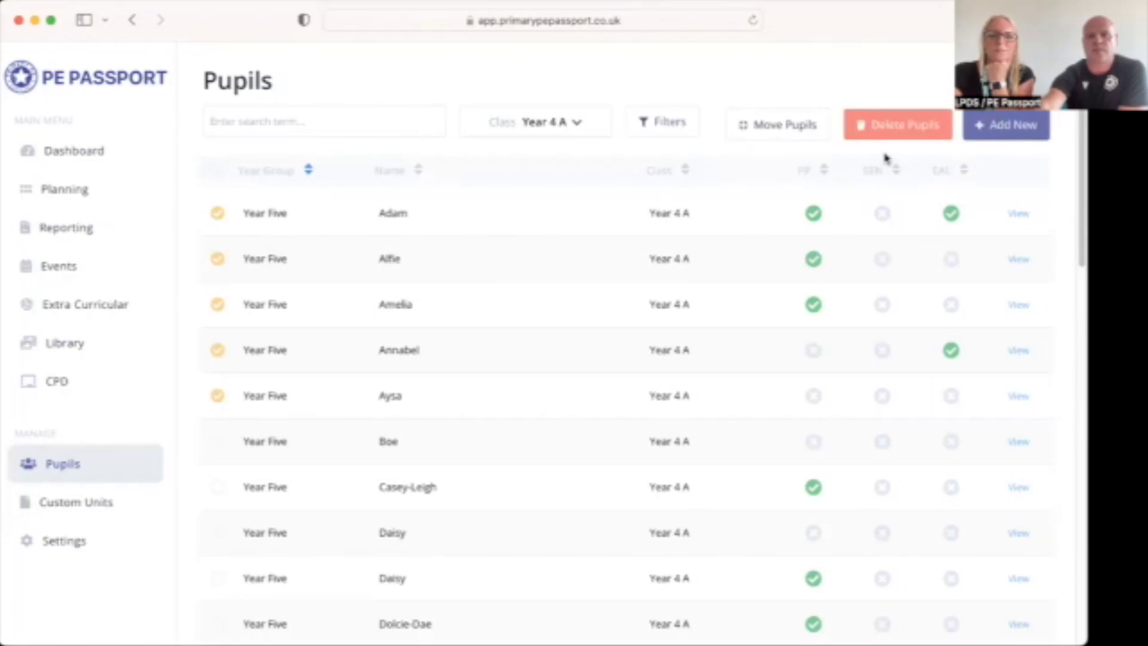
Move the five ticked pupils into a new class named 'Year 5/6 A'.
left_click(788, 132)
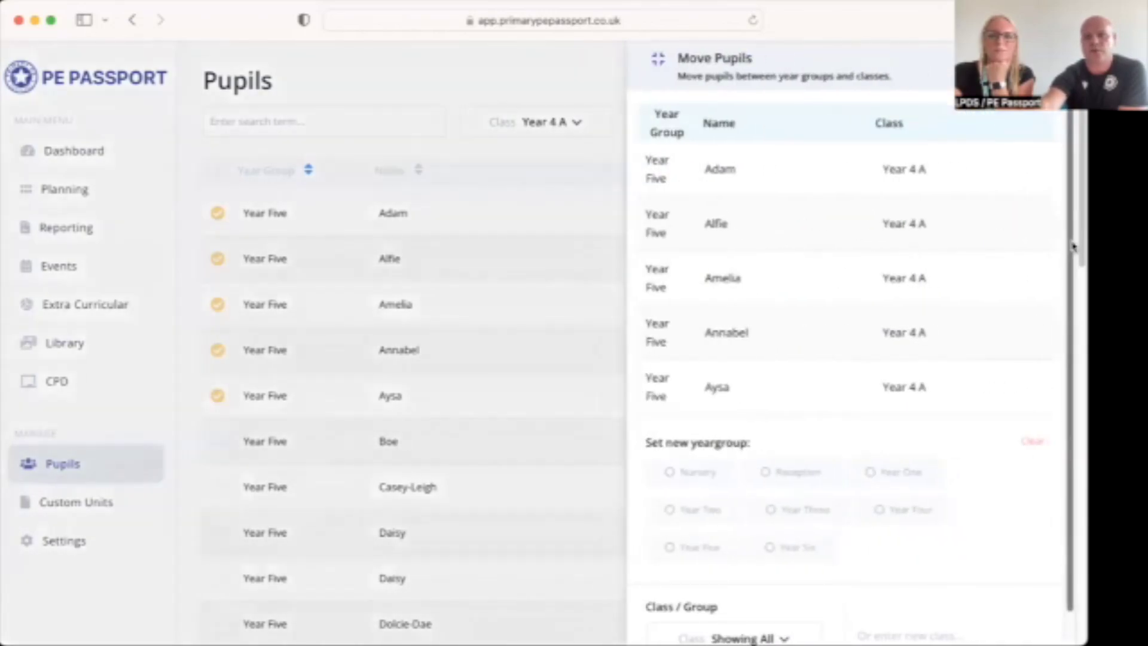
scroll(1070, 289, "down", 3)
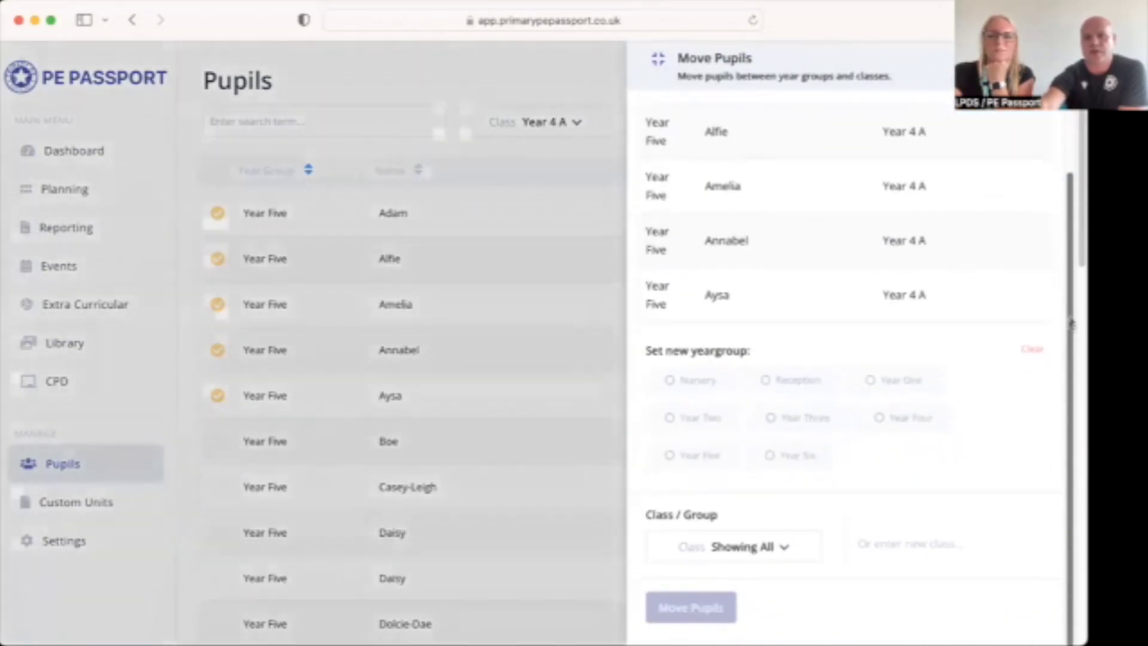
left_click(905, 544)
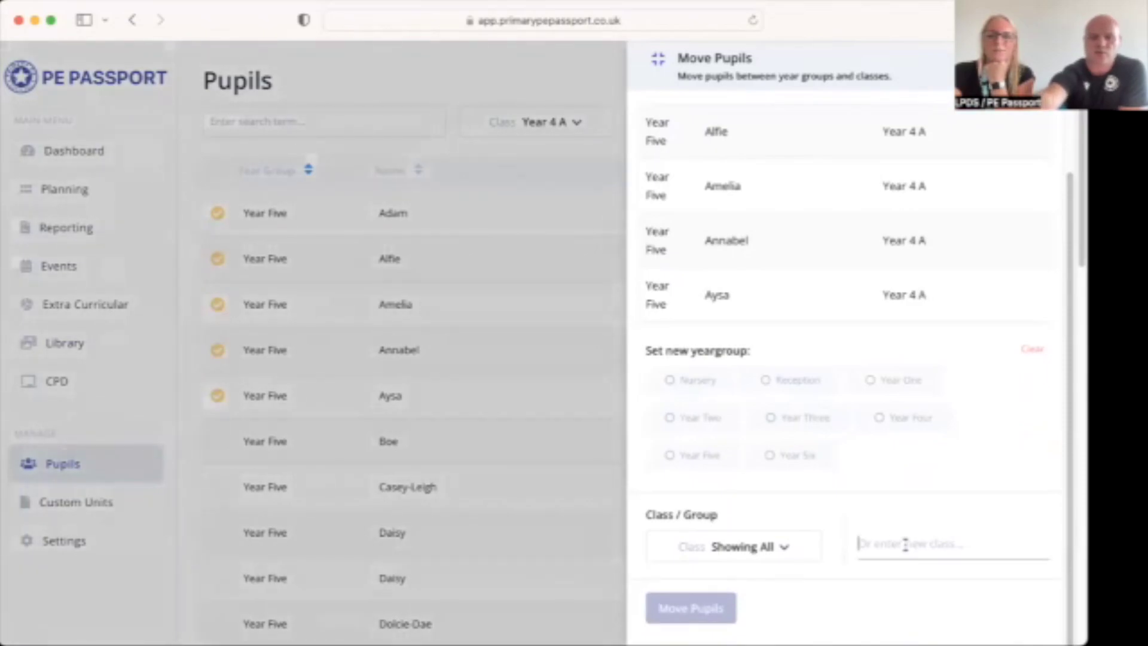
type("Year ")
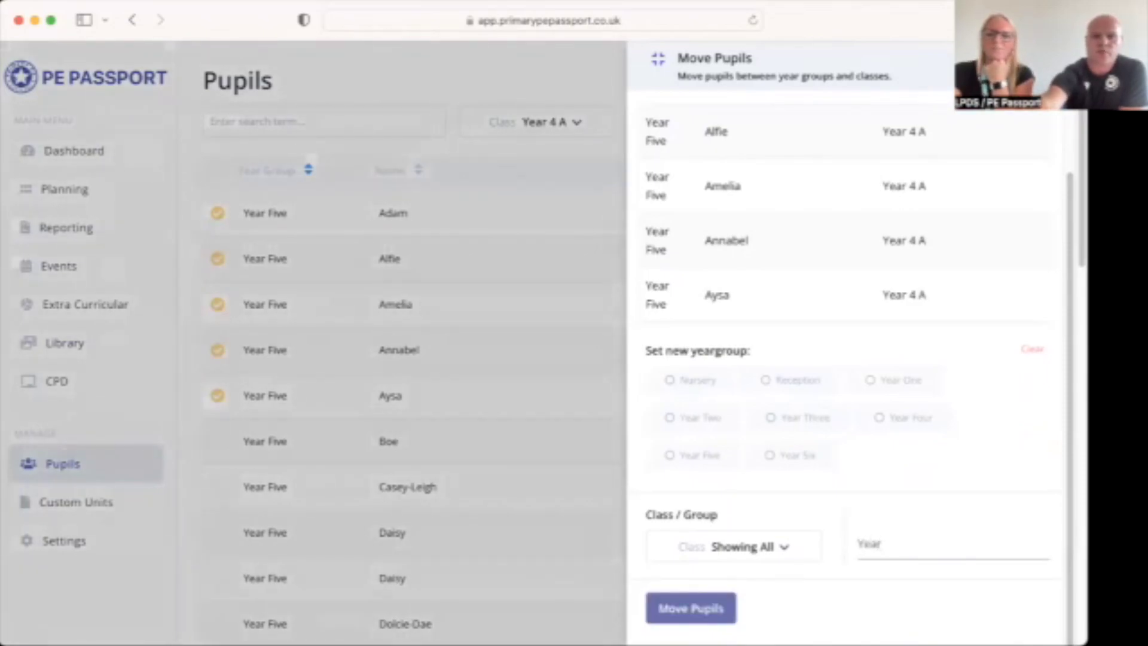
type("5")
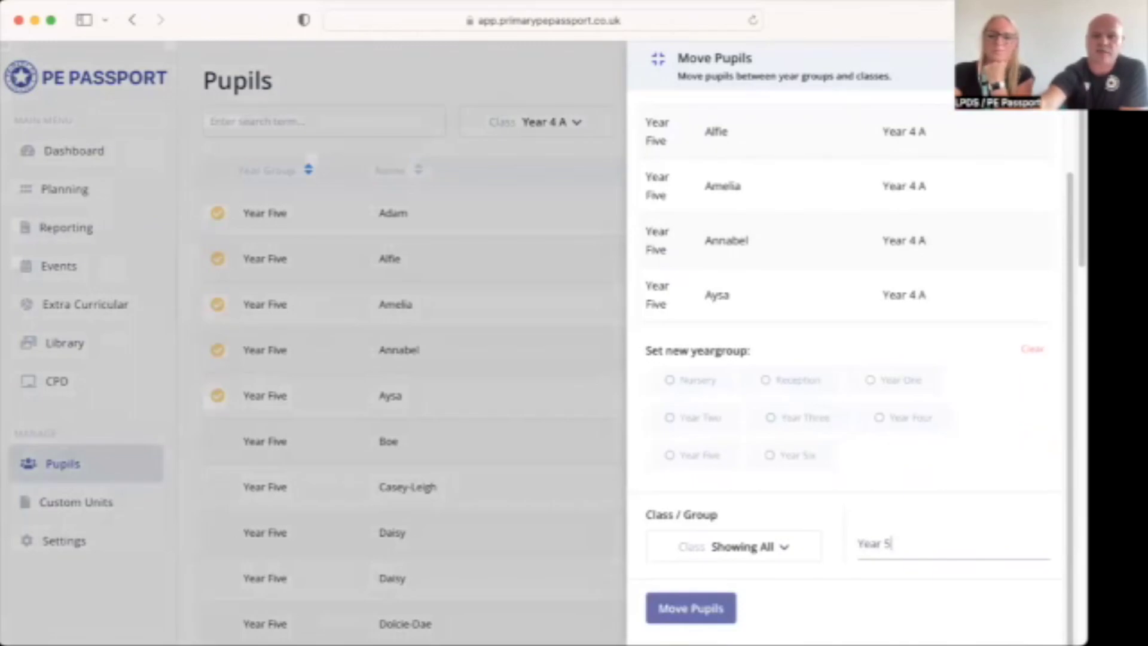
type("/6 A")
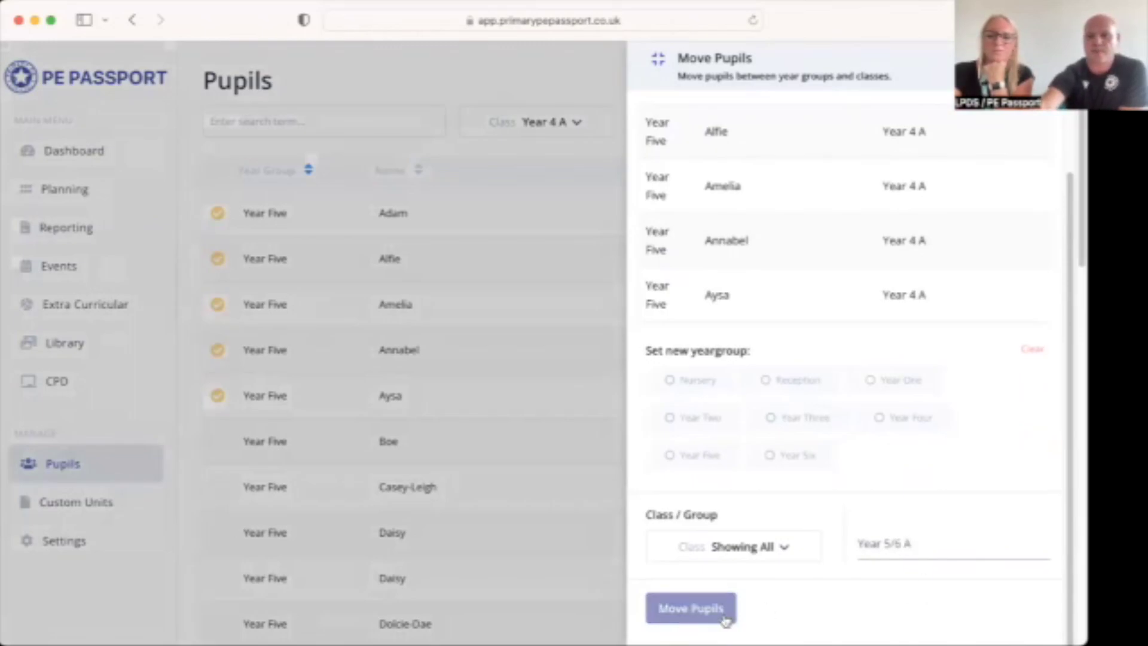
left_click(709, 608)
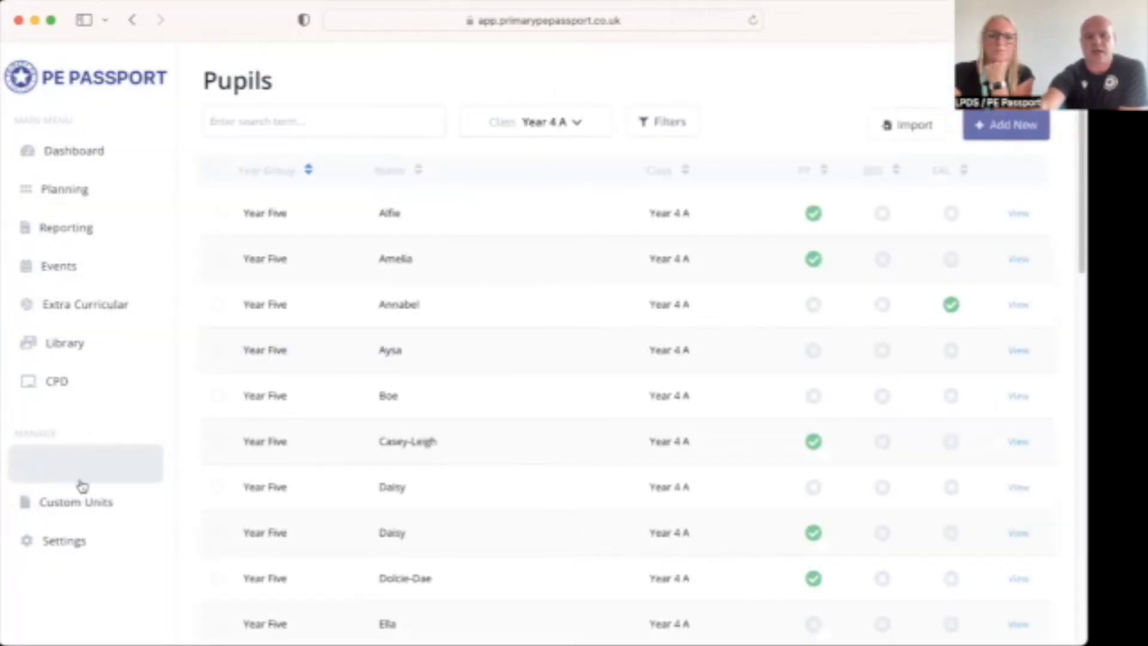
Filter the Pupils list to Year 5/6 A to confirm the moved pupils, then reopen the unfiltered list.
left_click(83, 503)
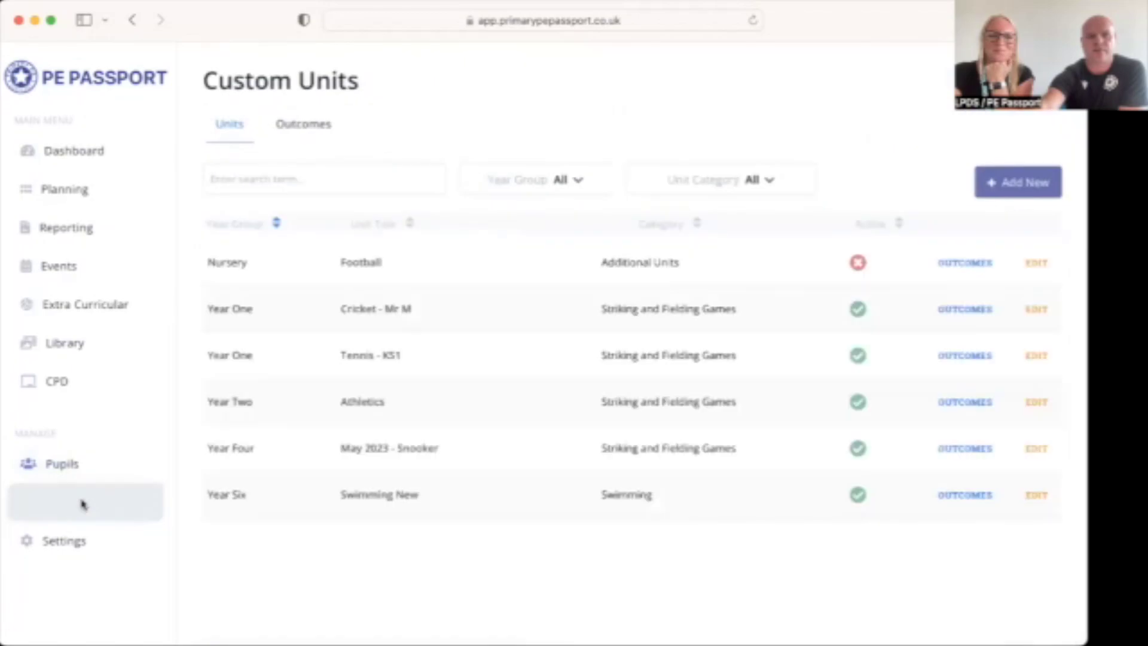
left_click(66, 470)
left_click(580, 137)
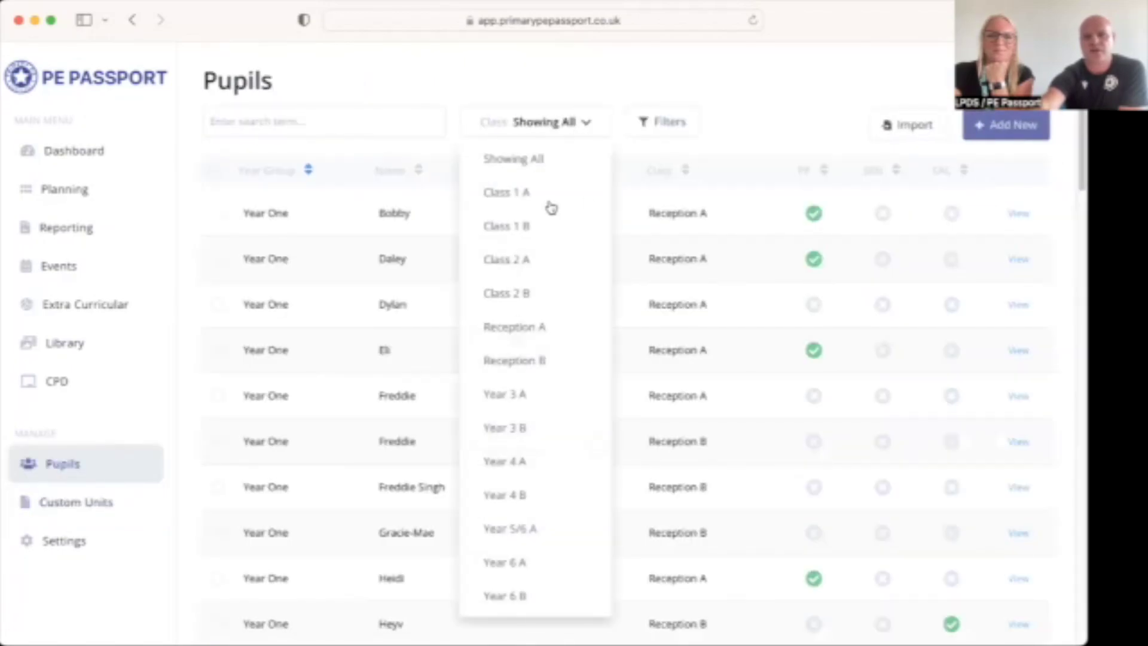
left_click(509, 526)
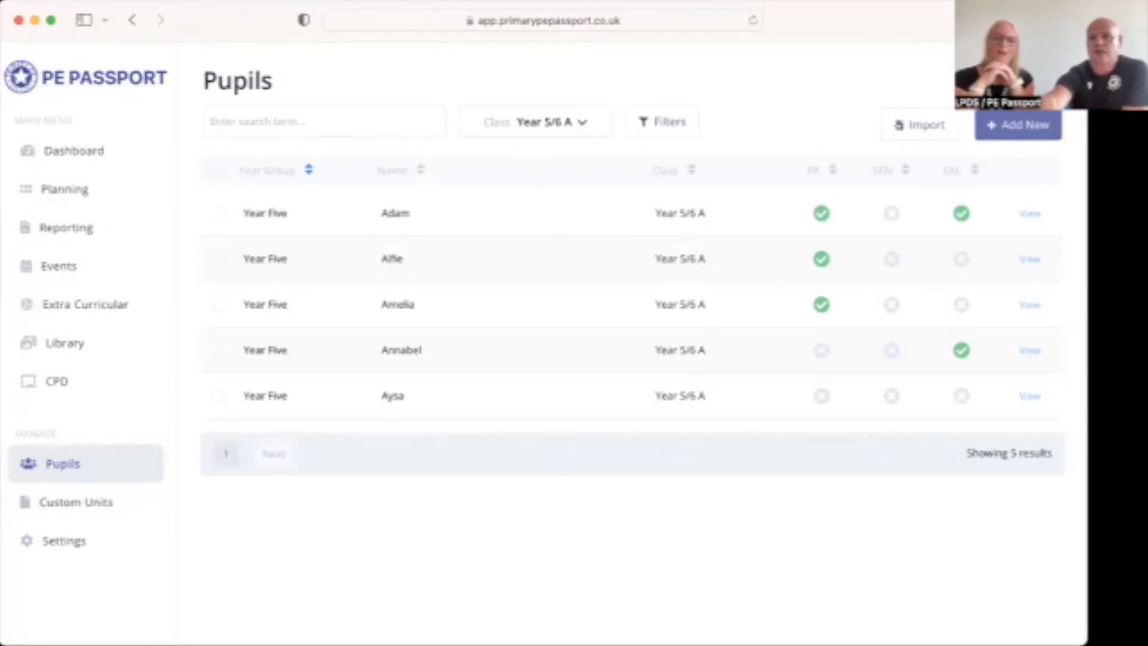
left_click(92, 159)
left_click(63, 463)
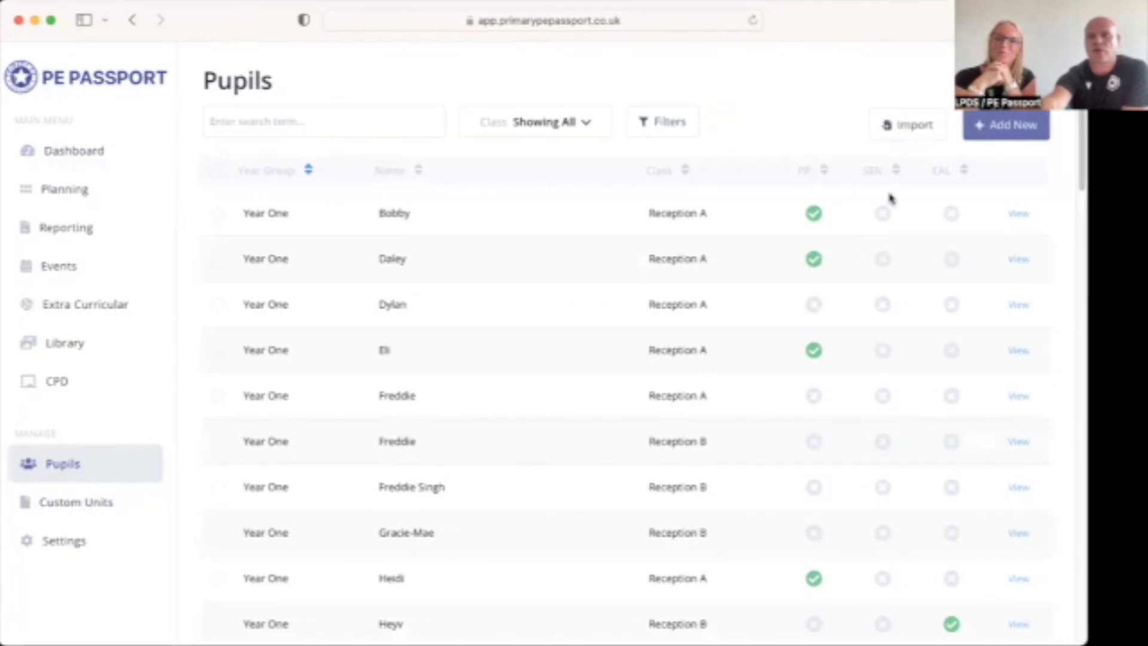
left_click(914, 127)
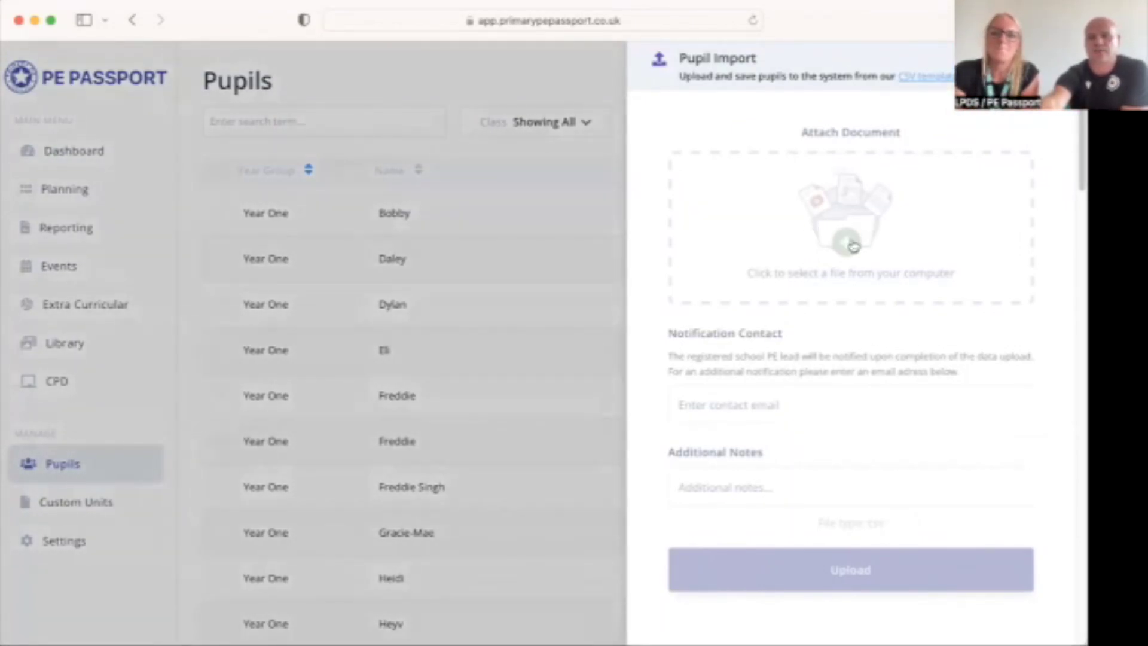
left_click(912, 79)
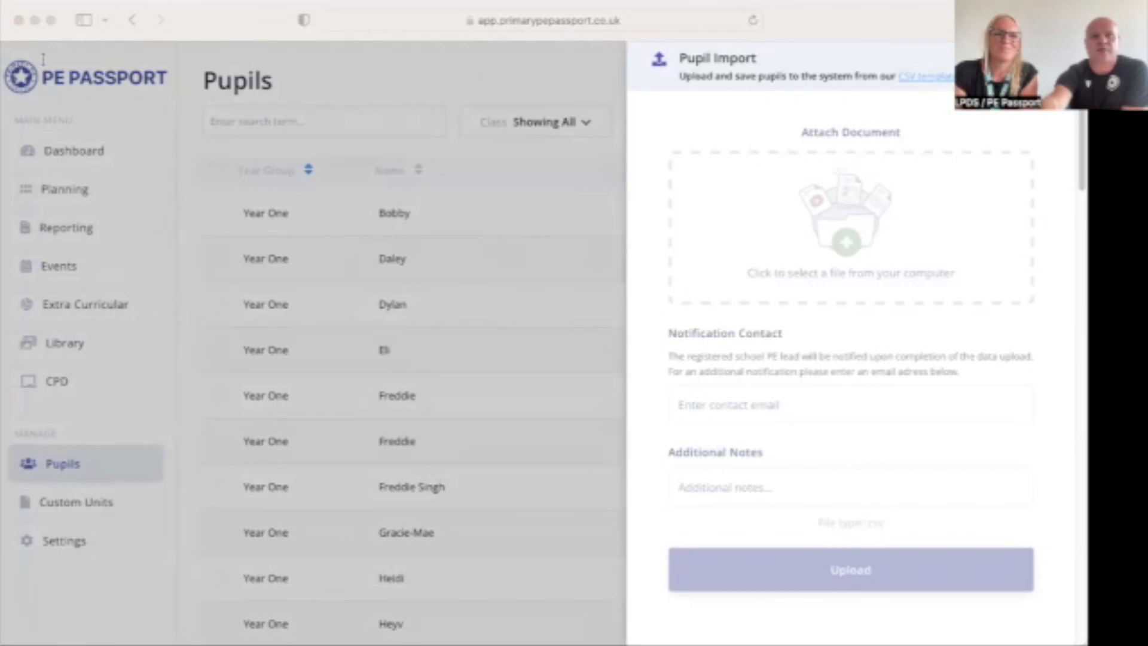
left_click(41, 22)
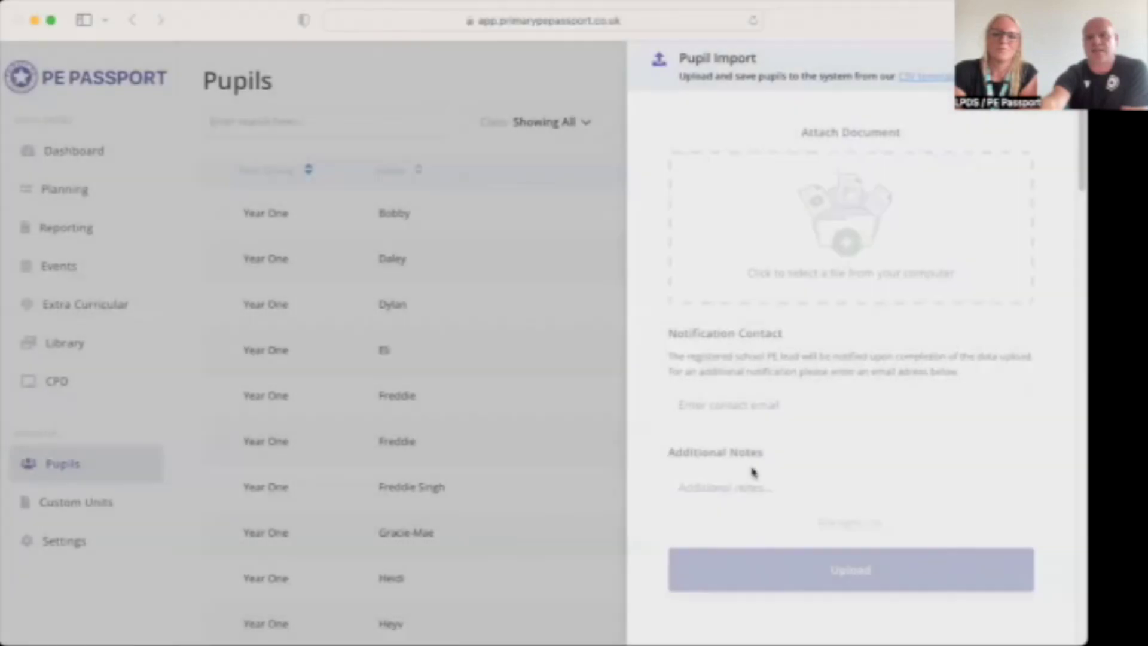
left_click(740, 405)
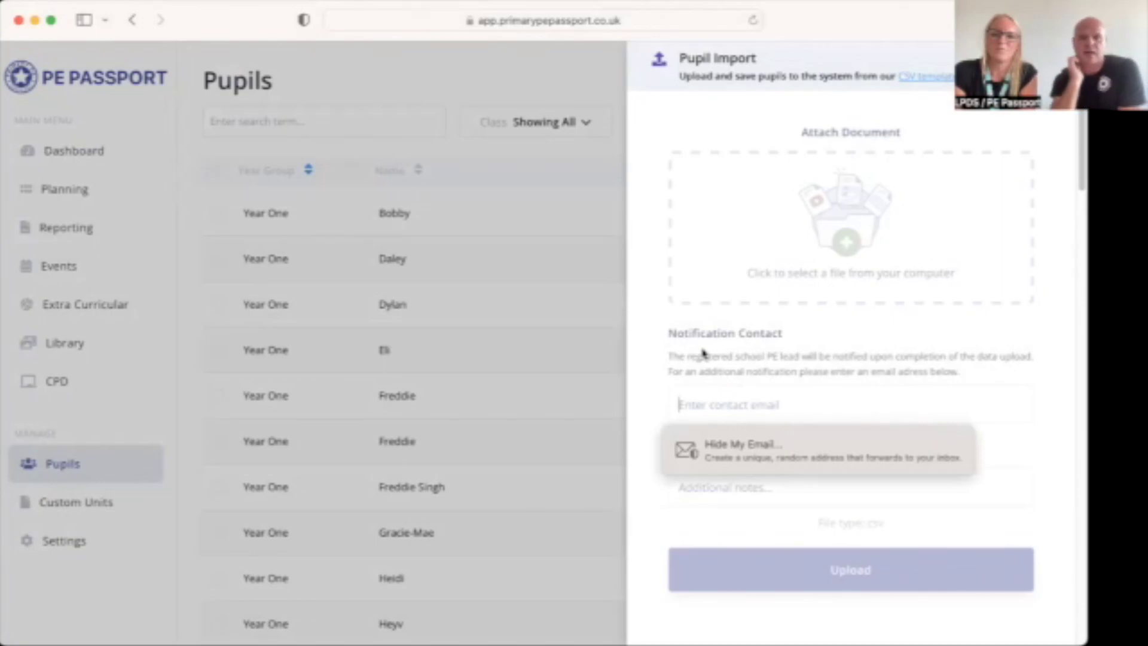
left_click(704, 352)
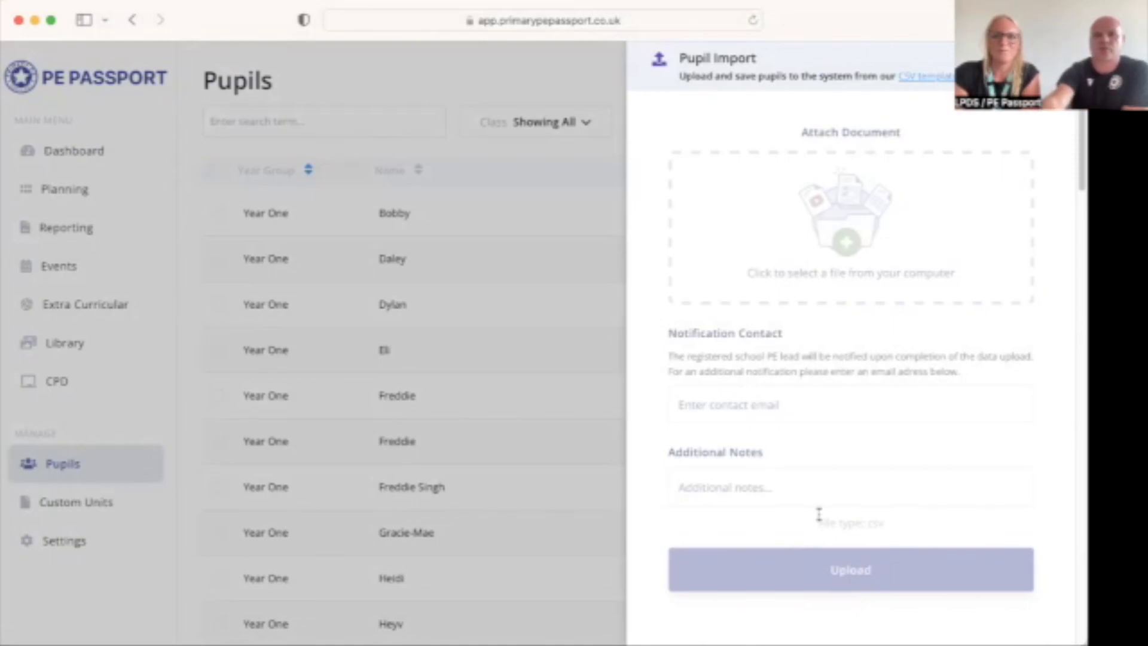
left_click(73, 464)
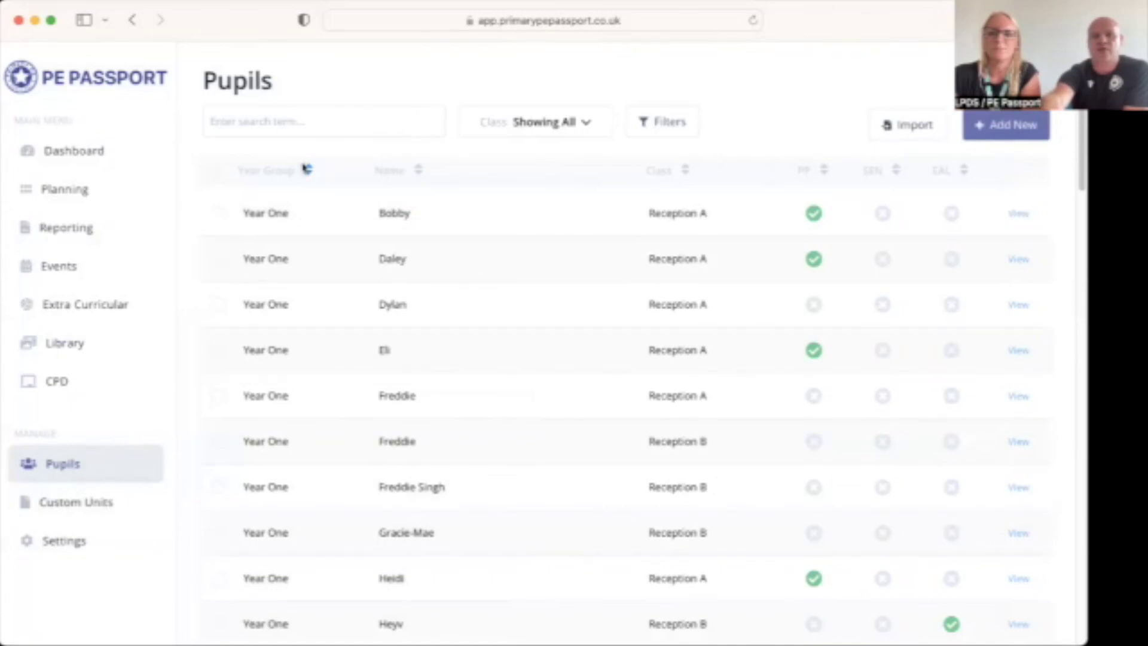
left_click(217, 215)
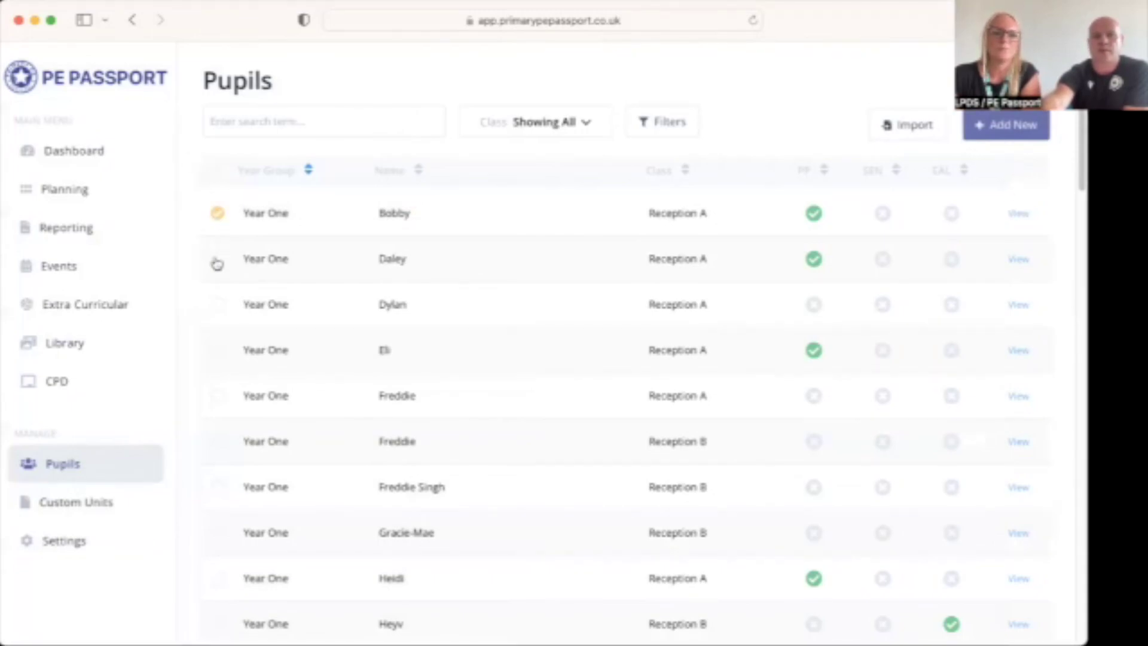
left_click(217, 263)
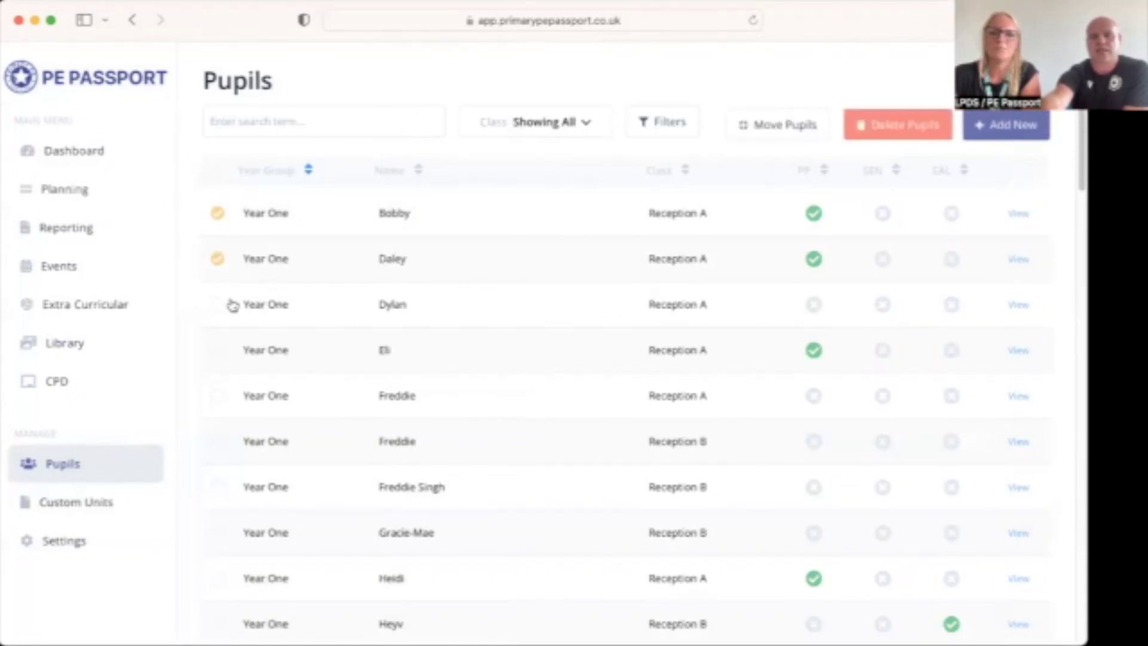
left_click(220, 216)
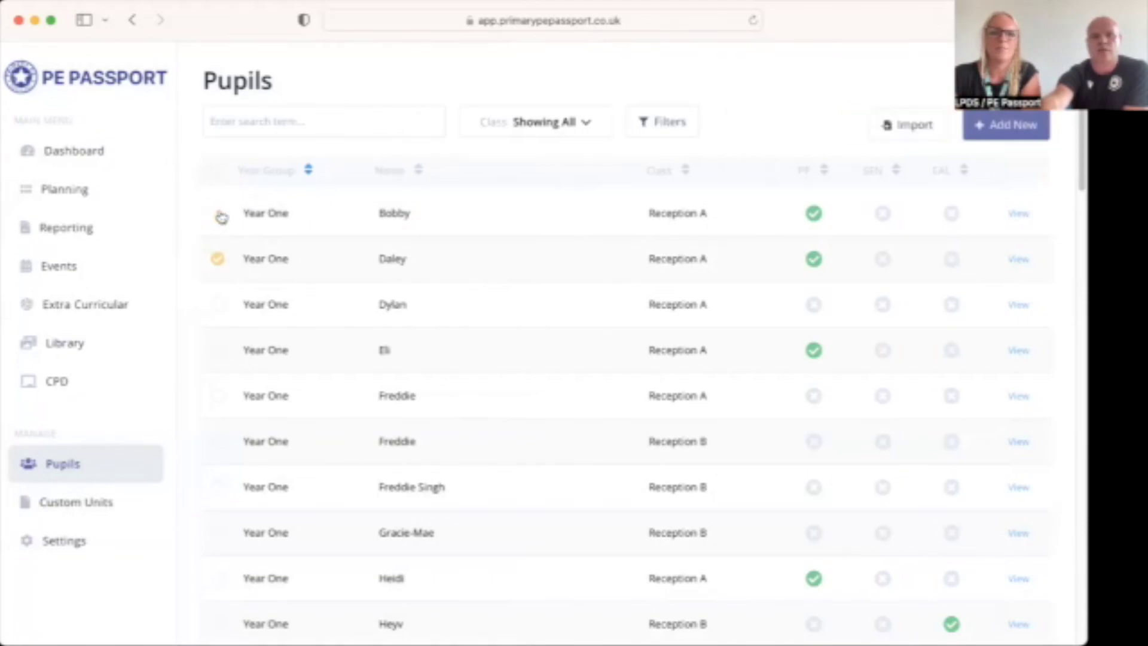
left_click(219, 258)
left_click(1024, 216)
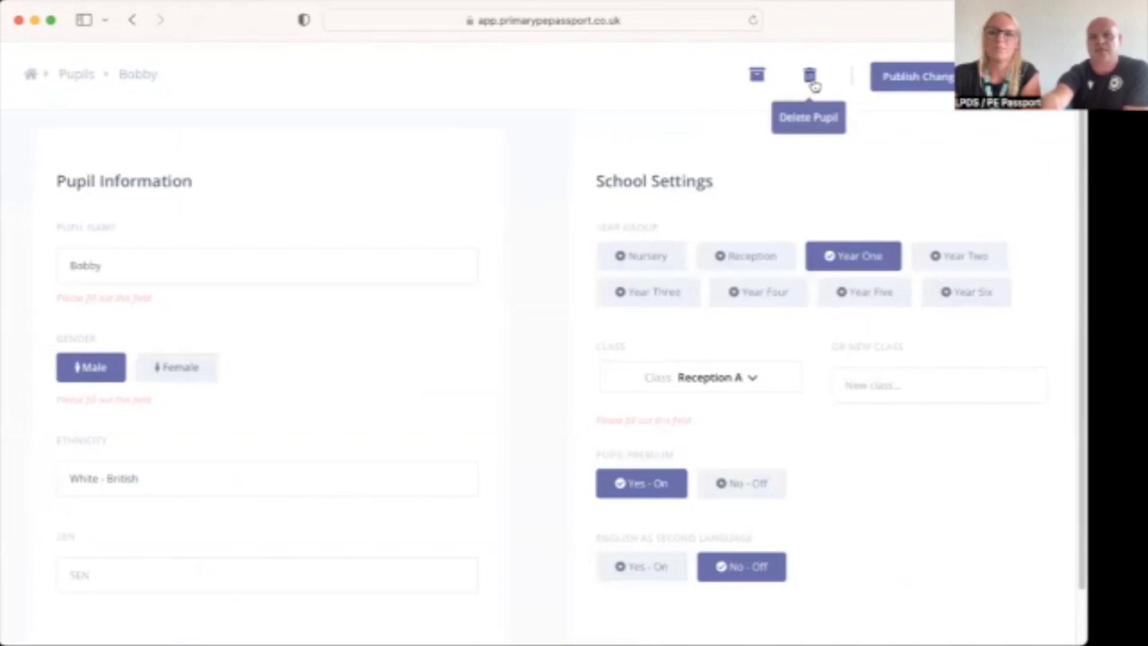
left_click(811, 76)
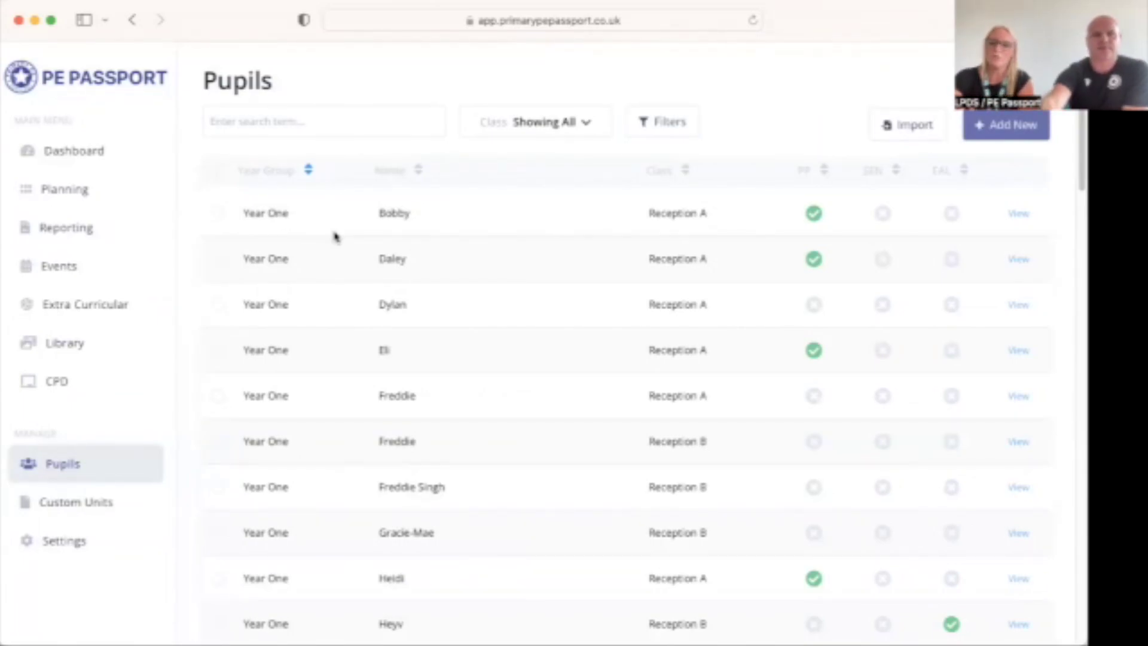
Return to the Dashboard from the sidebar.
left_click(79, 160)
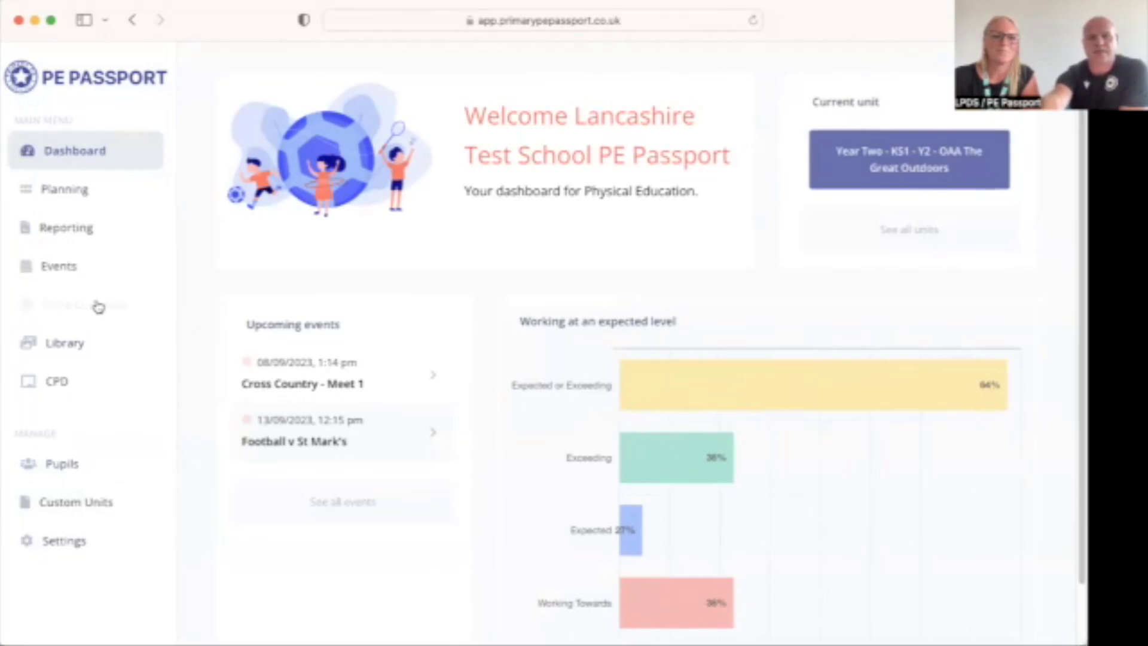
left_click(70, 304)
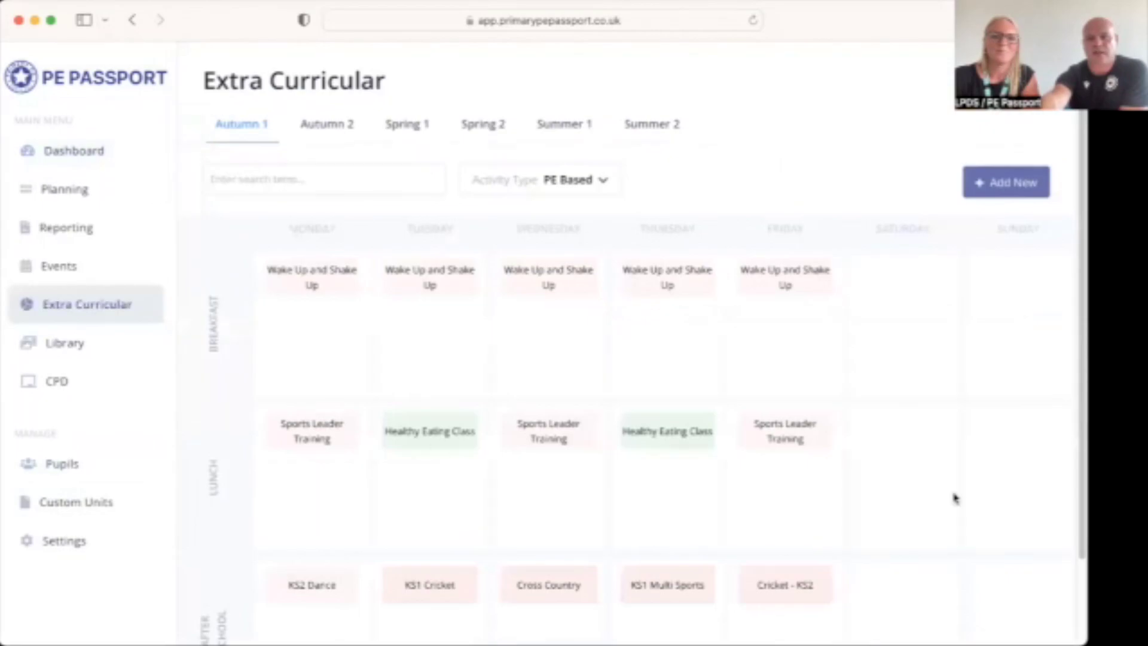
scroll(1076, 451, "down", 2)
scroll(643, 347, "down", 2)
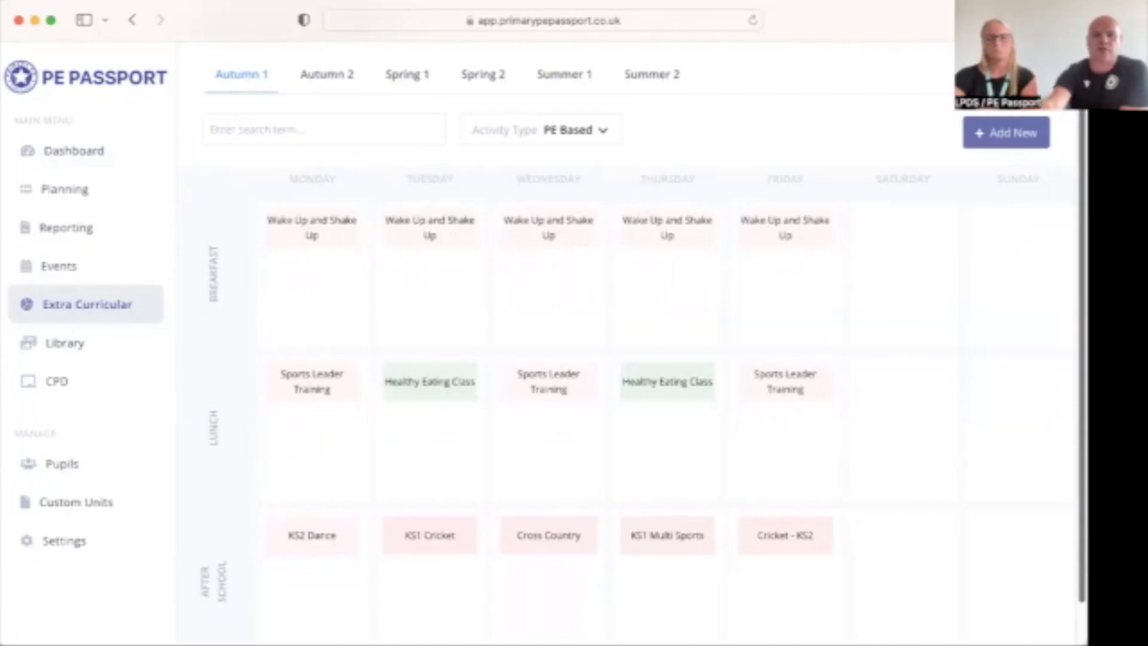
Delete the Monday after-school KS2 Dance activity, confirming with 'Yes, delete!'.
left_click(312, 535)
left_click(292, 582)
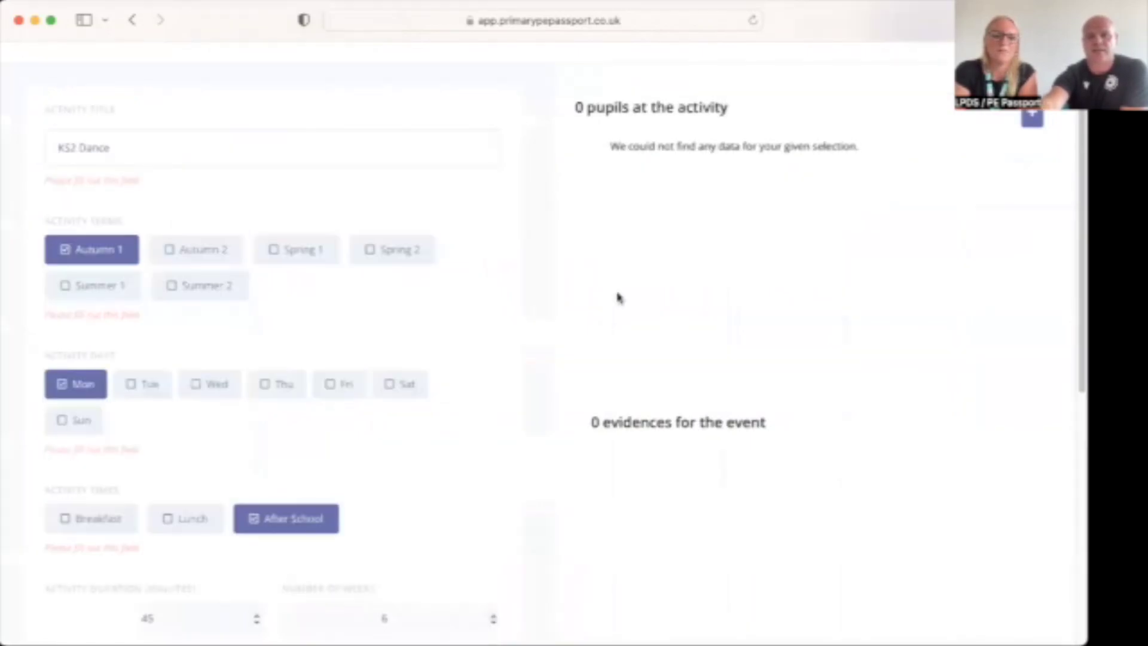
scroll(814, 83, "up", 1)
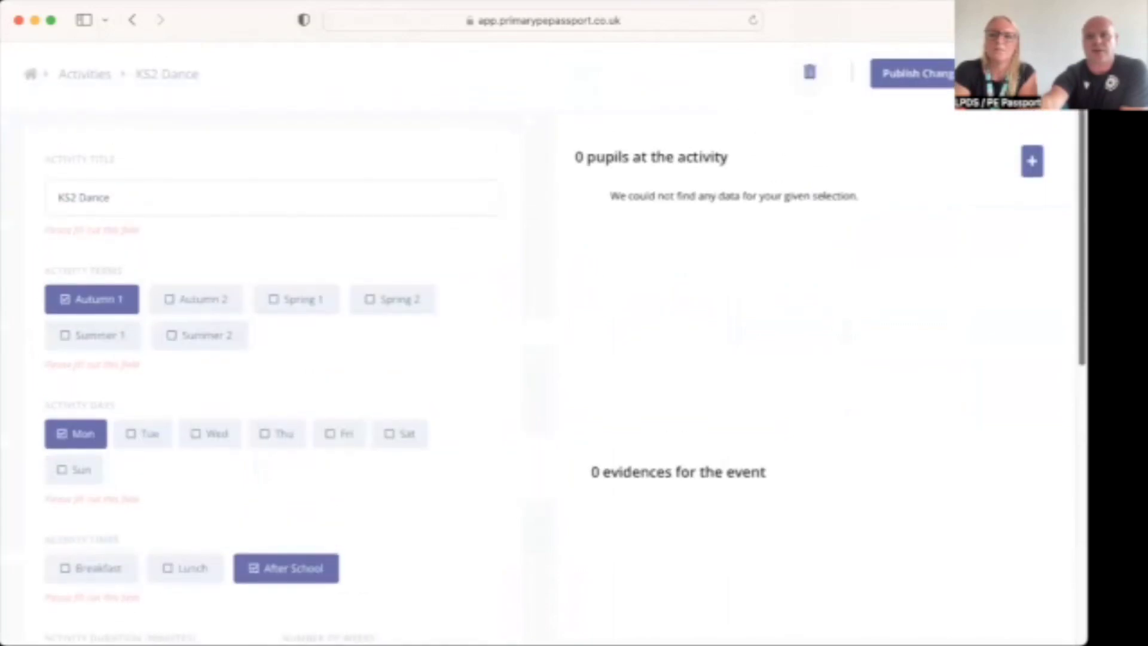
left_click(810, 73)
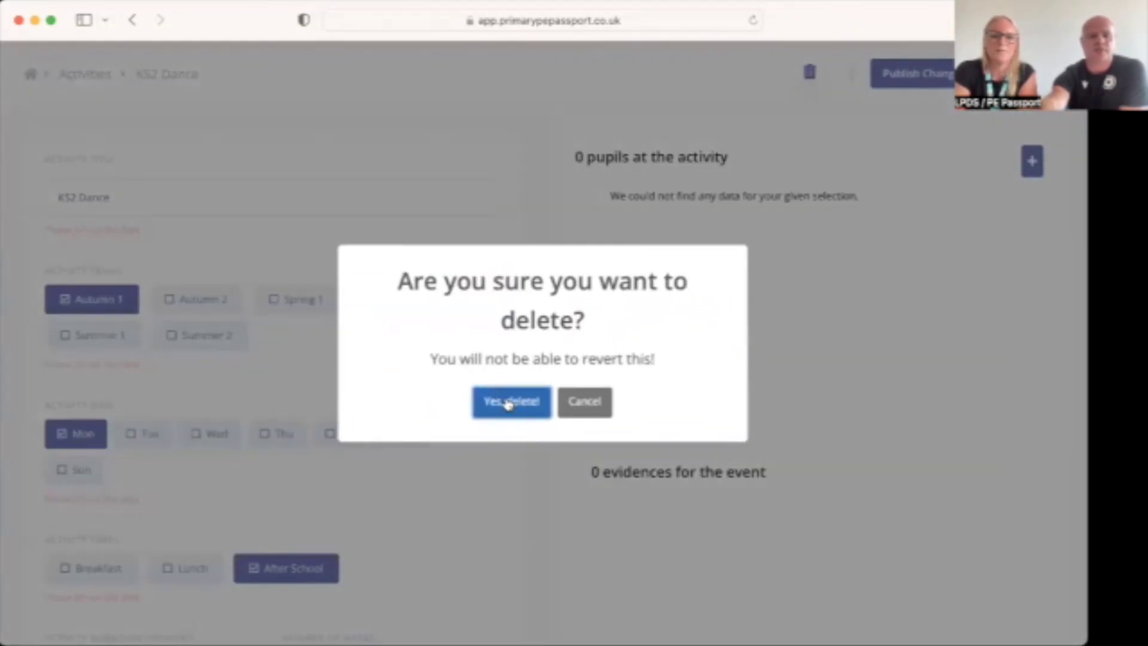
left_click(513, 403)
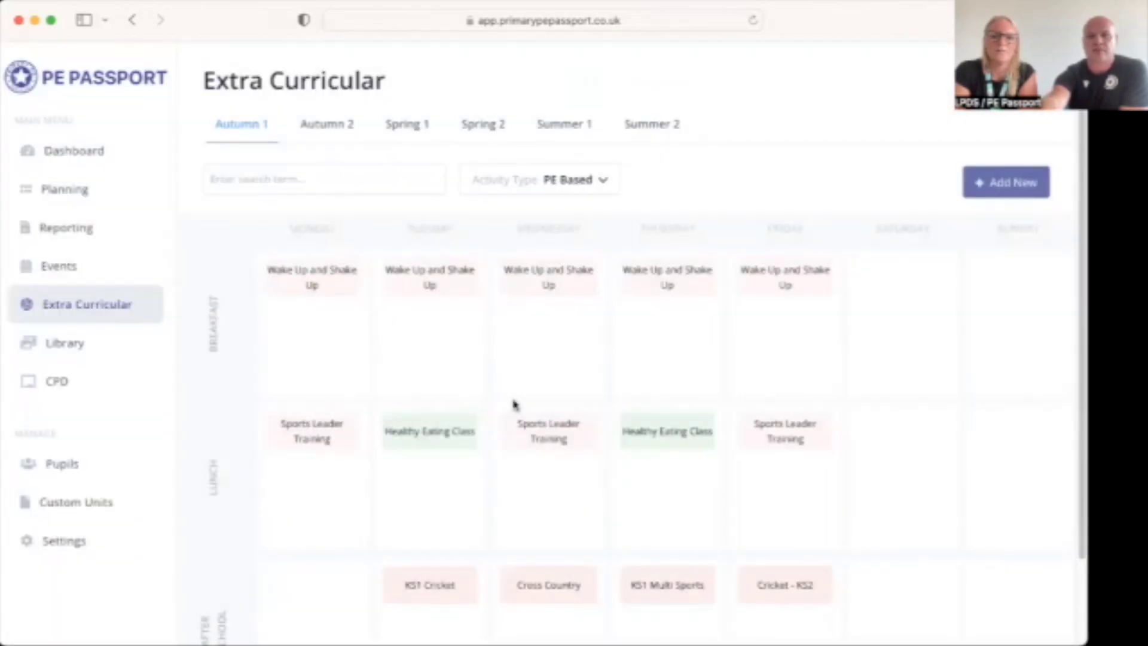
Add a new activity titled Football, scheduled for Autumn 1 on Mondays.
left_click(1015, 182)
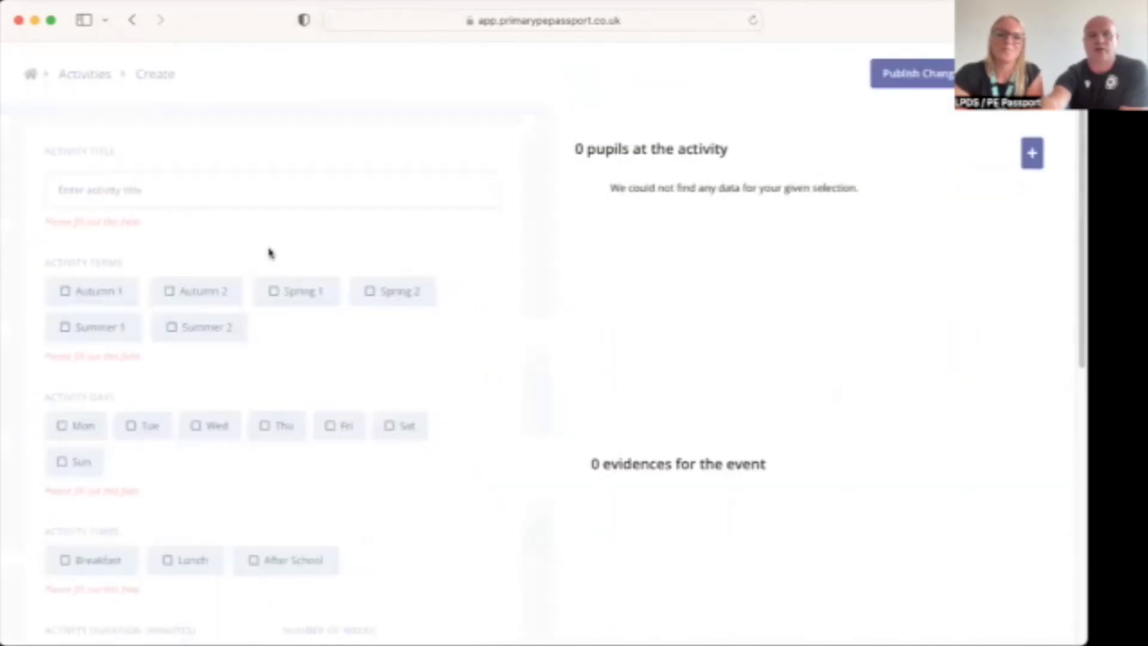
left_click(144, 189)
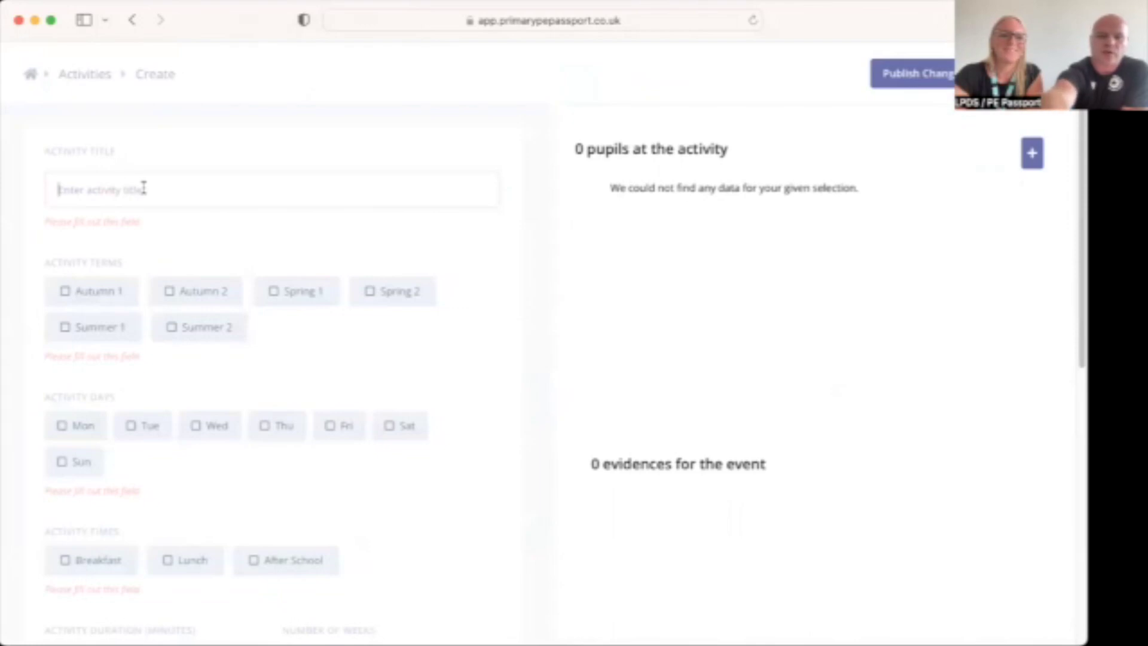
type("Football KS2")
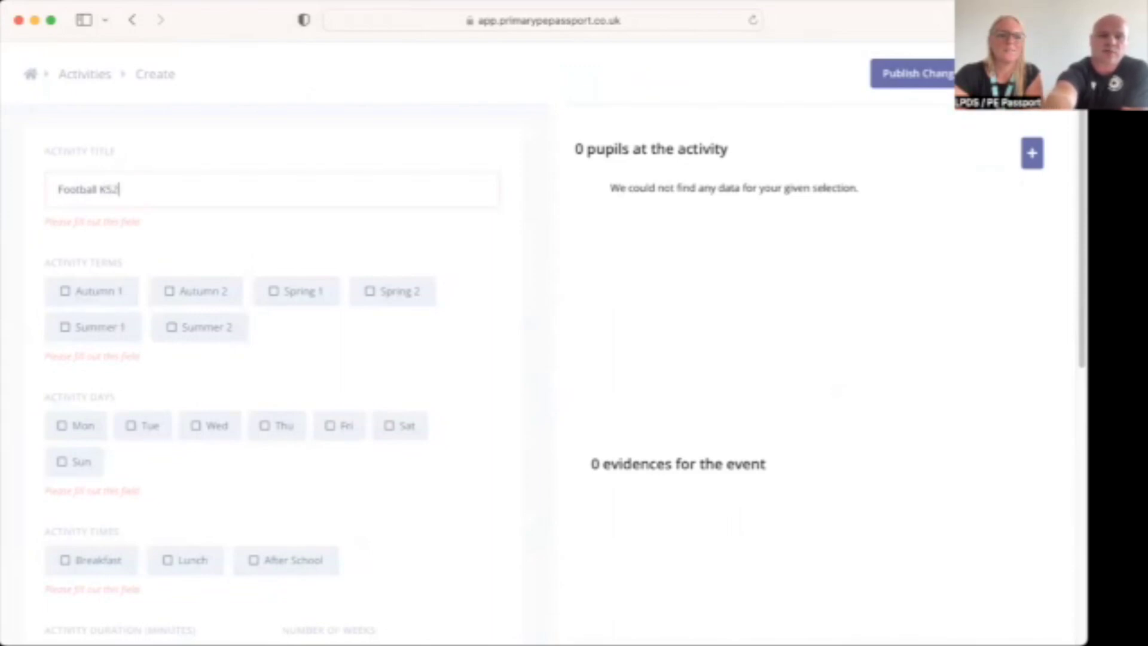
left_click(106, 290)
left_click(78, 426)
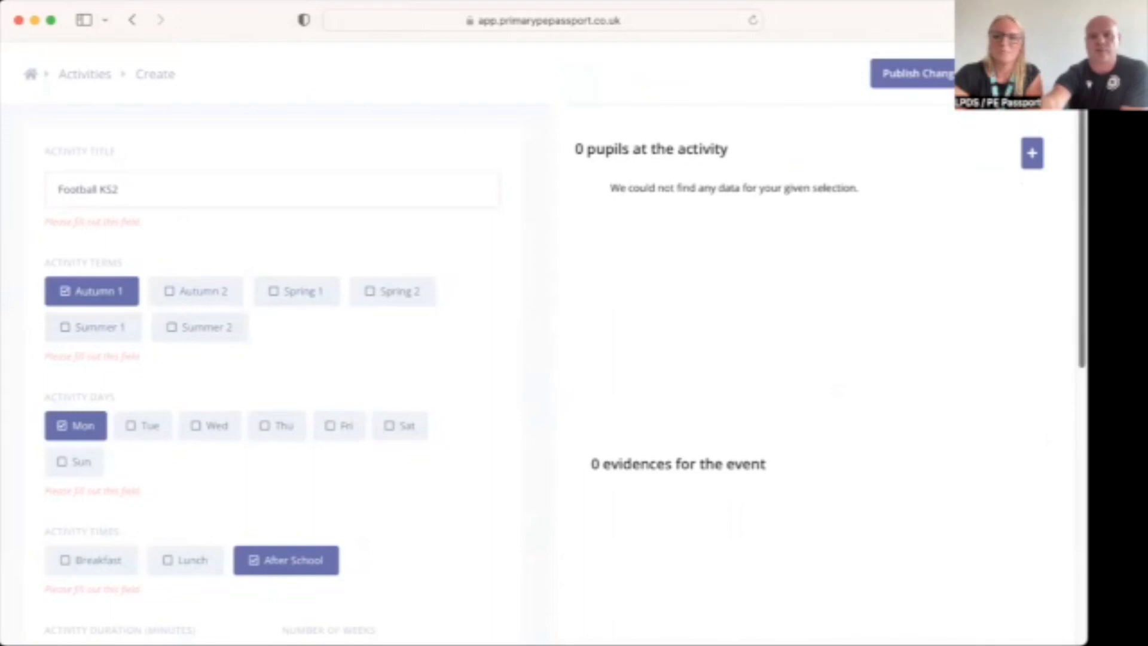
scroll(1071, 467, "down", 3)
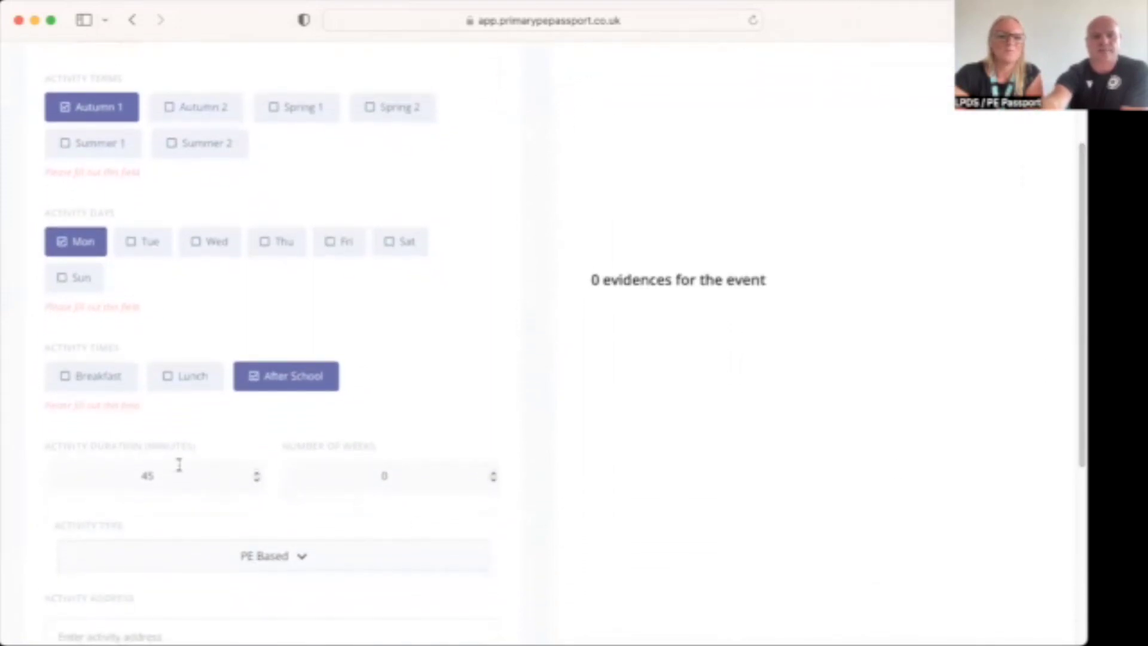
Set the activity to 50 minutes over 7 weeks, keeping the PE Based type.
left_click(257, 476)
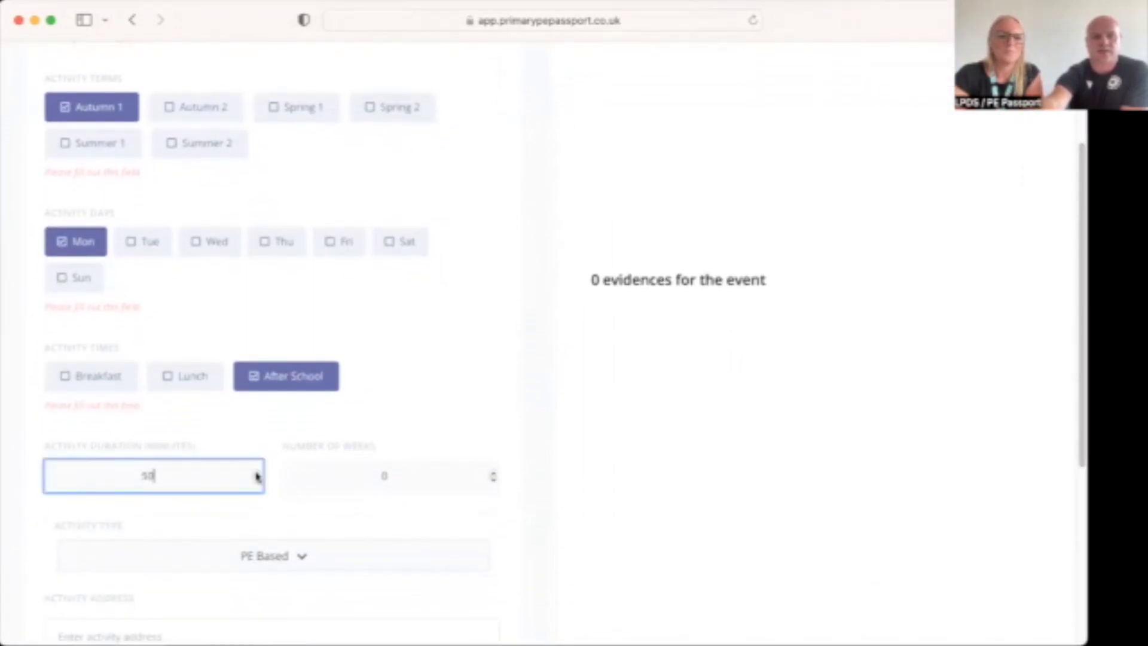
left_click(494, 476)
type("3")
left_click(494, 472)
left_click(494, 479)
left_click(494, 479)
left_click(300, 562)
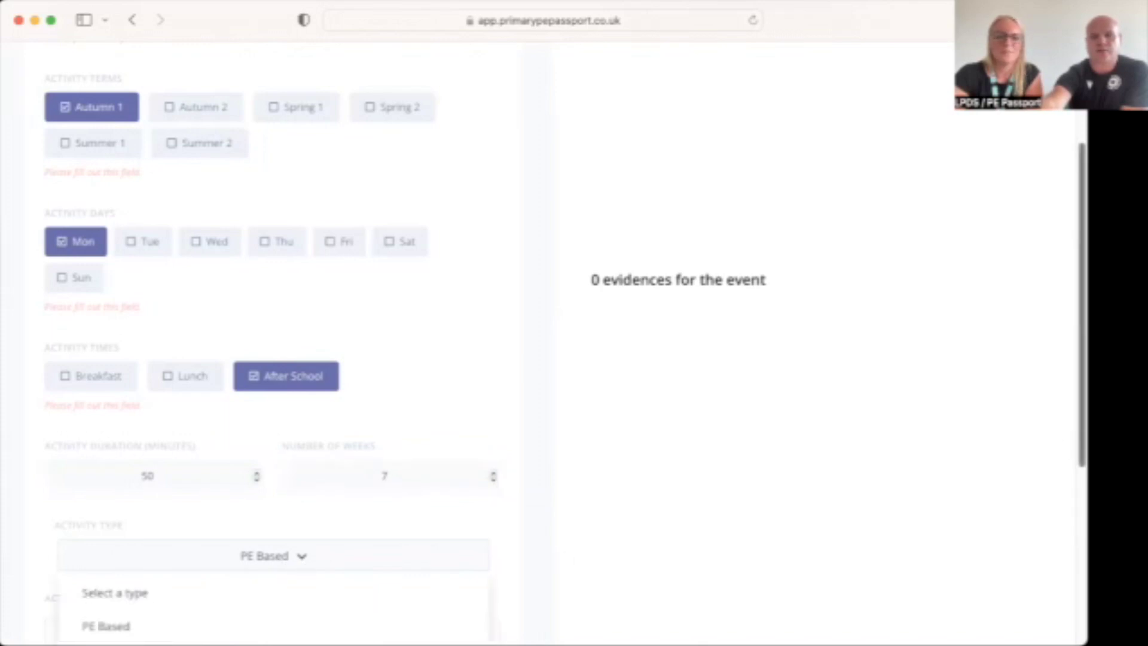
left_click_drag(1080, 454, 1076, 531)
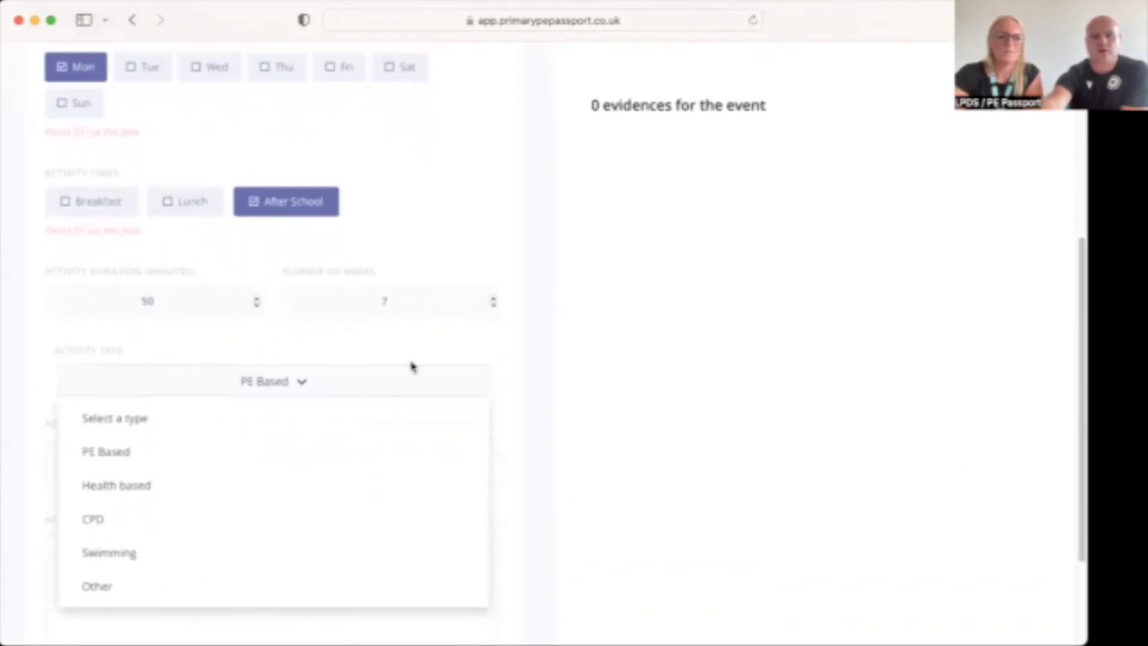
left_click(296, 386)
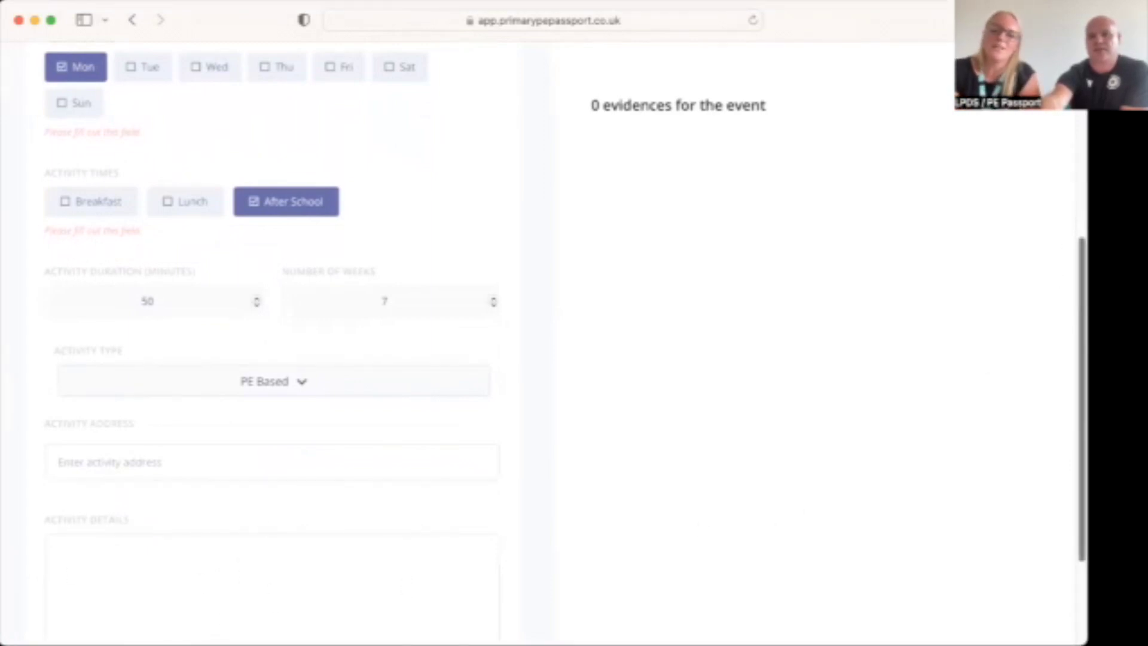
scroll(835, 144, "up", 6)
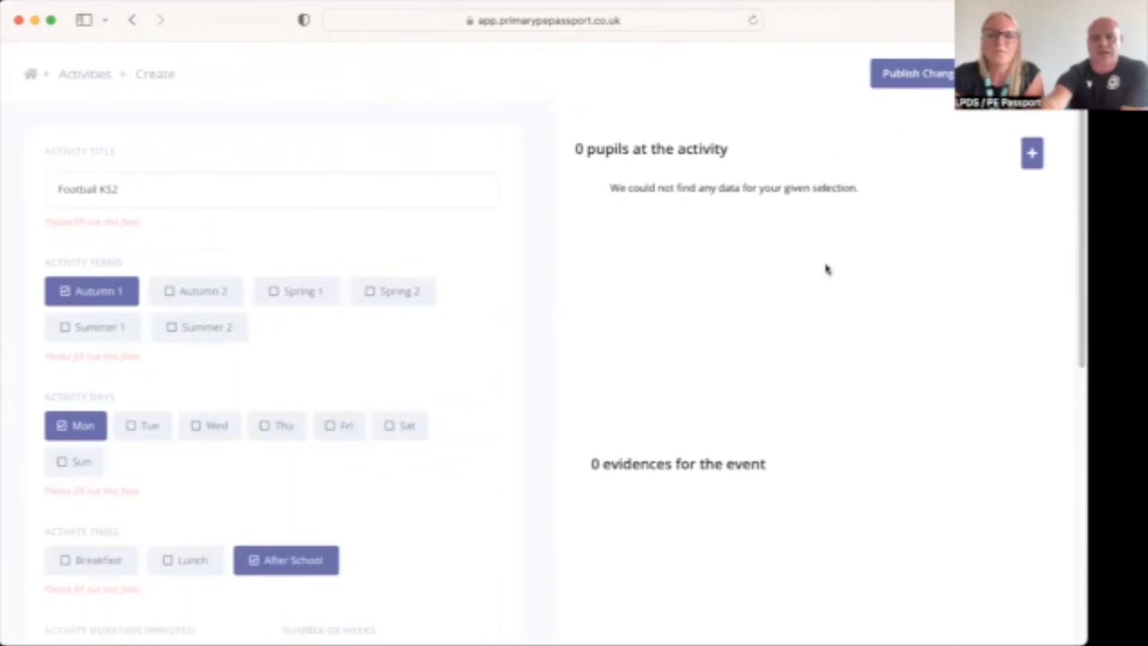
Add seven Year 6 A pupils to Football KS2 and publish it to Monday's after-school slot.
left_click(1033, 155)
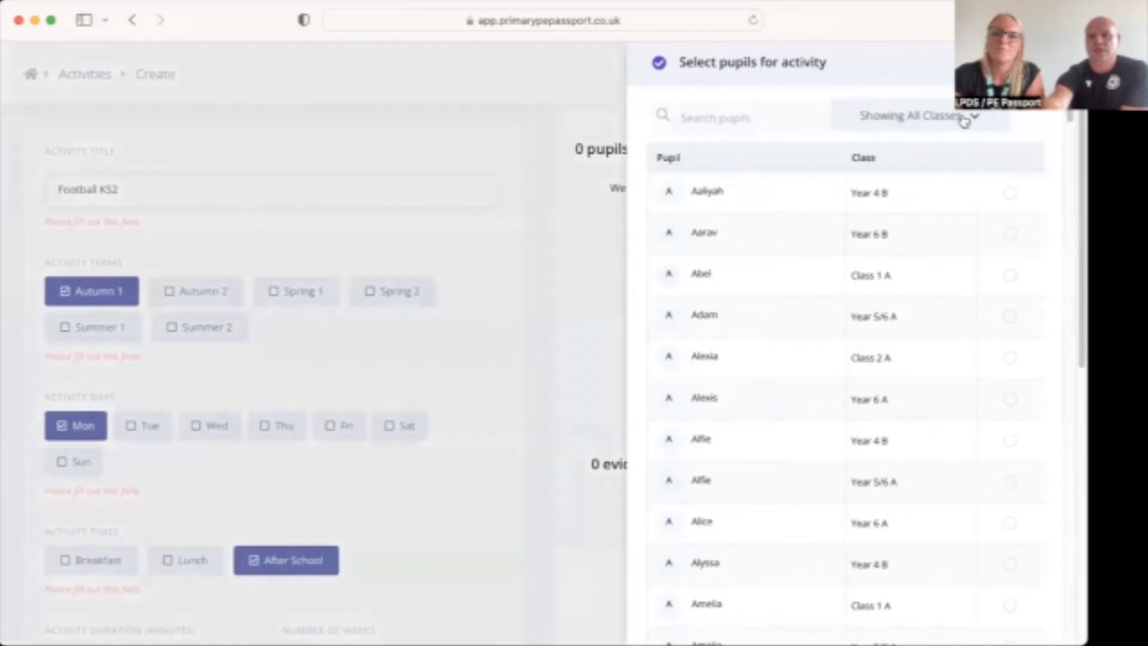
left_click(960, 115)
left_click(867, 559)
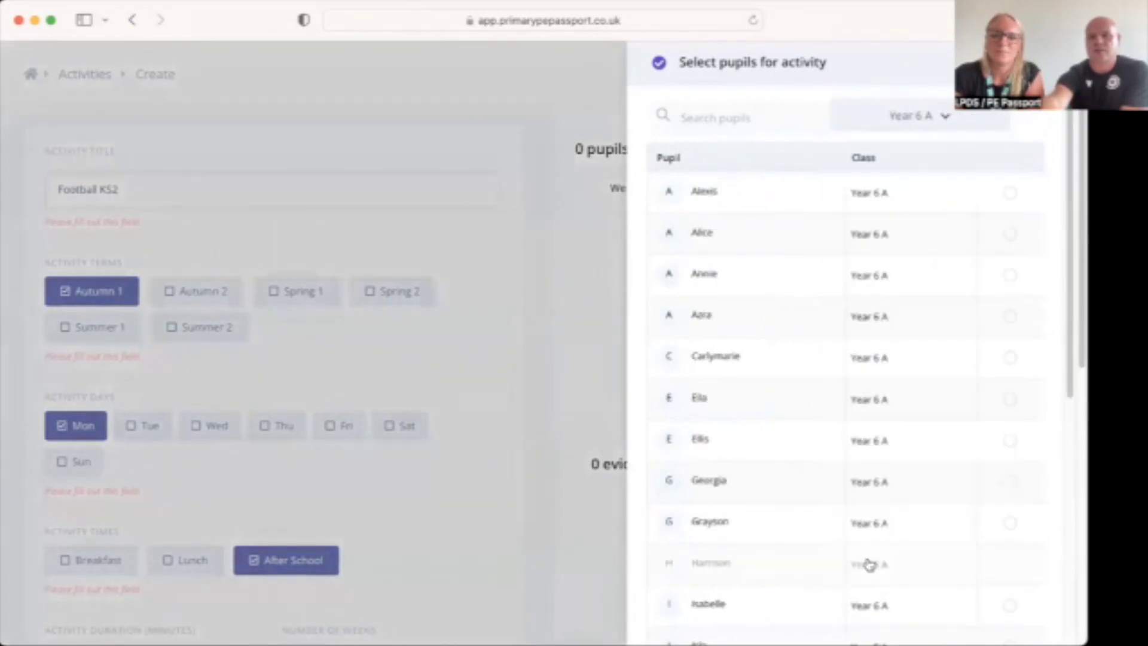
left_click(1014, 198)
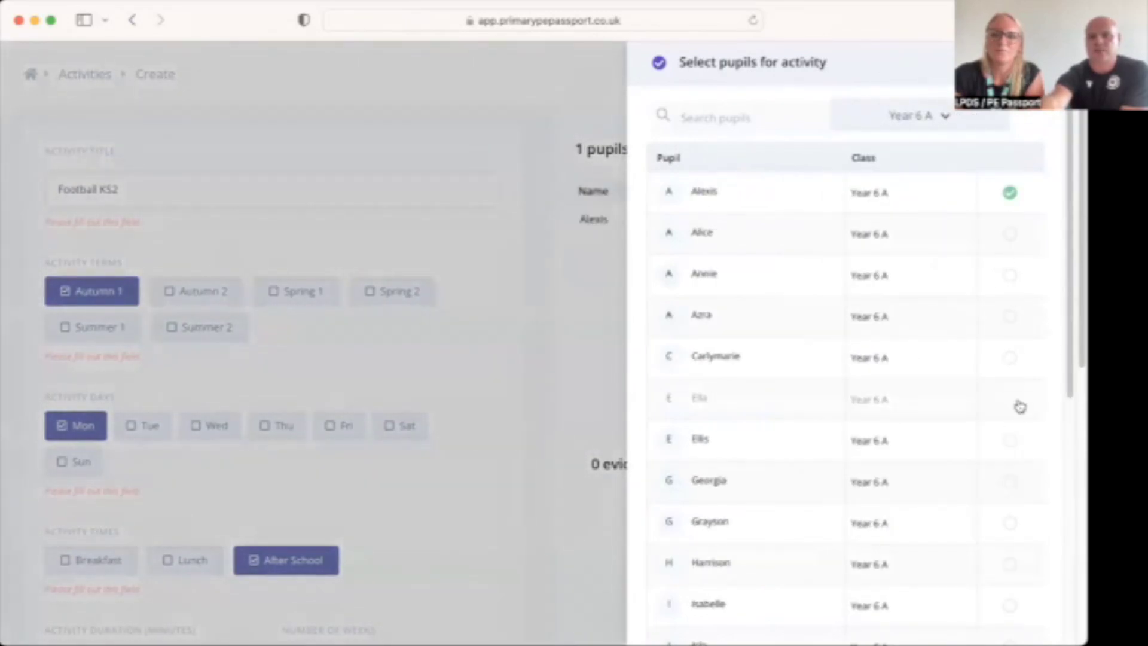
left_click(1016, 402)
left_click(1012, 449)
left_click(1009, 482)
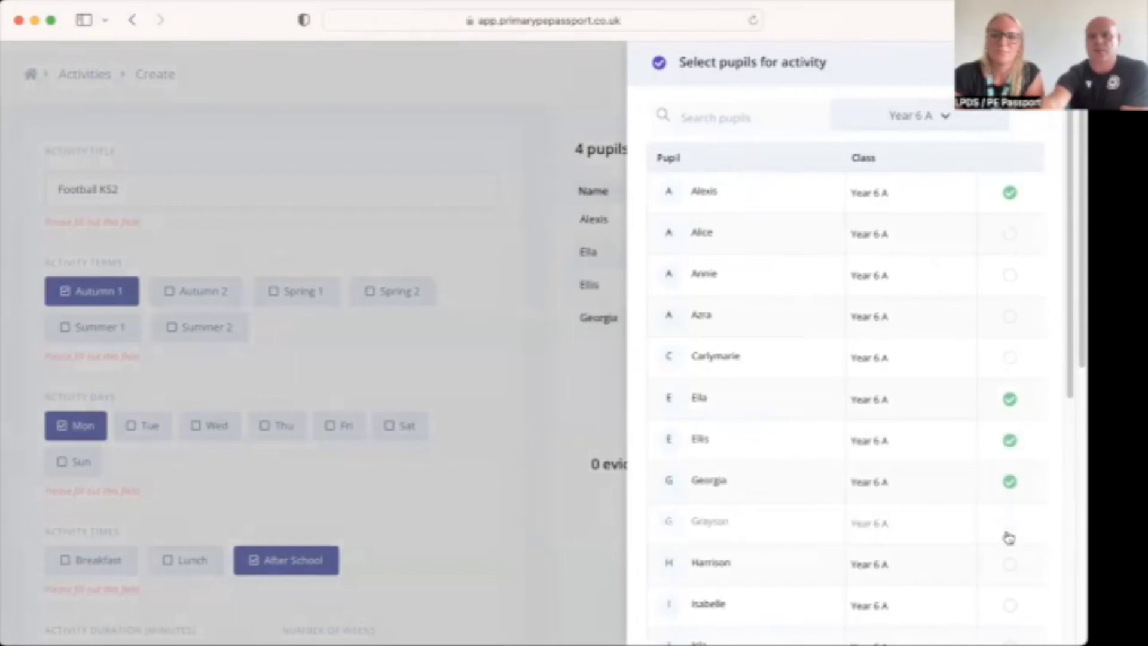
left_click(1010, 523)
left_click(1010, 564)
left_click(1010, 605)
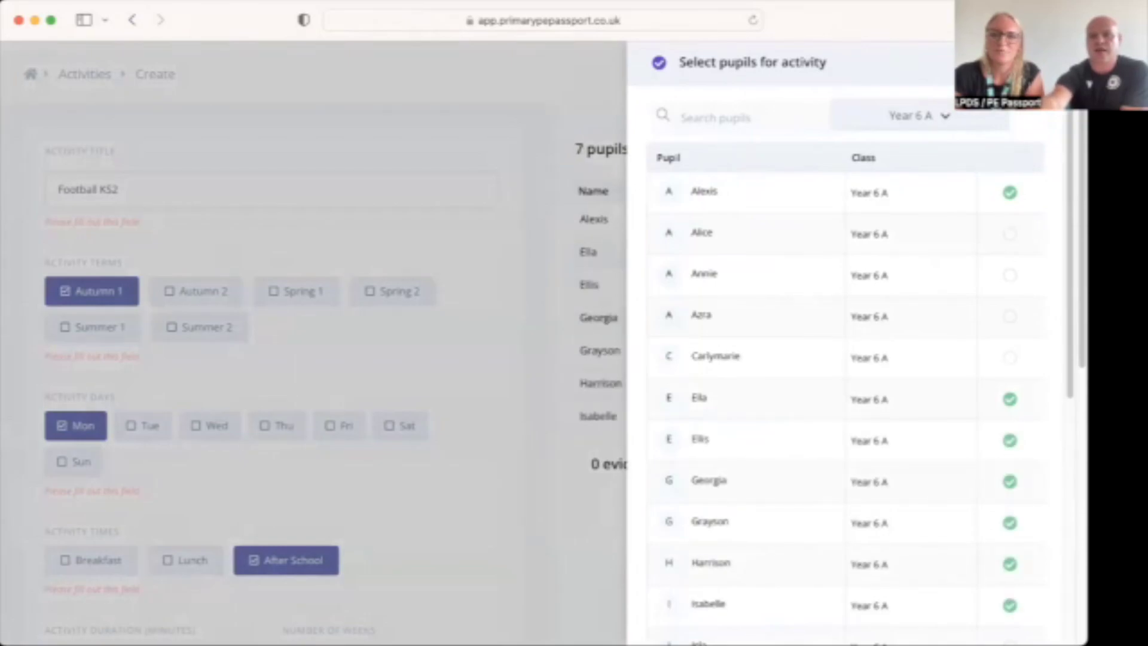
left_click(515, 200)
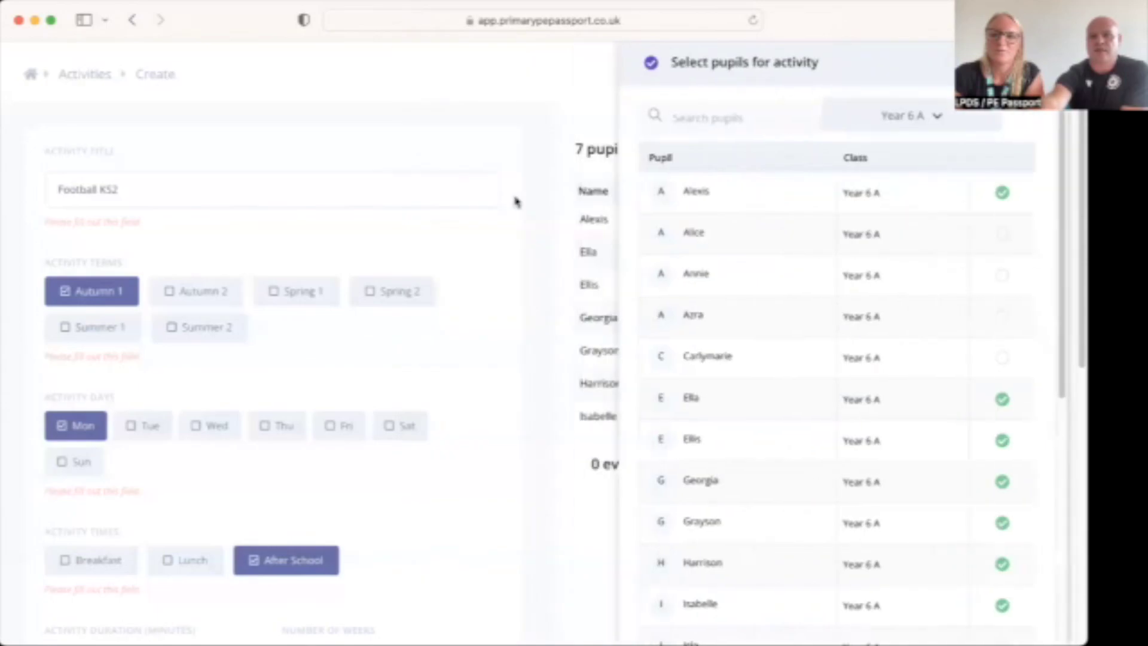
left_click(941, 74)
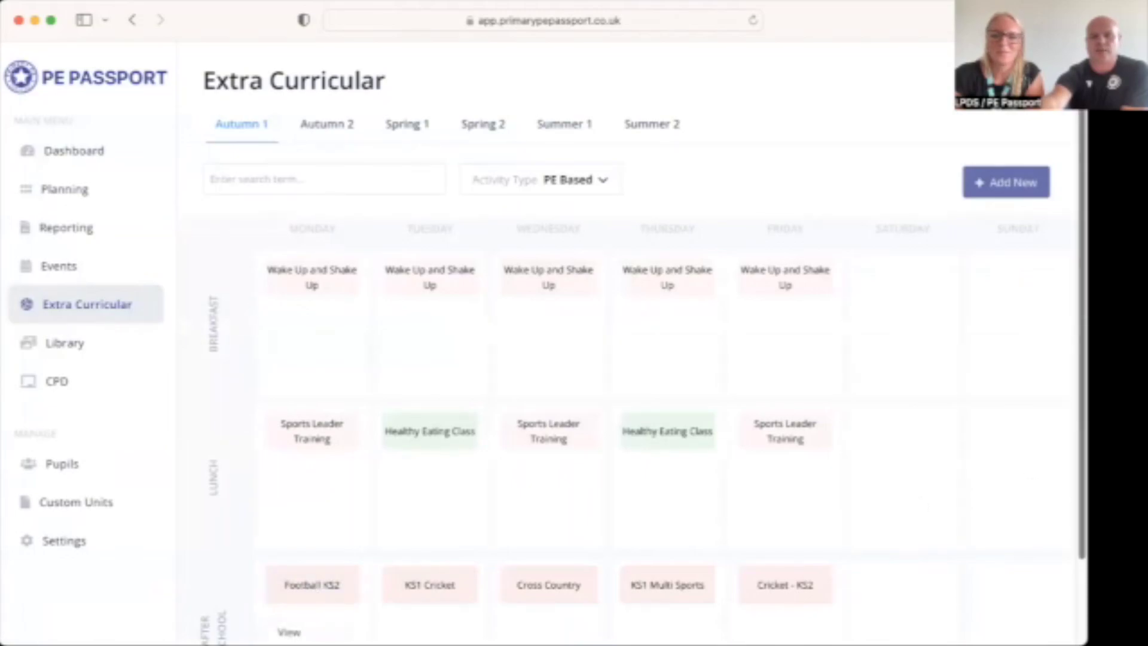
scroll(302, 565, "down", 3)
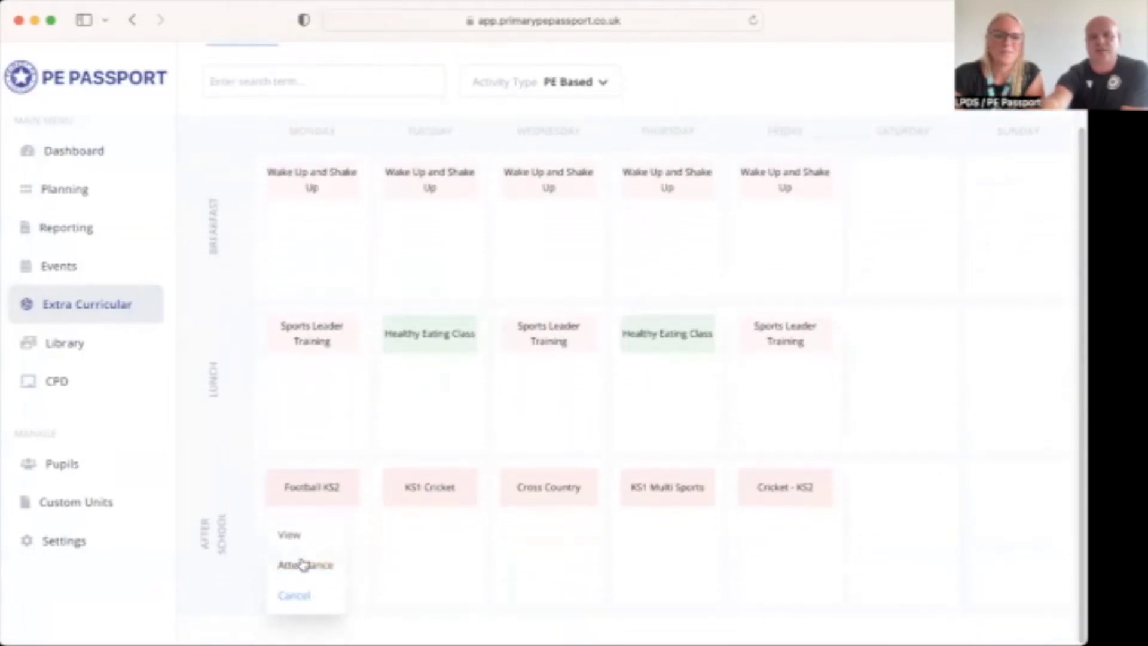
left_click(303, 565)
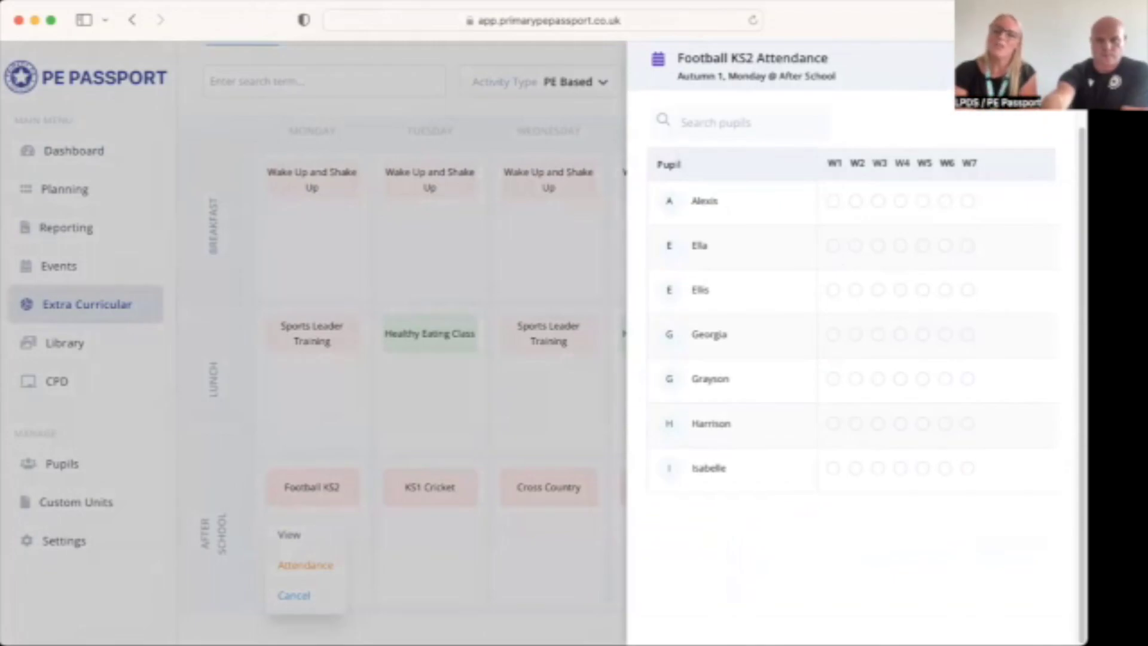
key("Escape")
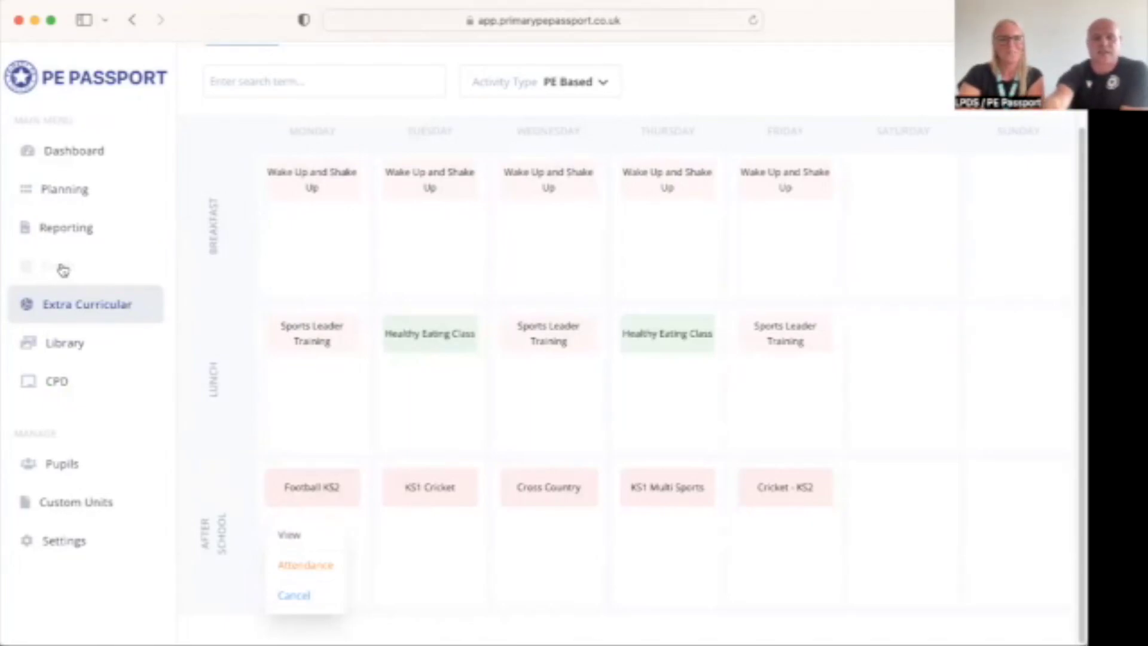
Republish the Cross Country - Meet 1 event from the Events calendar, then return to the dashboard.
left_click(62, 268)
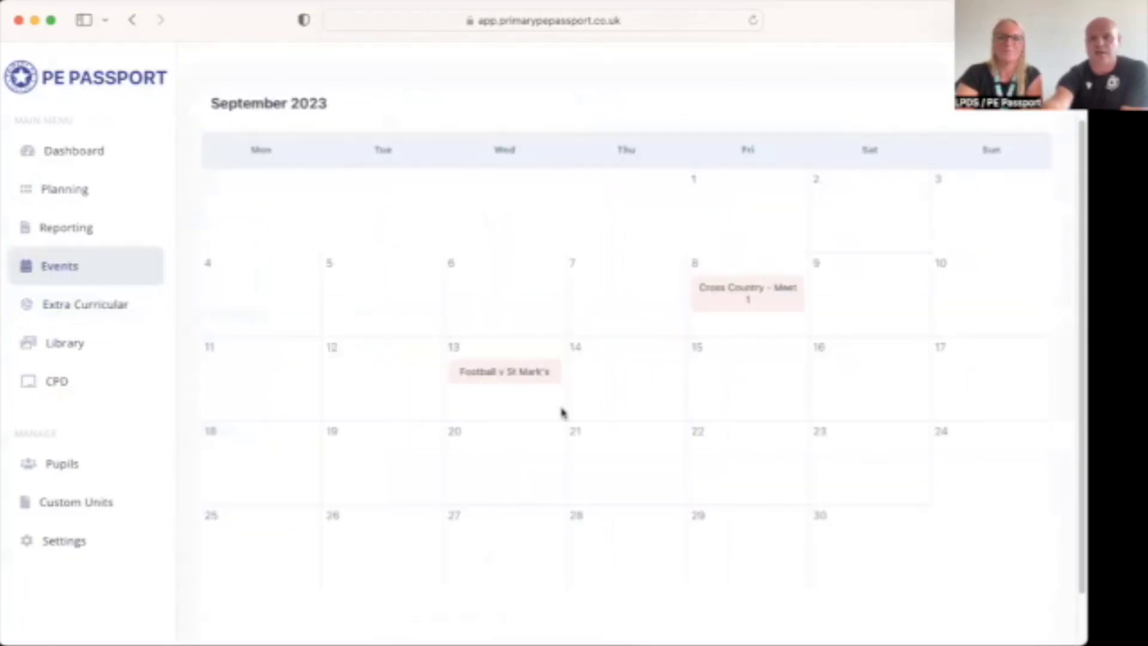
left_click(742, 303)
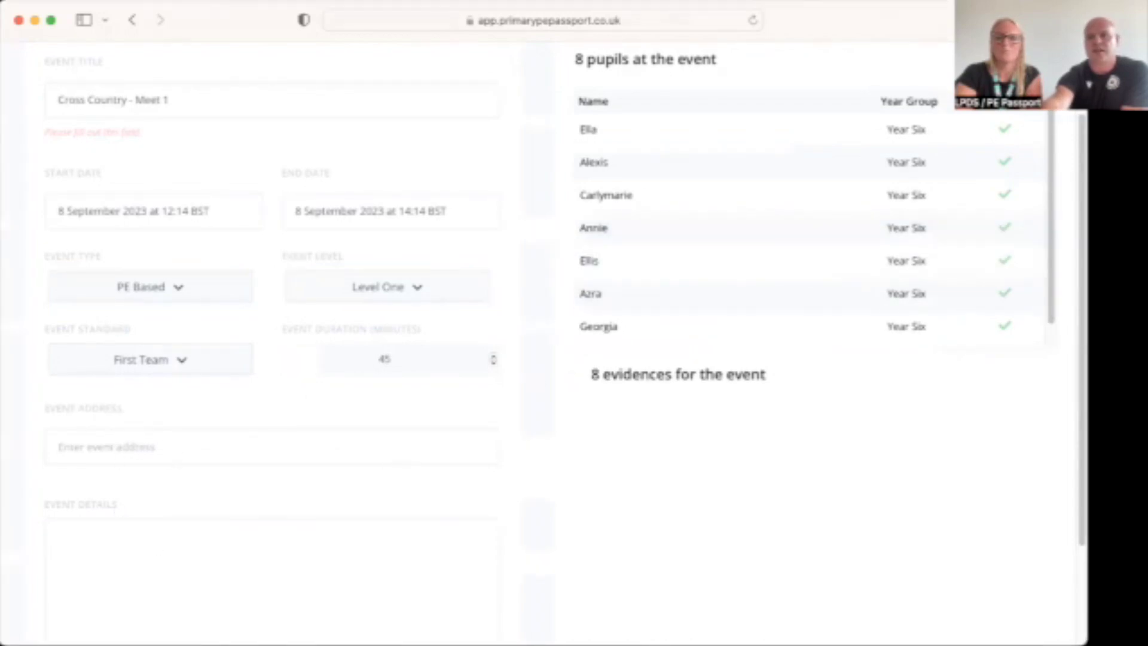
scroll(837, 180, "up", 3)
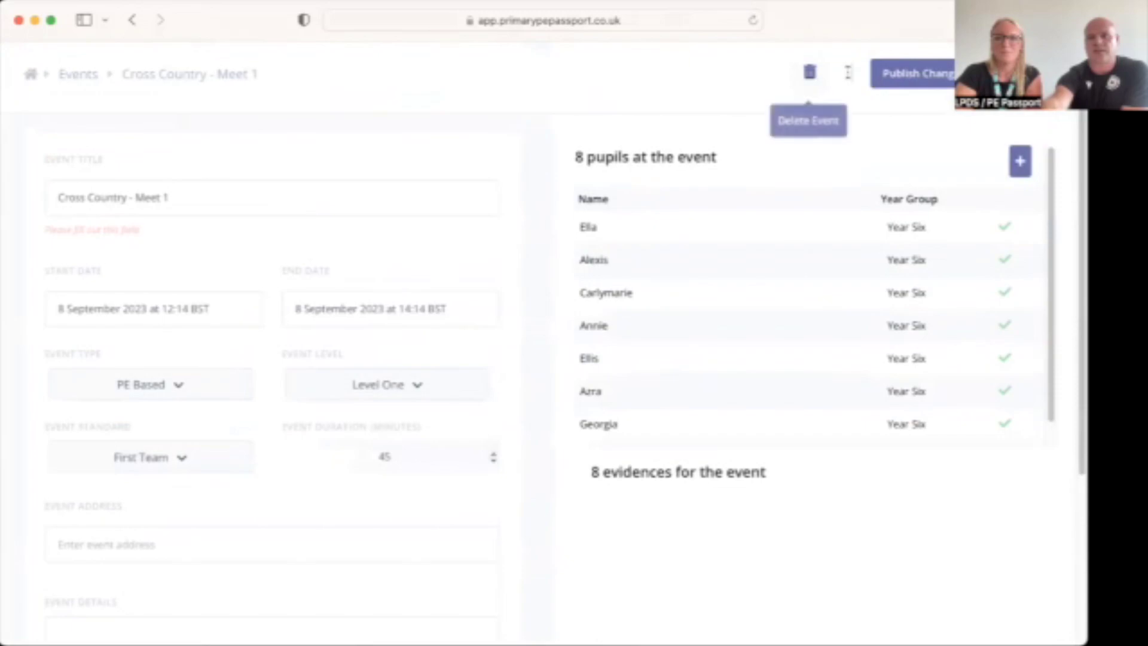
left_click(918, 78)
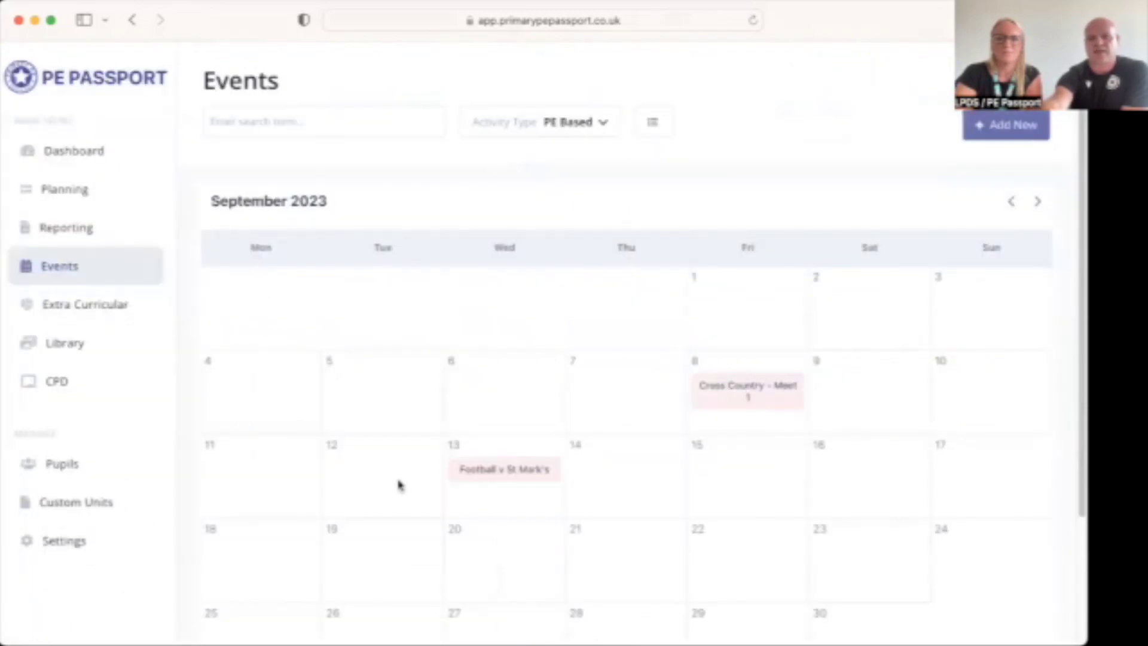
left_click(64, 152)
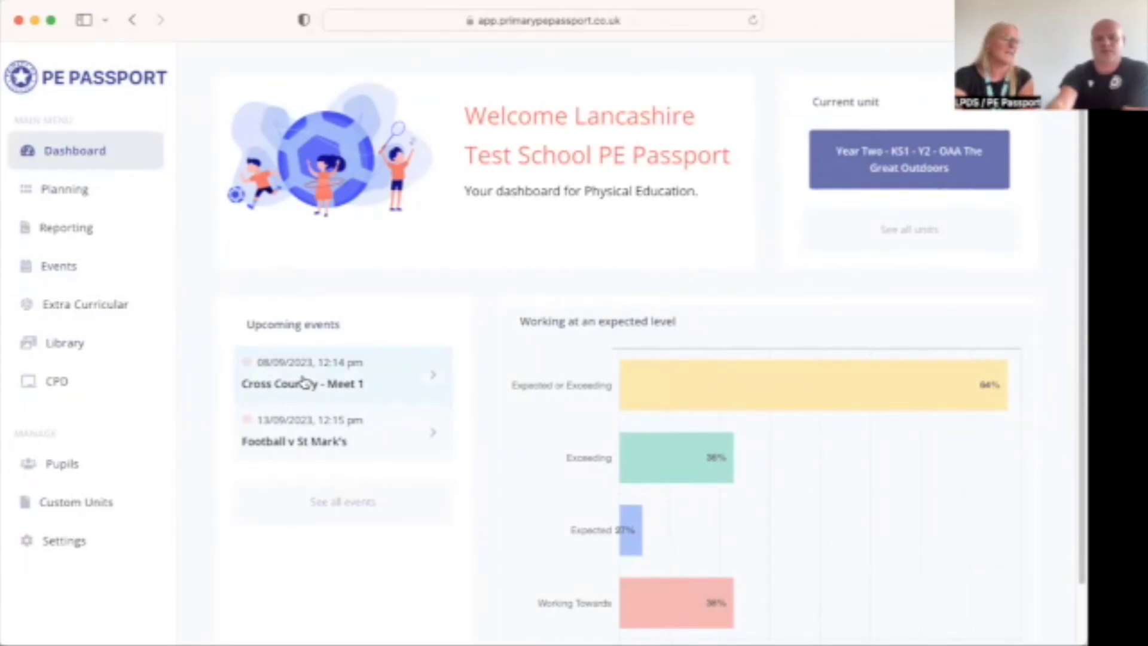
Open the Long Term Planning grid showing each year group's Autumn, Spring and Summer units.
left_click(62, 190)
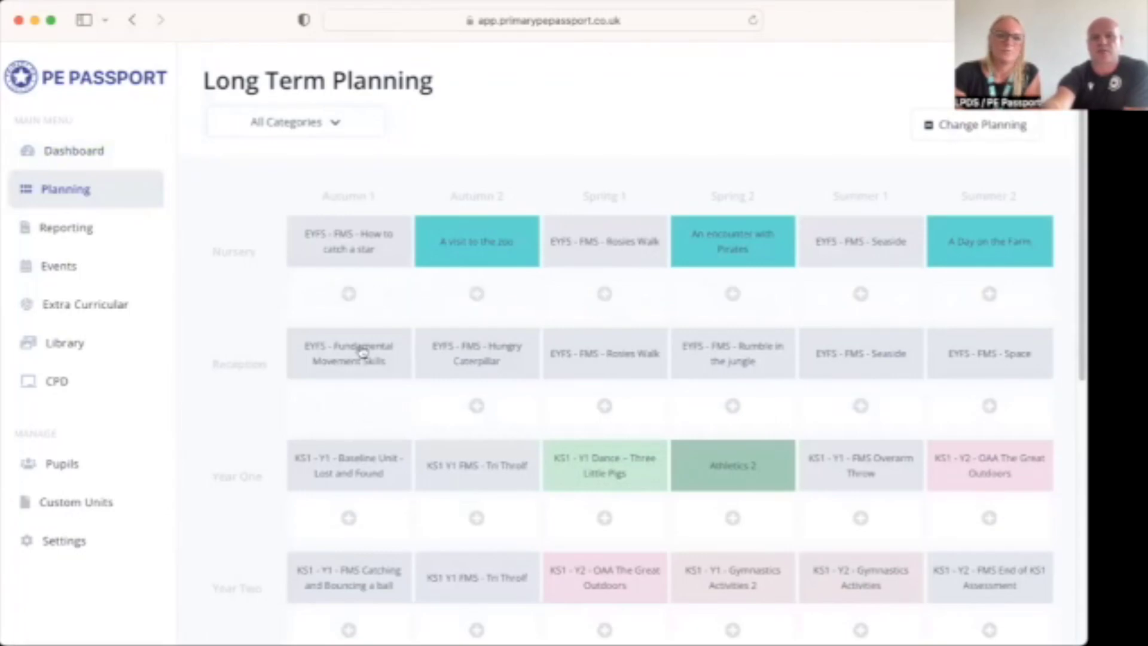
Remove Nursery's Autumn 1 unit from the long-term plan and start adding a replacement there.
left_click(970, 134)
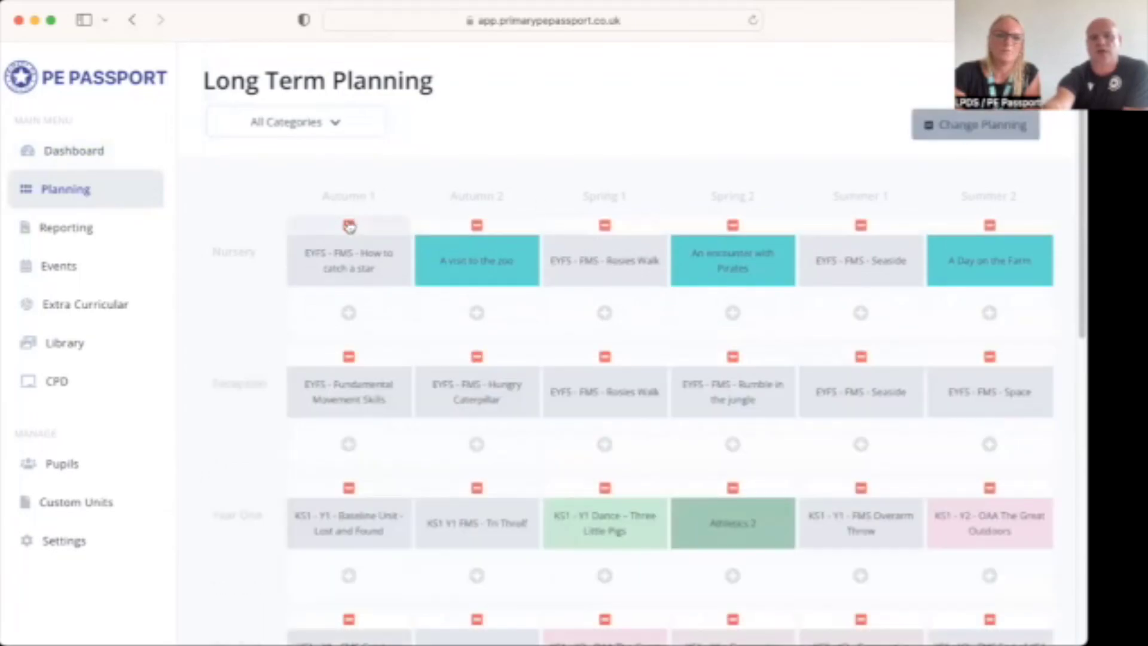
left_click(349, 226)
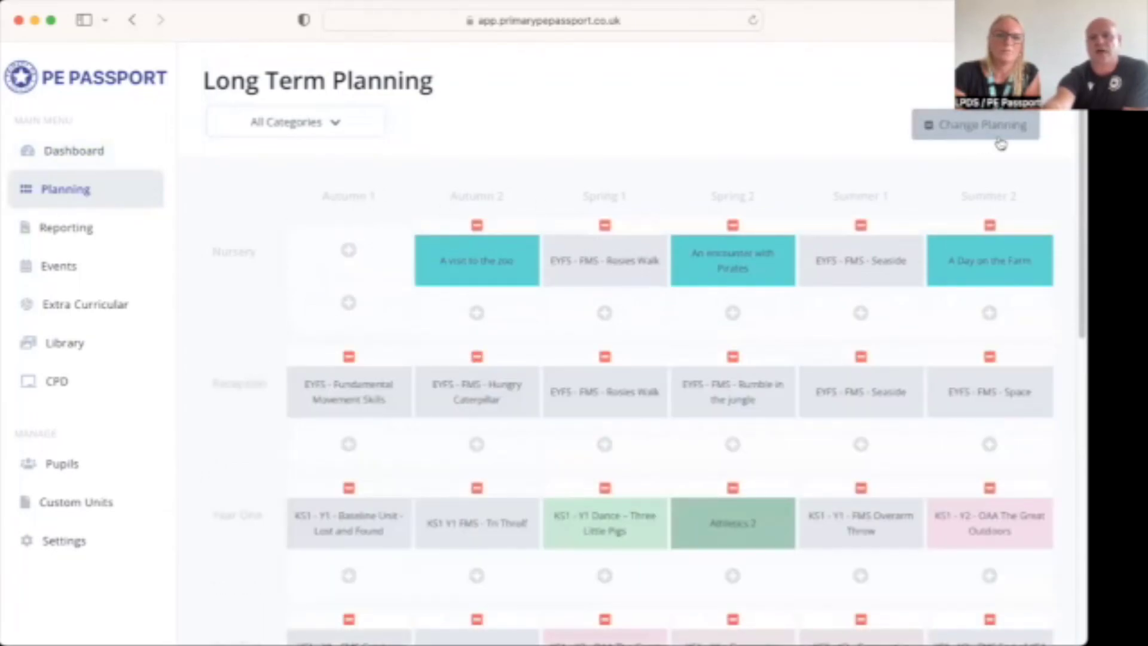
left_click(980, 135)
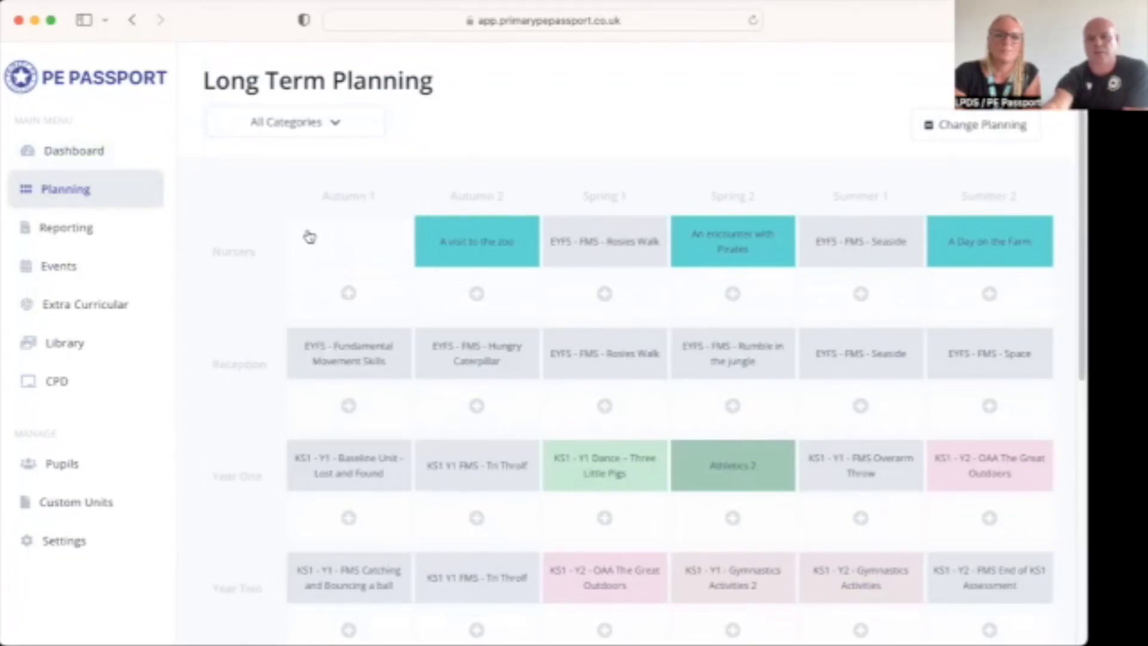
left_click(345, 243)
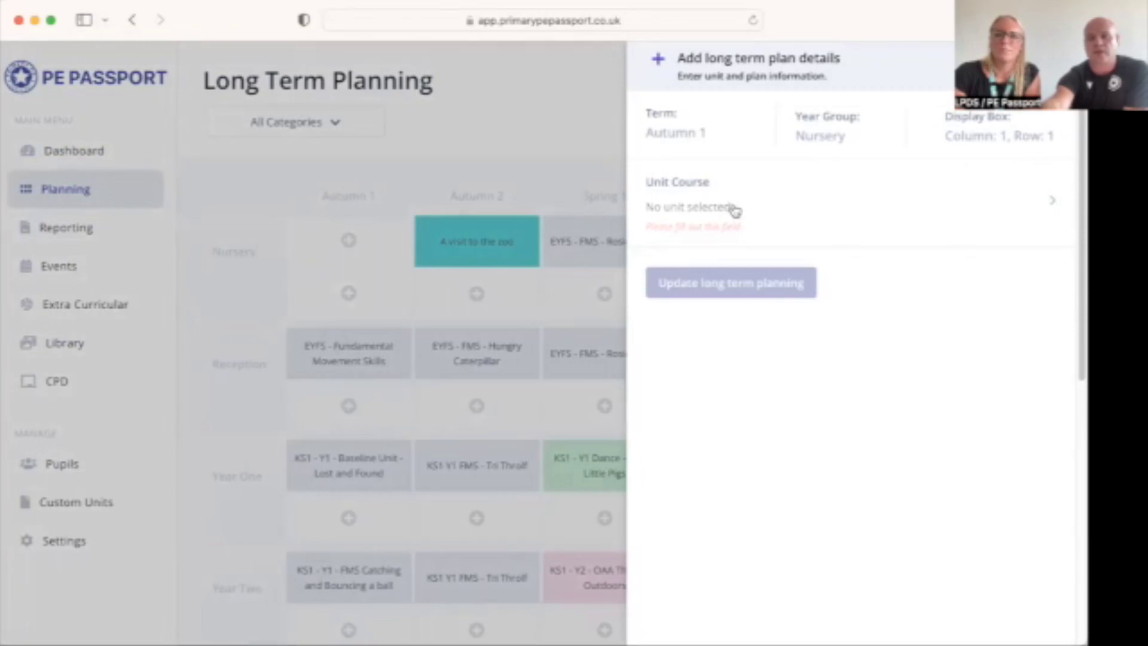
Select the Pippa & Eddie unit Under the Sea for Nursery Autumn 1 and update the plan.
left_click(720, 209)
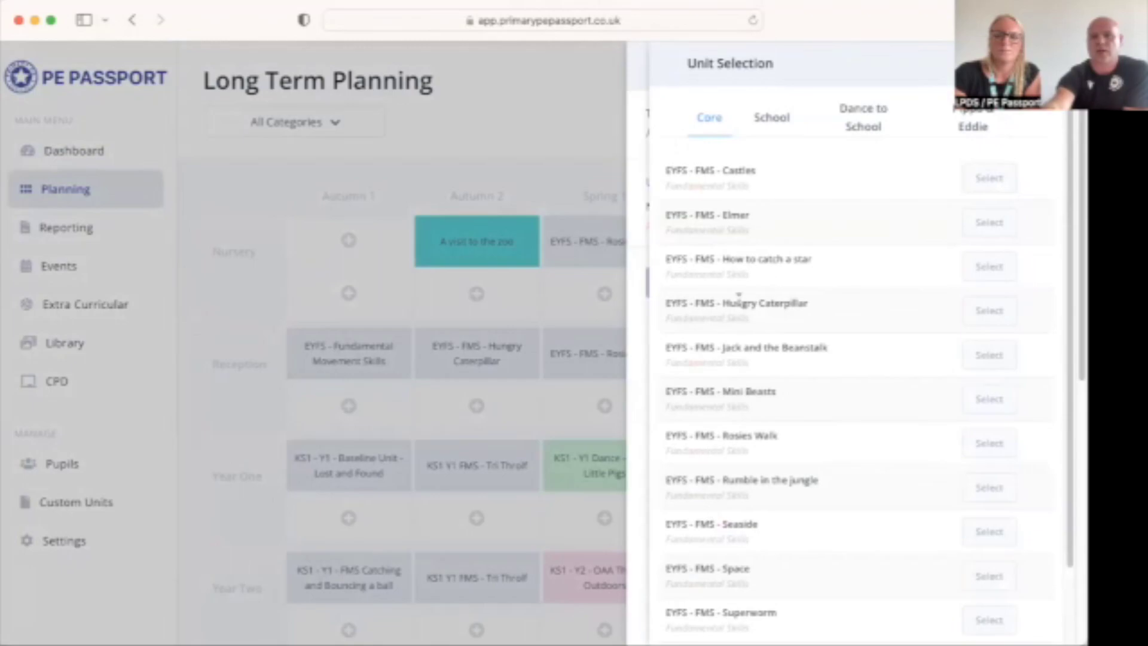
left_click(778, 122)
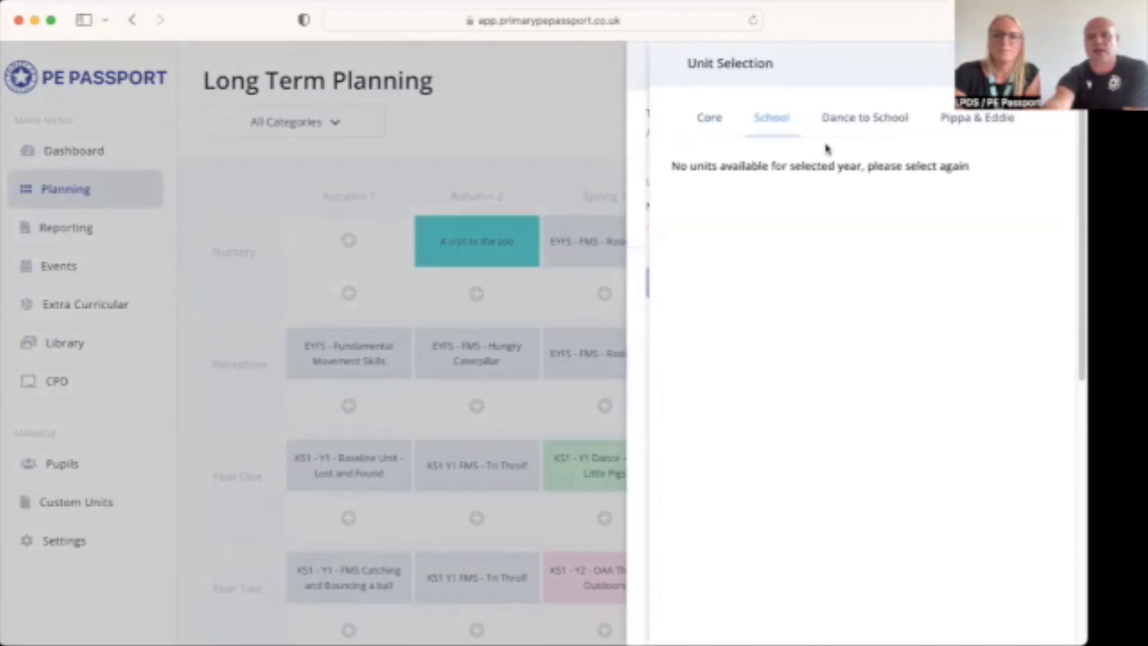
left_click(879, 119)
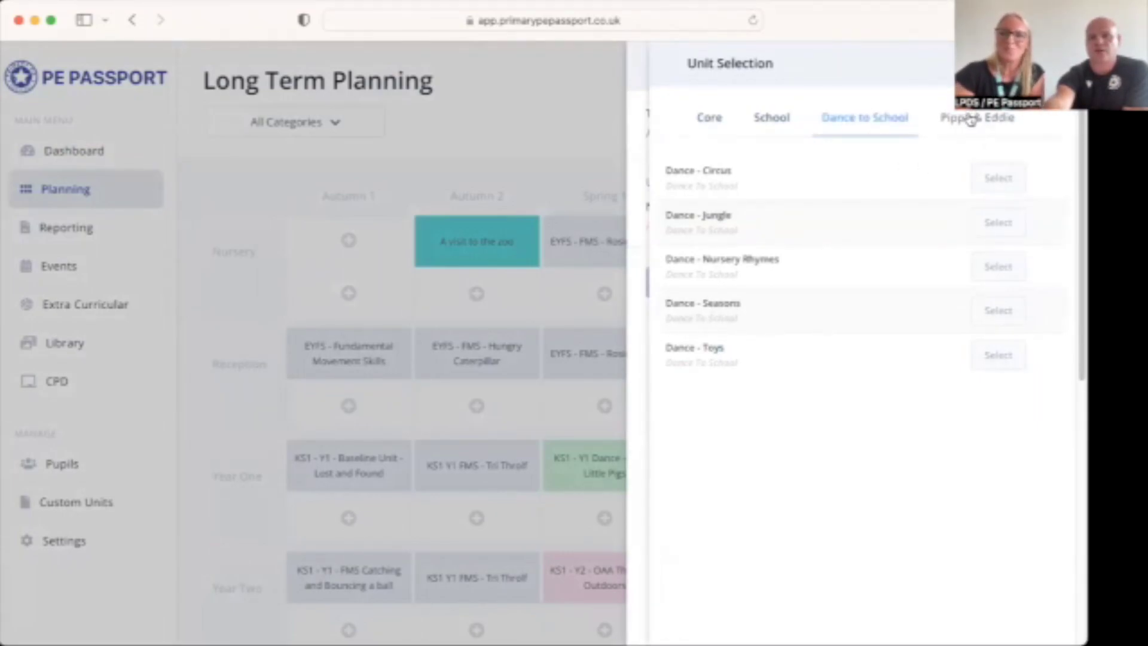
left_click(970, 119)
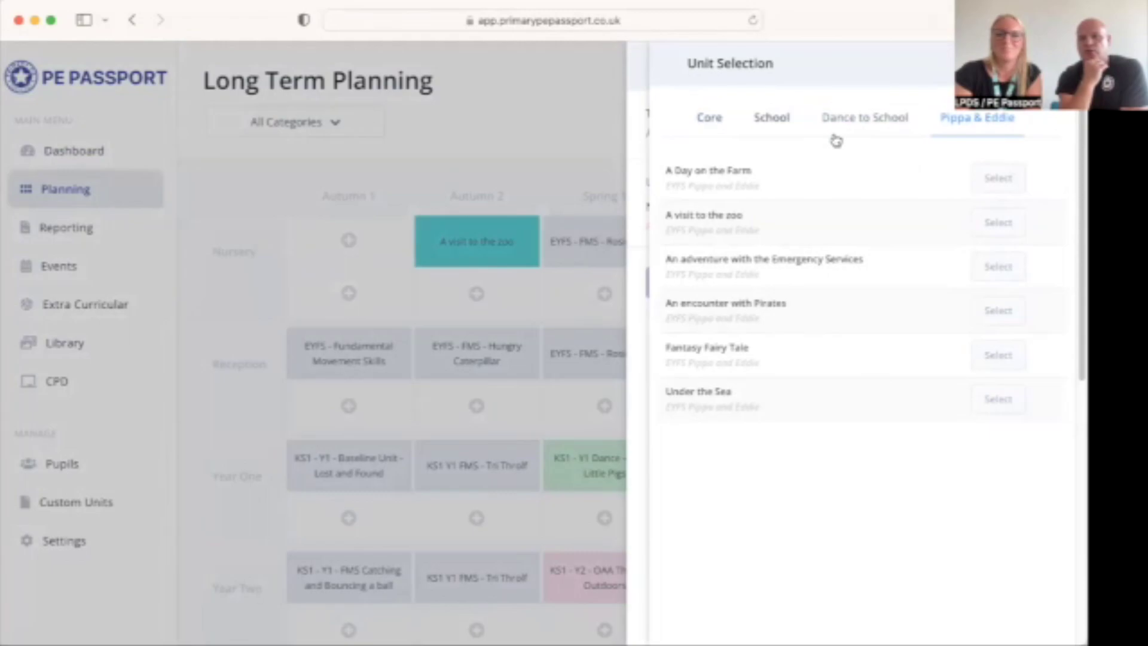
left_click(996, 406)
left_click(725, 282)
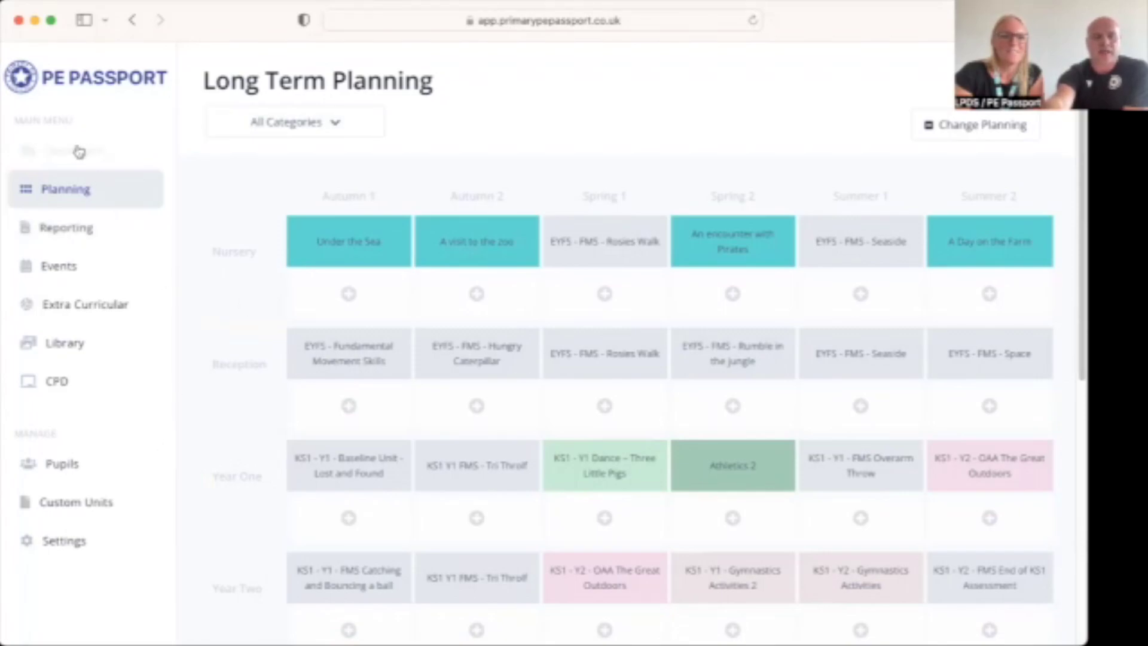
Show the Settings Teachers list with its two primary teacher accounts.
left_click(62, 546)
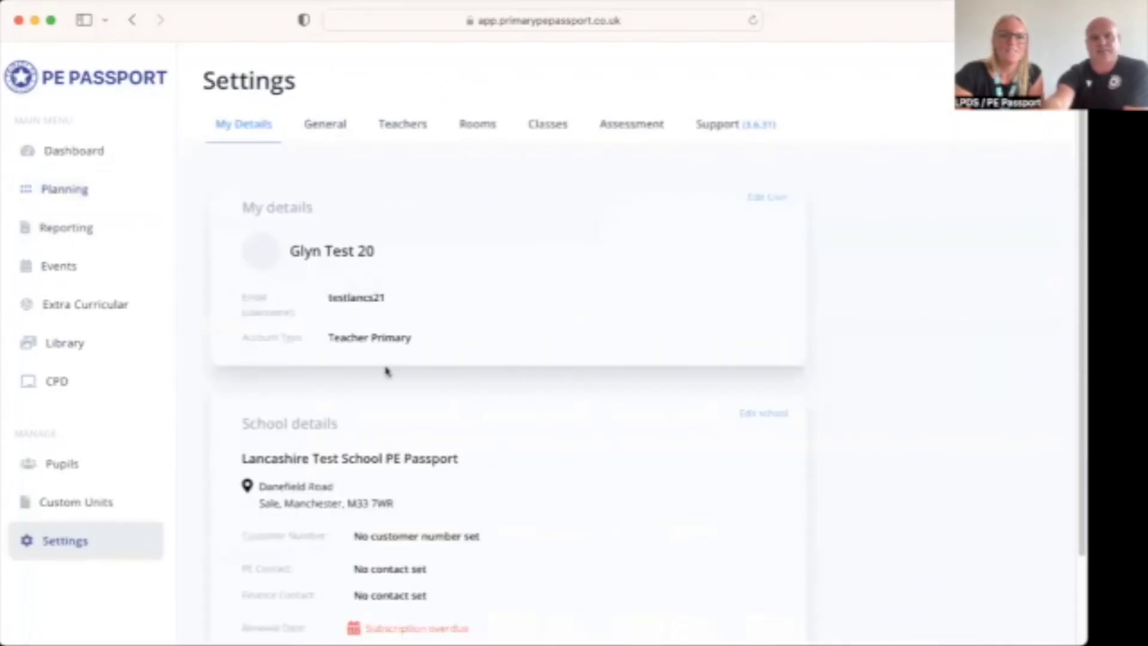
left_click(409, 135)
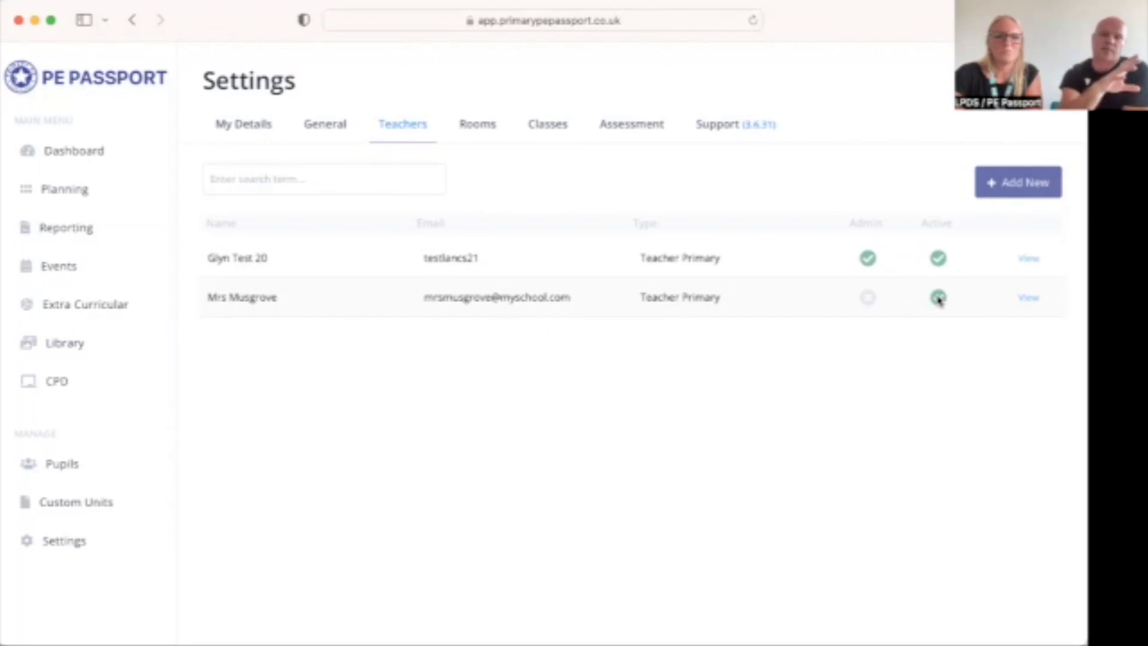
left_click(1012, 188)
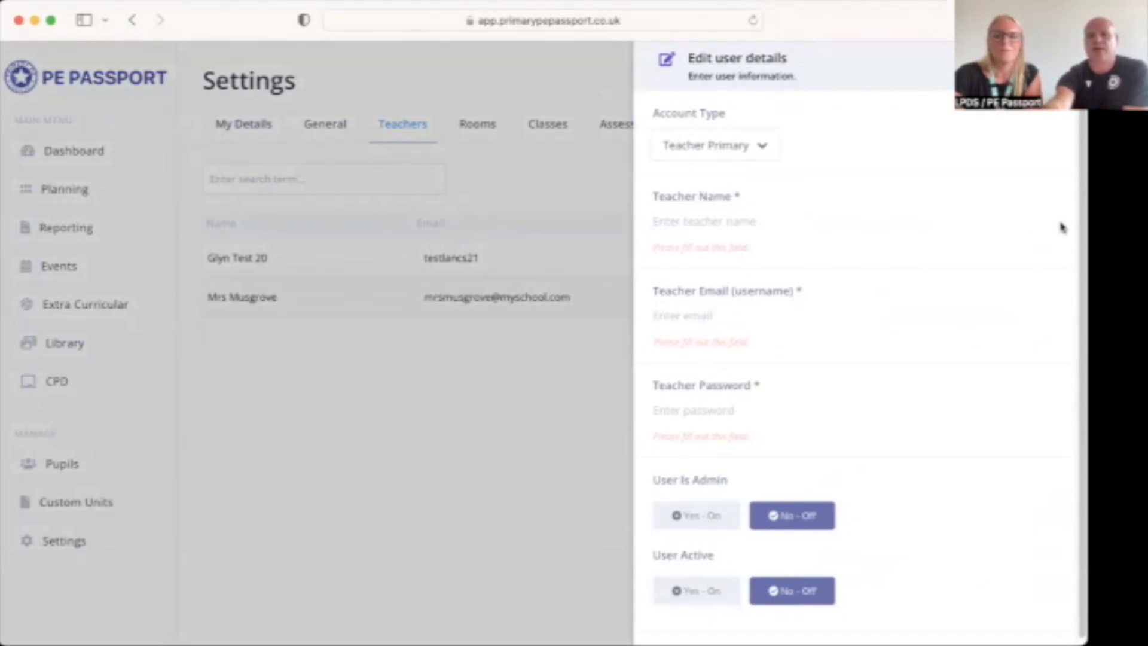
key("Escape")
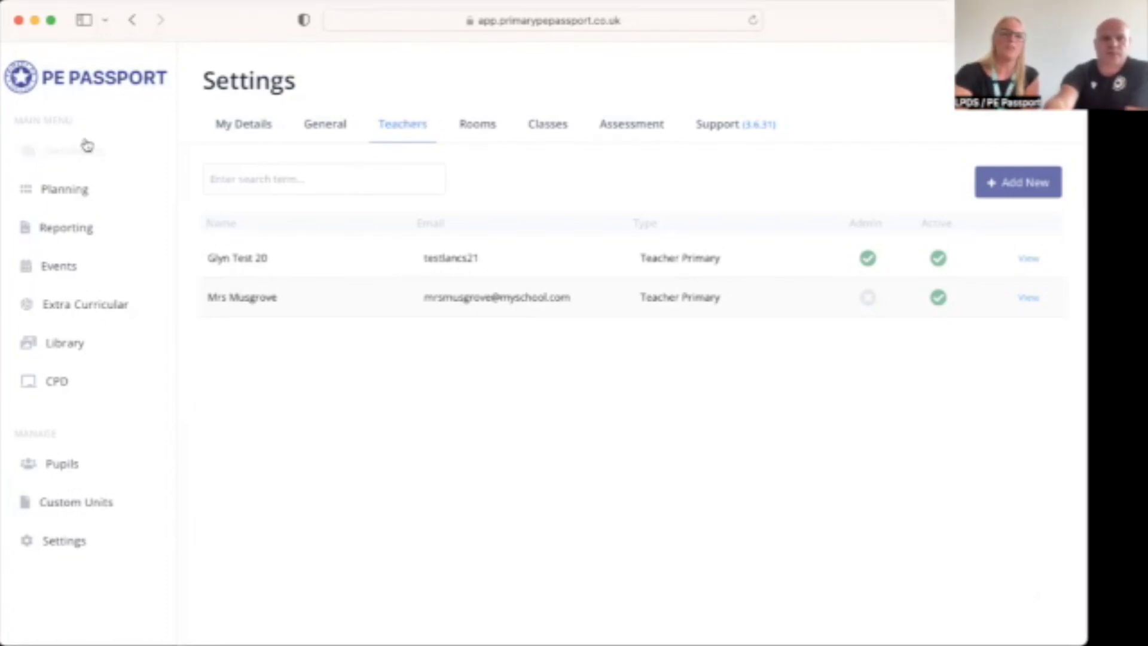
Filter the Library documents to Organisation Documents and scroll through the results.
left_click(67, 346)
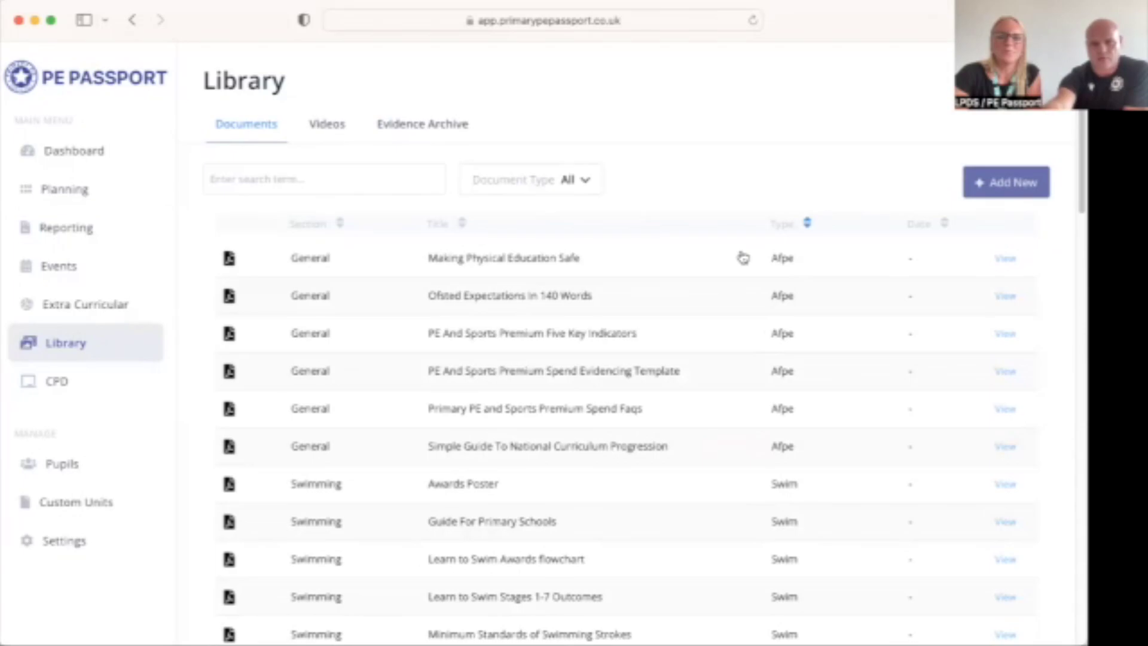
left_click(576, 180)
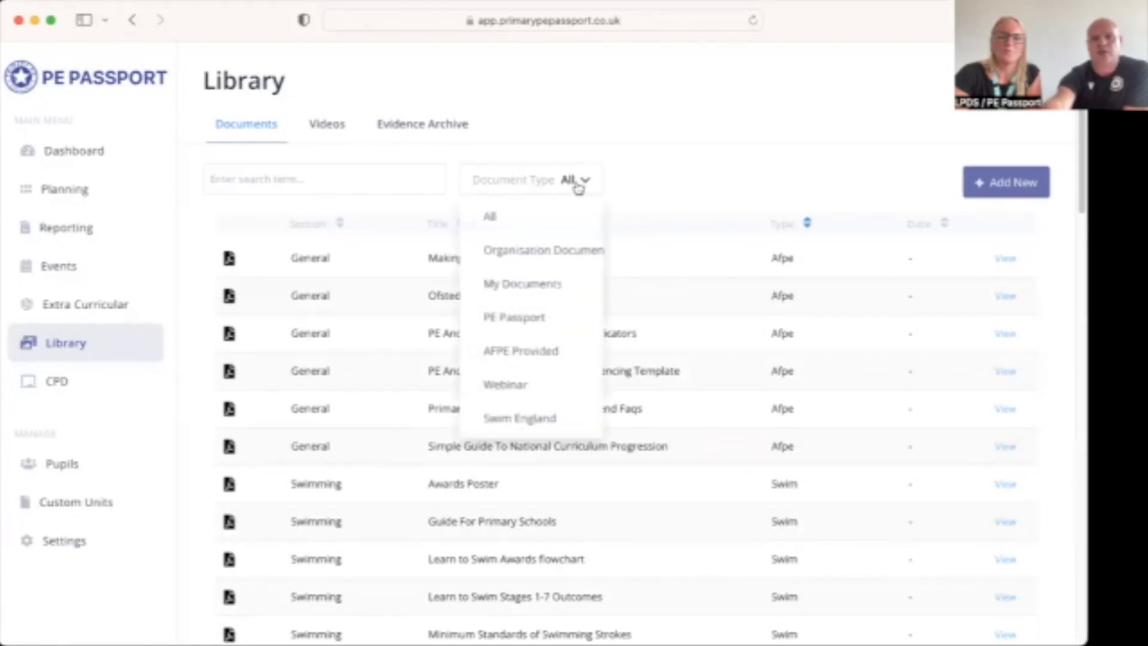
left_click(533, 255)
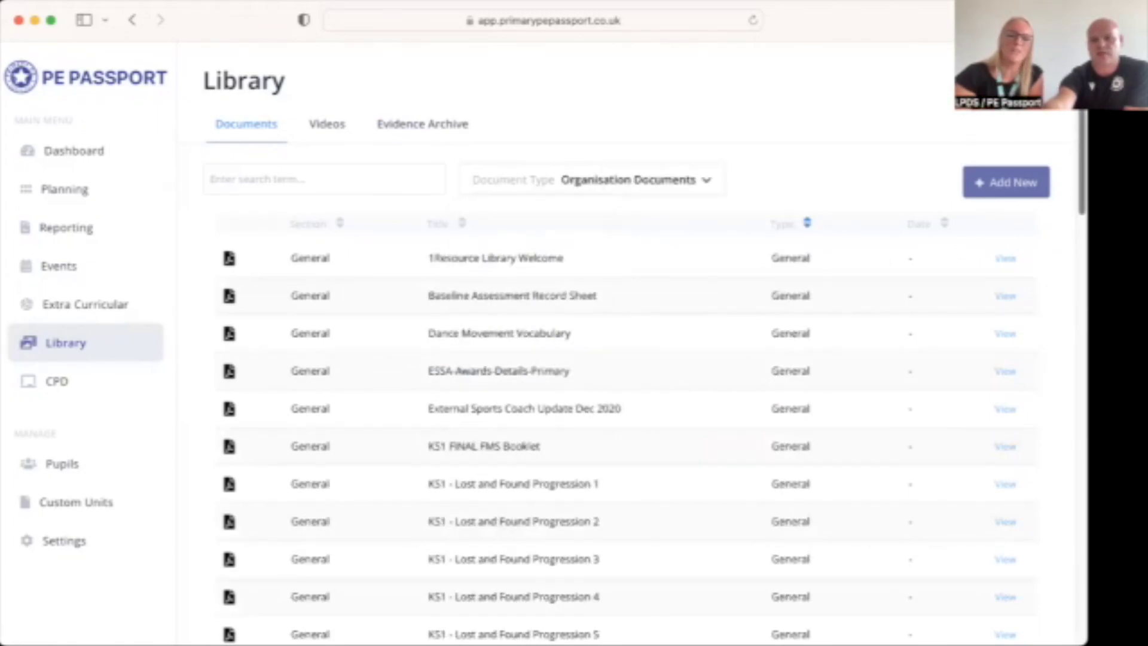
scroll(645, 351, "down", 1)
scroll(1075, 388, "down", 10)
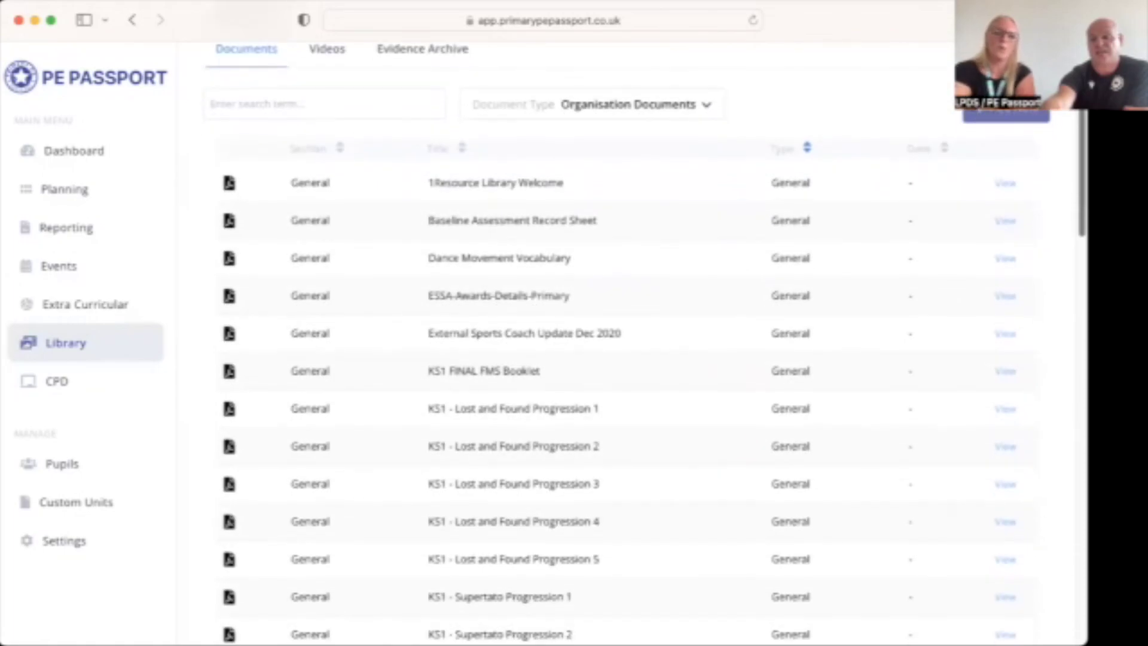
scroll(1074, 388, "up", 2)
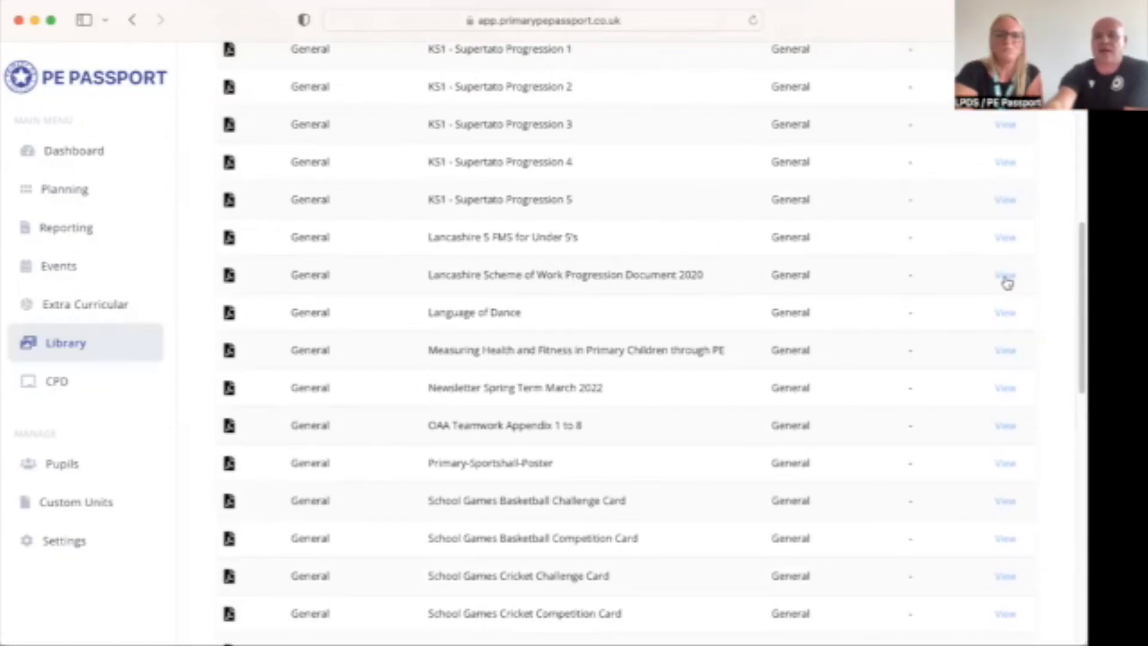
scroll(1008, 283, "down", 1)
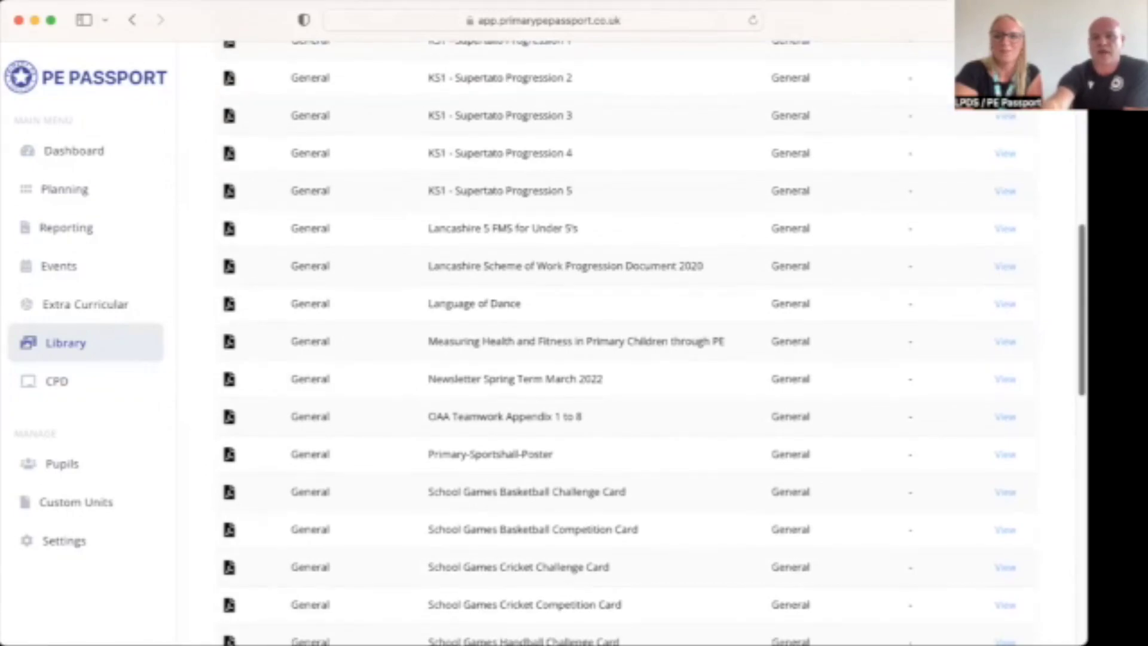
scroll(1008, 283, "down", 2)
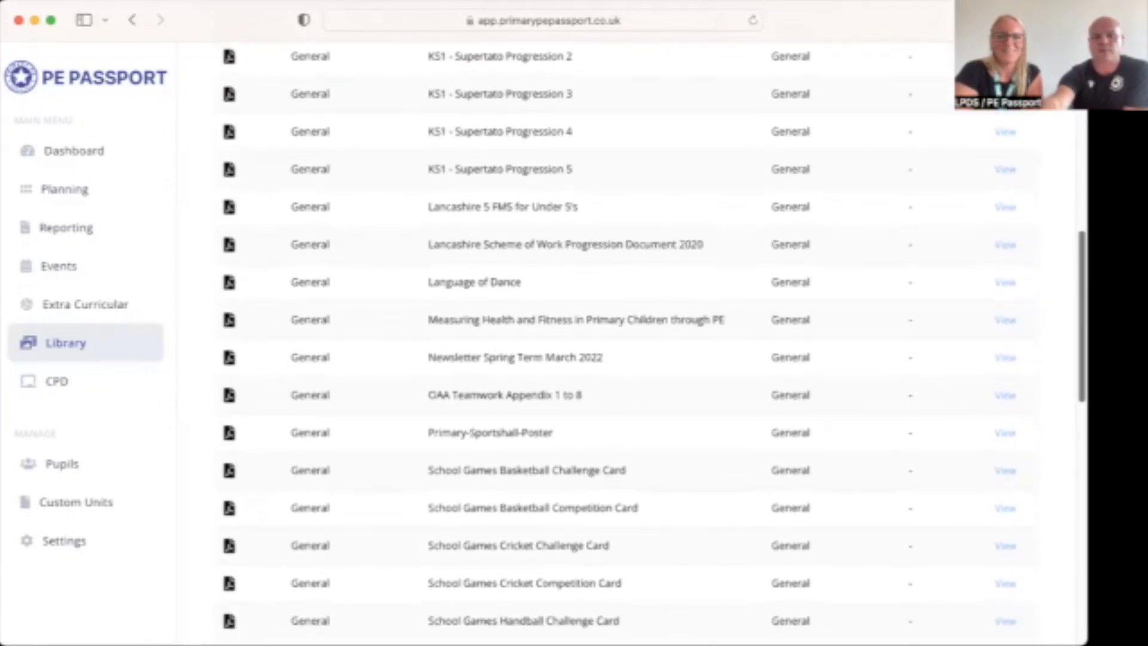
scroll(654, 344, "up", 10)
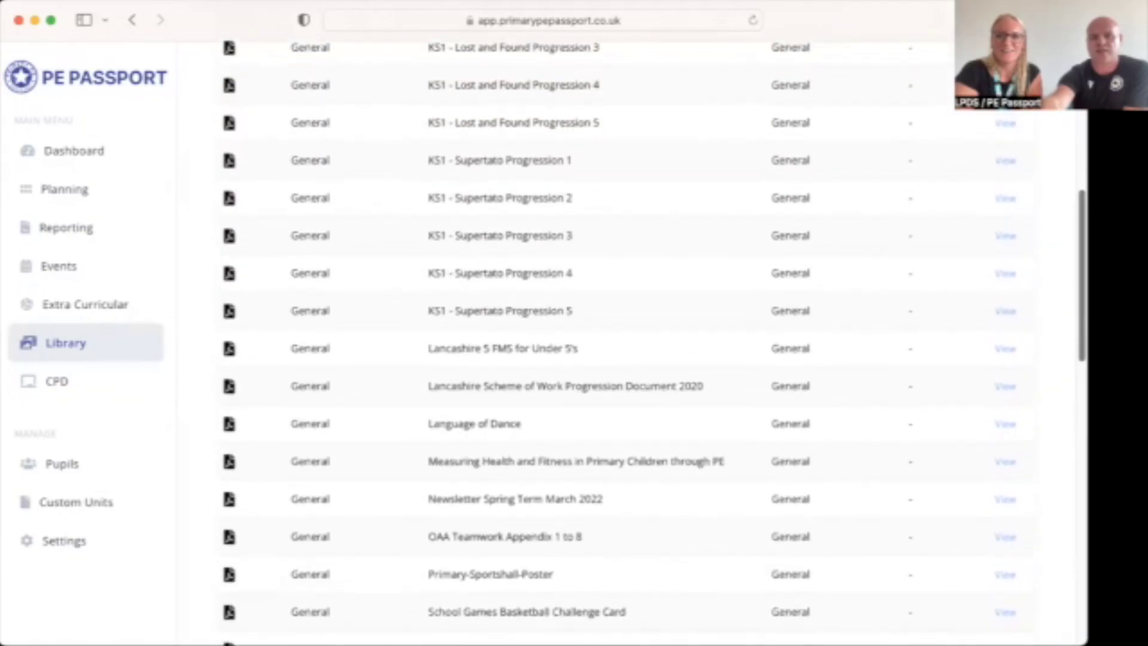
scroll(628, 344, "up", 4)
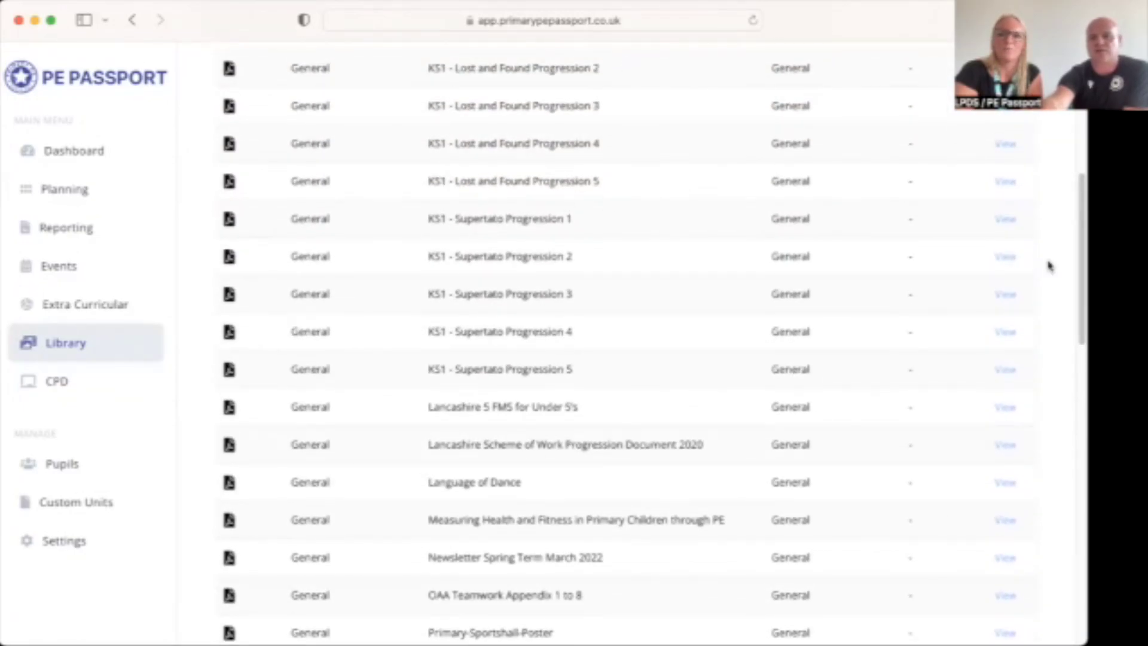
scroll(628, 359, "up", 15)
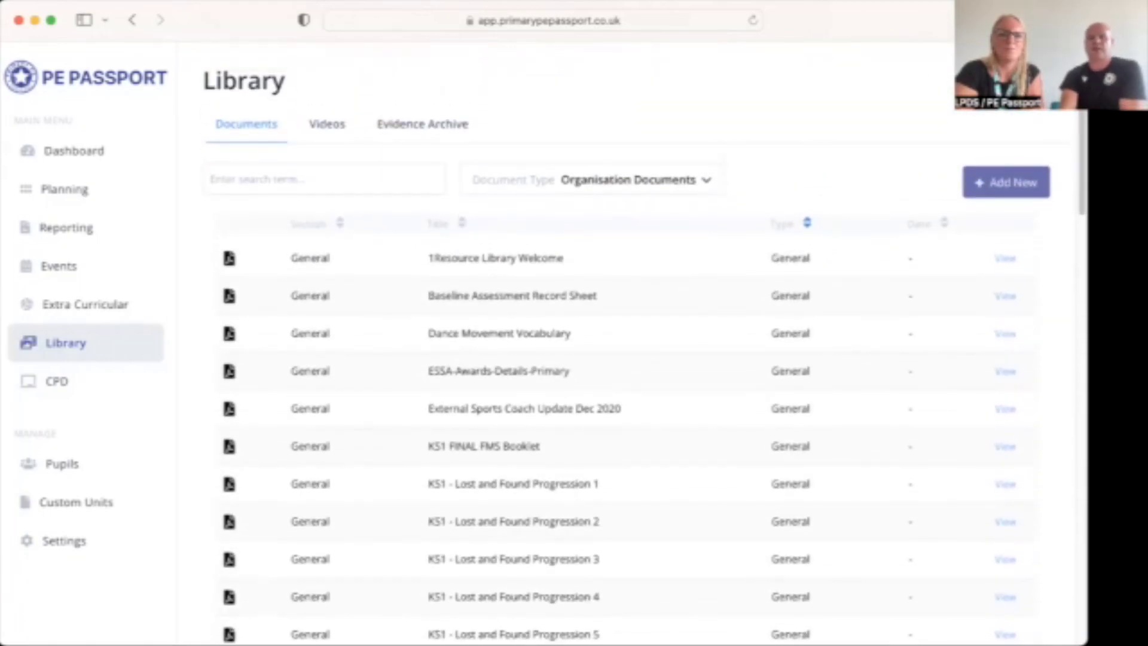
Filter the Library's Videos tab to the Lancashire video type.
left_click(335, 126)
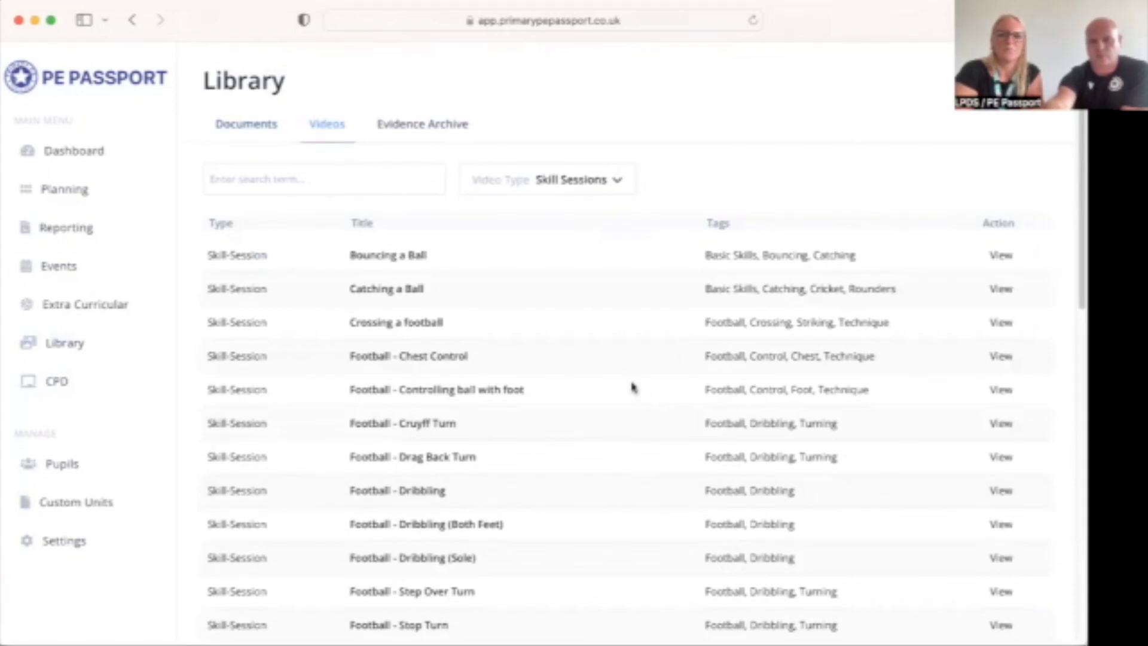
left_click(614, 188)
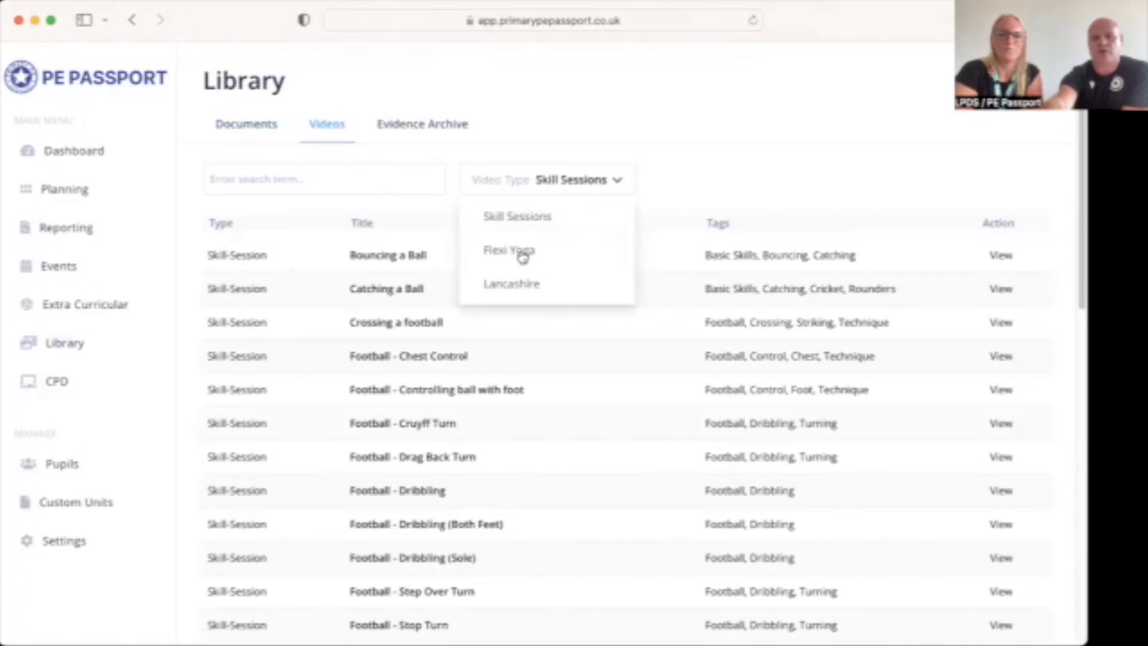
left_click(512, 283)
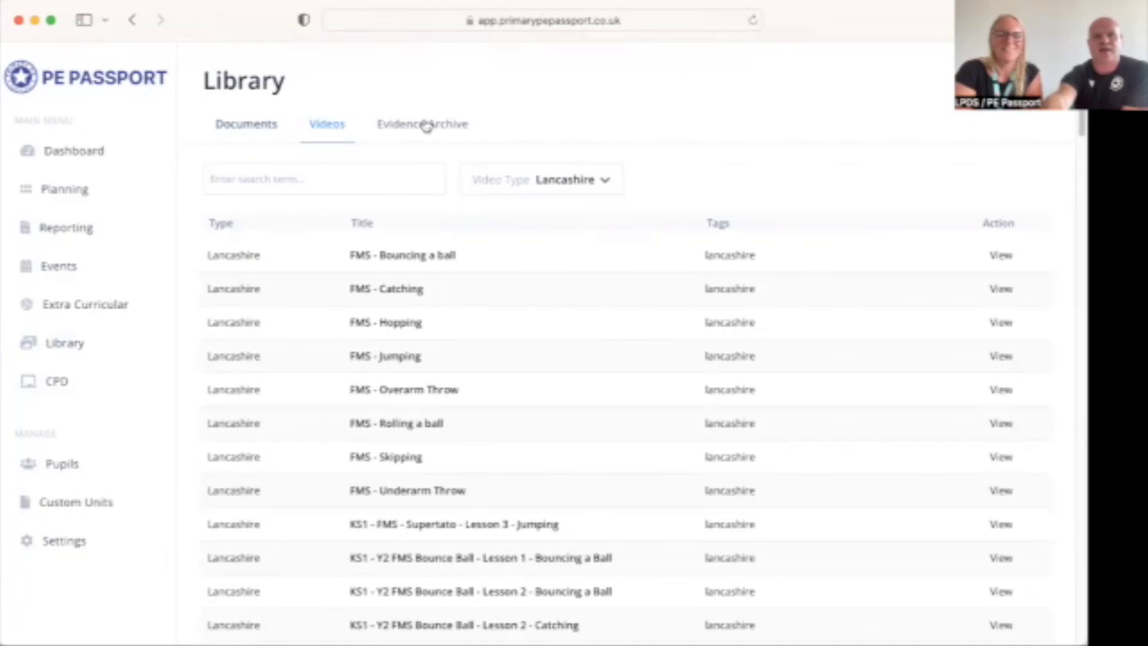
Switch to the Evidence Archive and open its Filters panel.
left_click(426, 125)
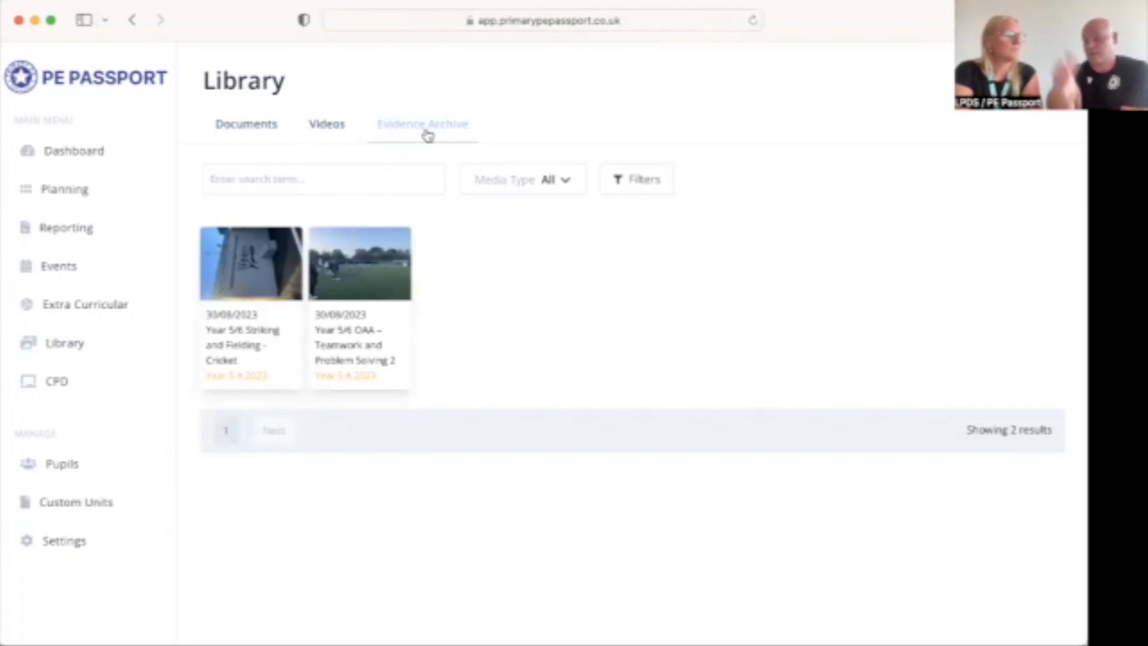
left_click(629, 183)
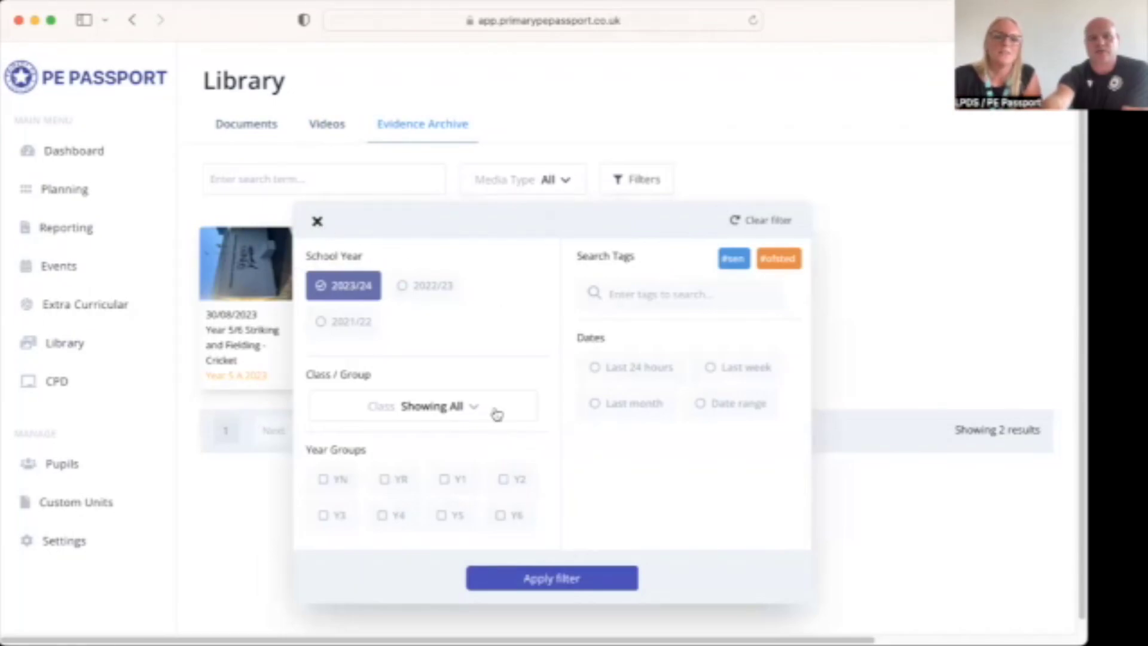
Apply the 2022/23 School Year filter and scroll through the evidence results.
left_click(420, 287)
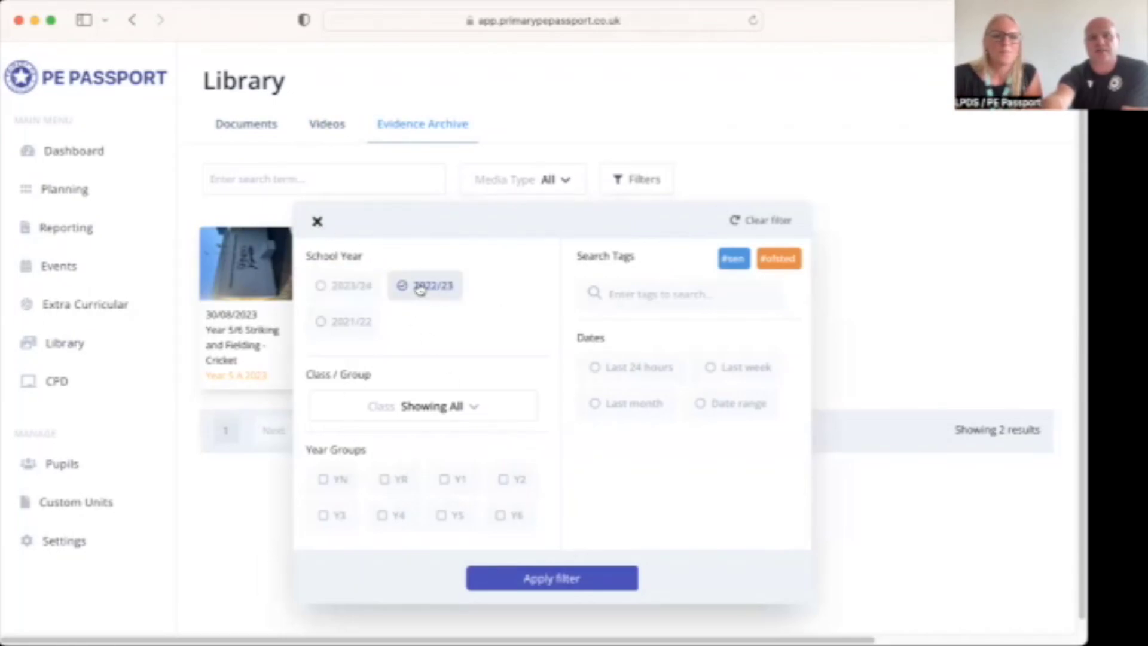
left_click(545, 578)
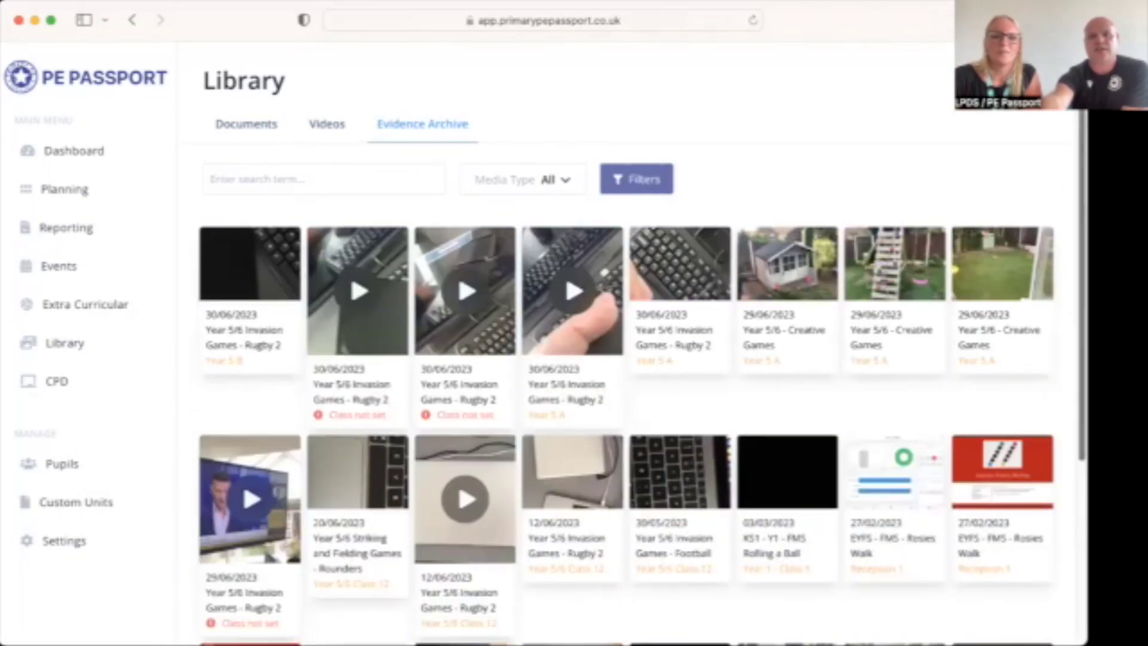
scroll(642, 353, "down", 2)
scroll(642, 353, "down", 5)
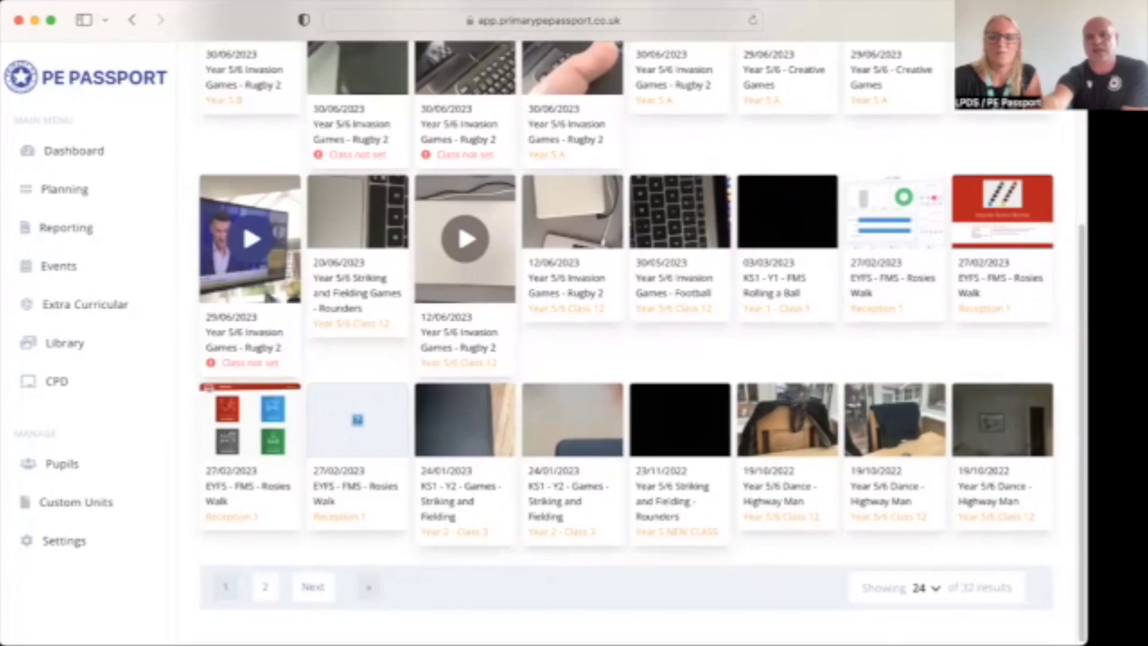
scroll(1038, 421, "up", 5)
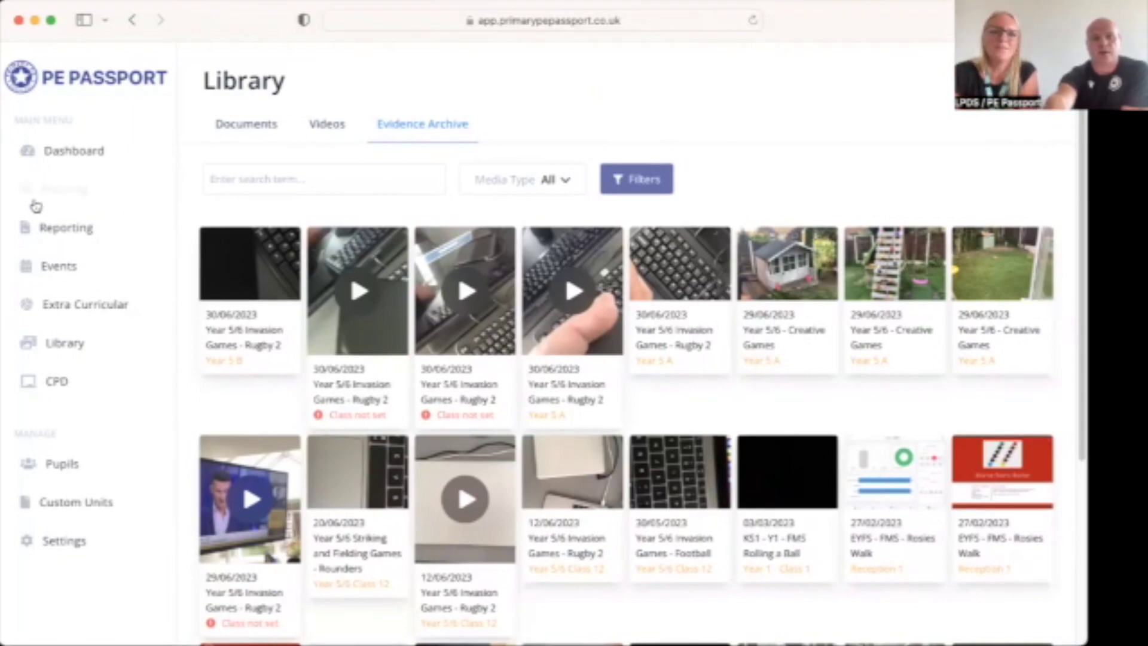
Filter the Reporting charts to the 2022/23 school year, then go back to the Dashboard.
left_click(57, 232)
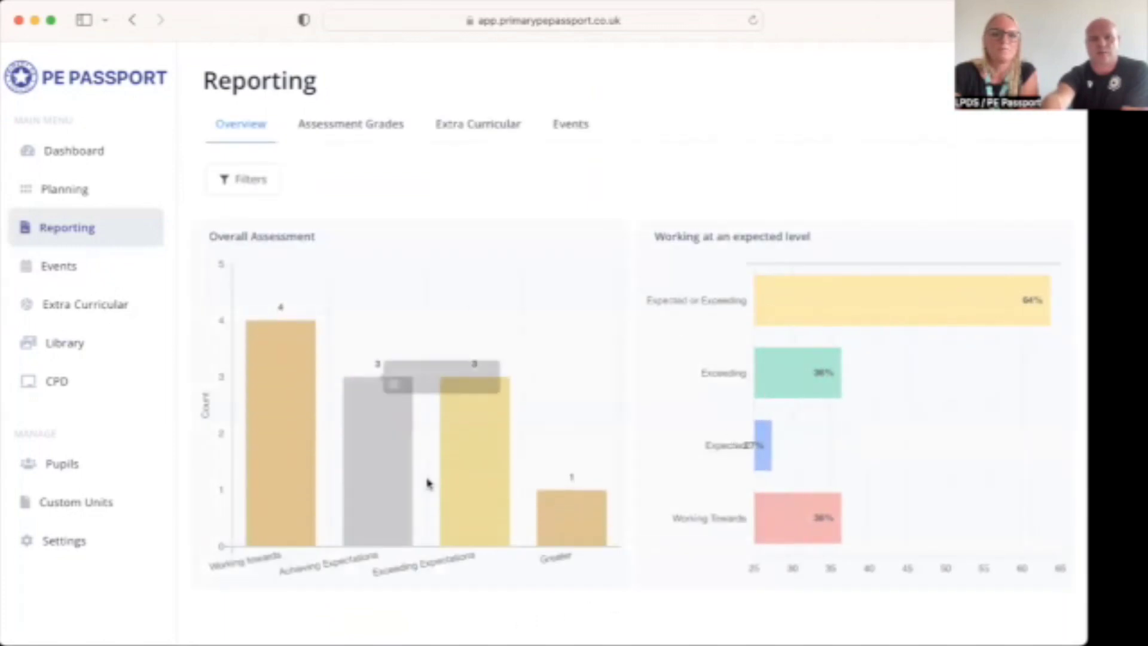
left_click(248, 179)
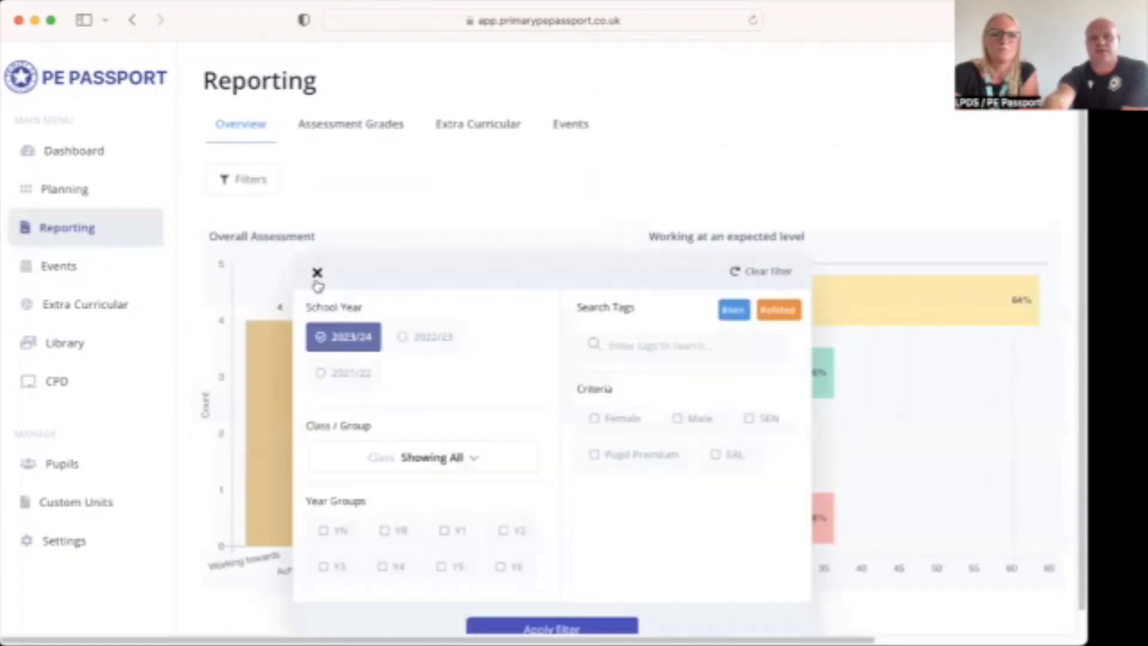
left_click(426, 337)
left_click(549, 520)
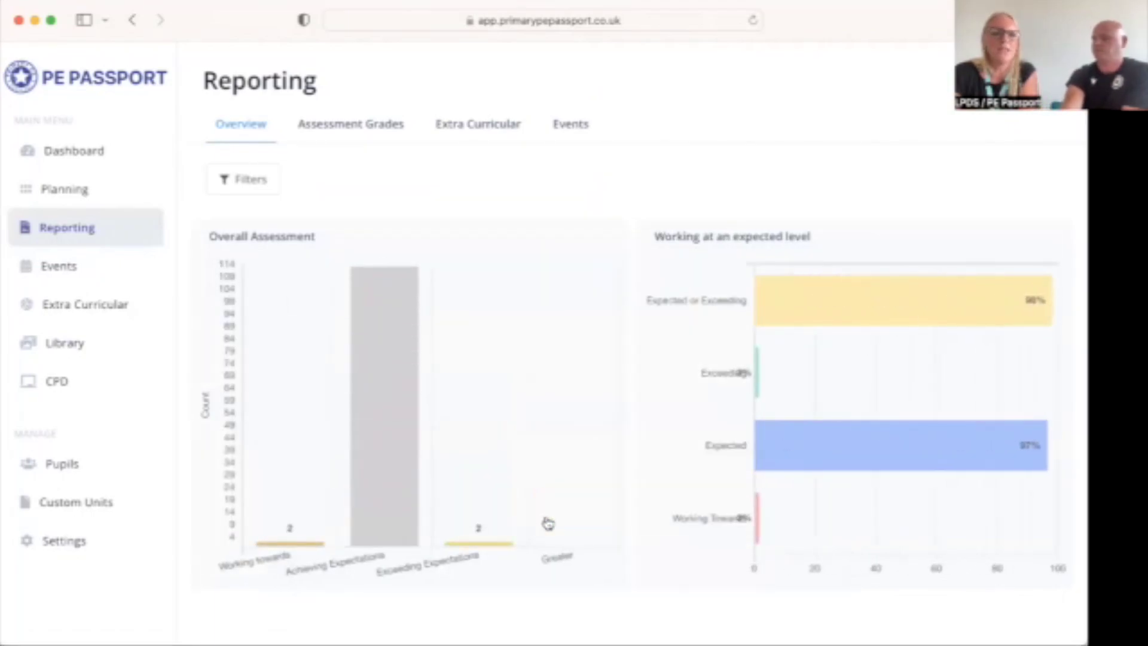
left_click(91, 153)
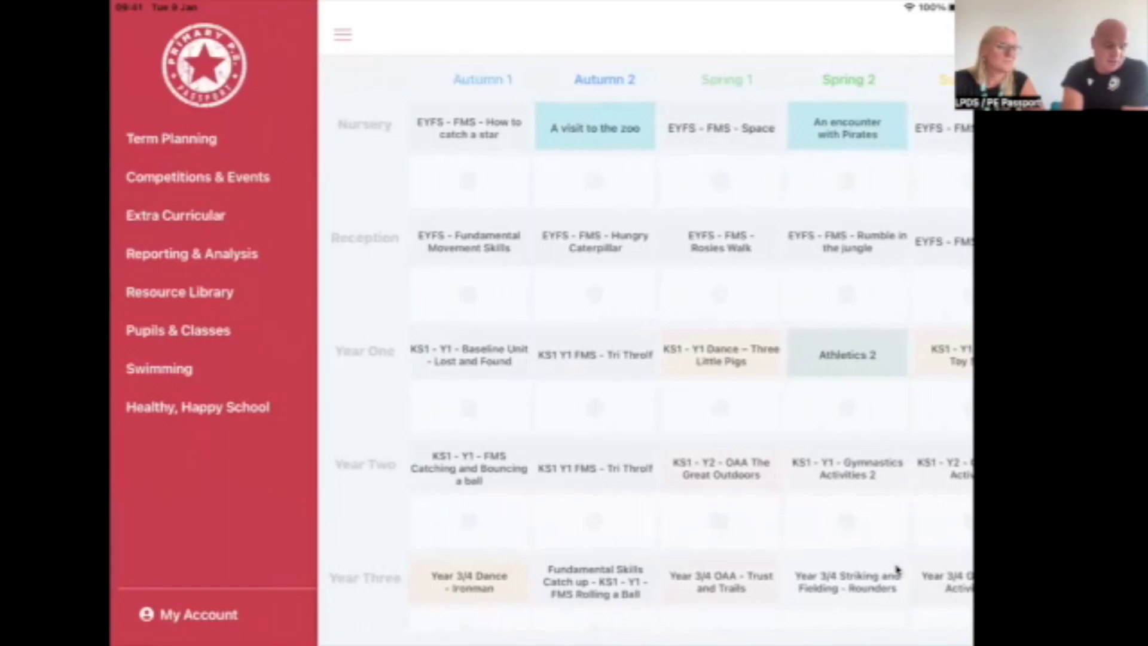
Check in My Account settings that the app's Version No. is 8.1.0.
left_click(189, 614)
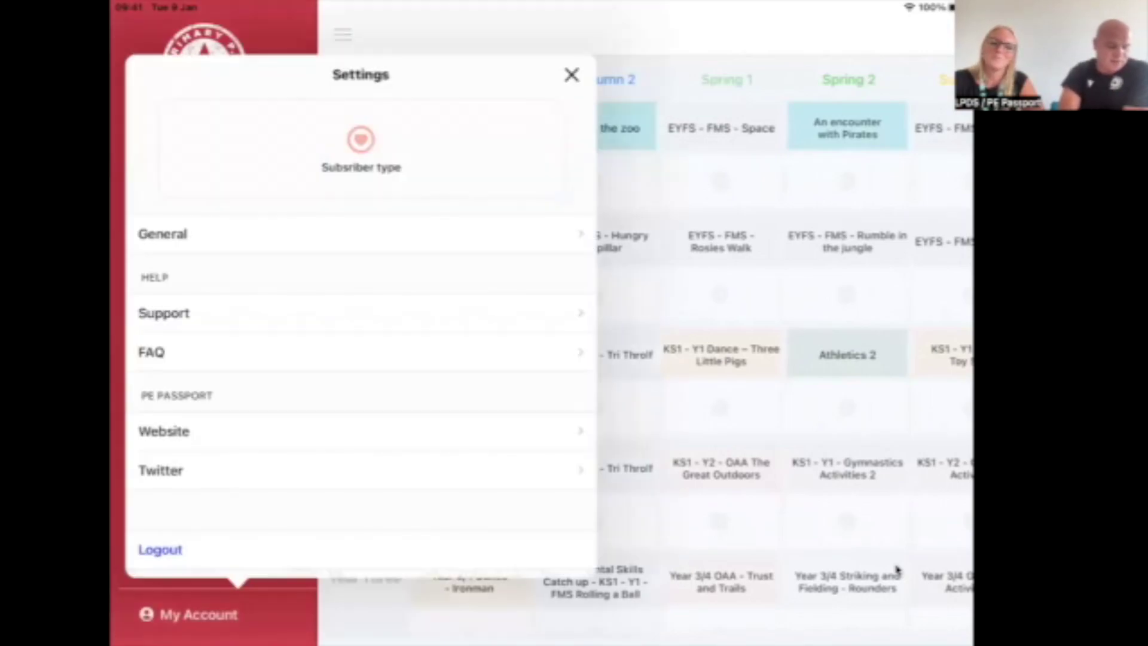
scroll(361, 317, "down", 3)
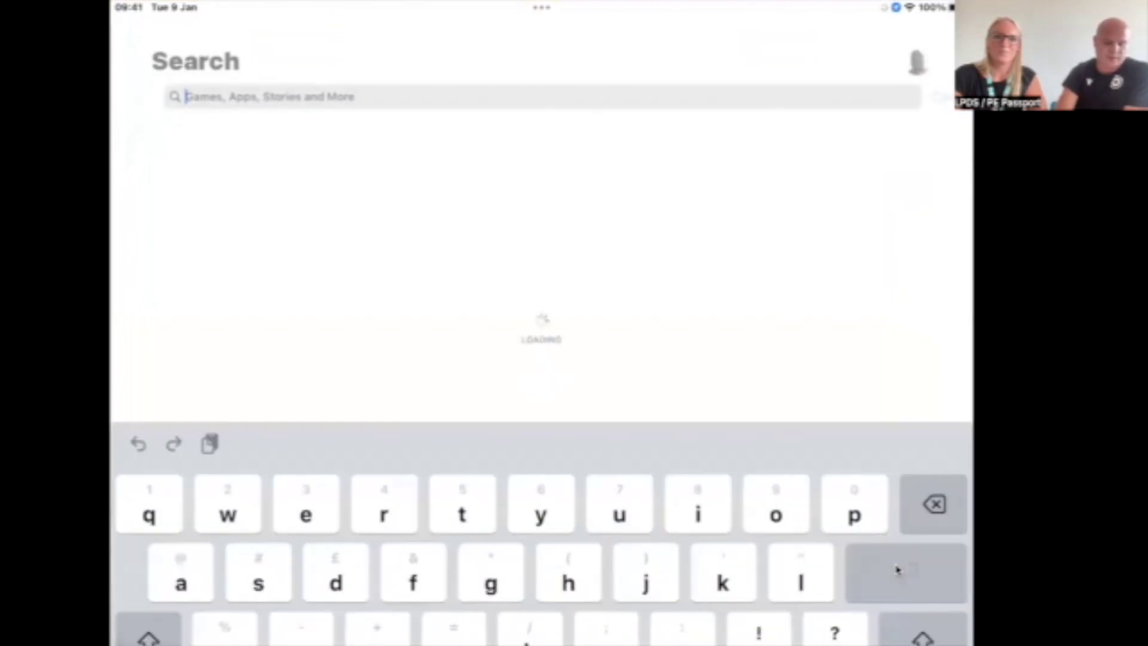
Search the App Store for 'Primary pe' and open the Primary PE Passport listing.
type("Primary")
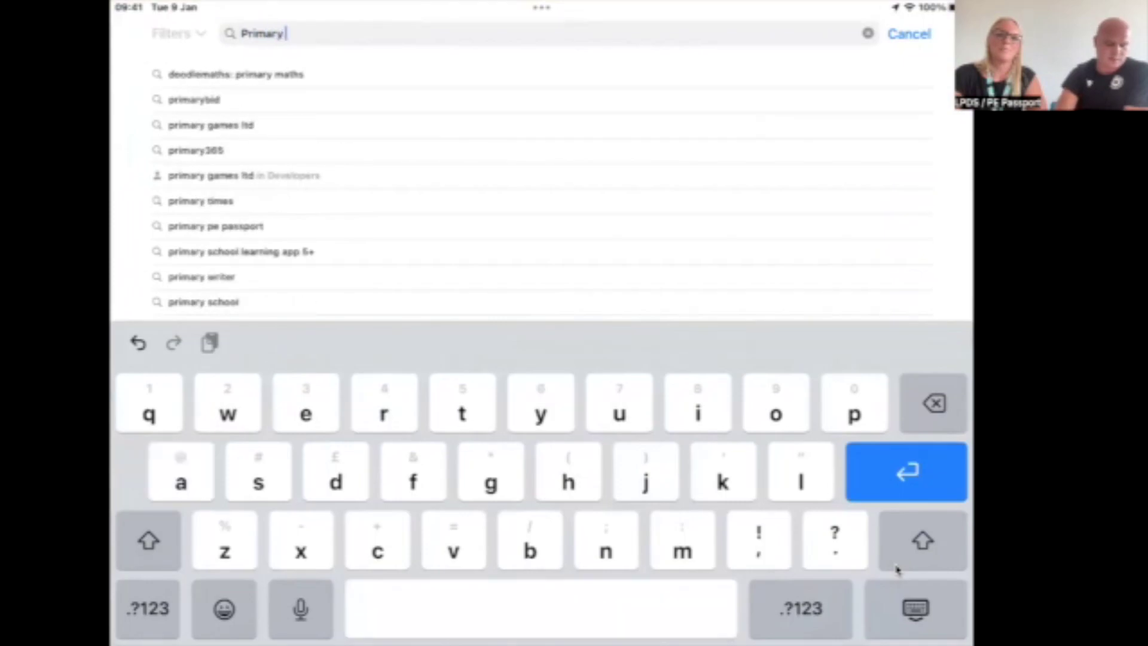
type(" pe")
left_click(217, 72)
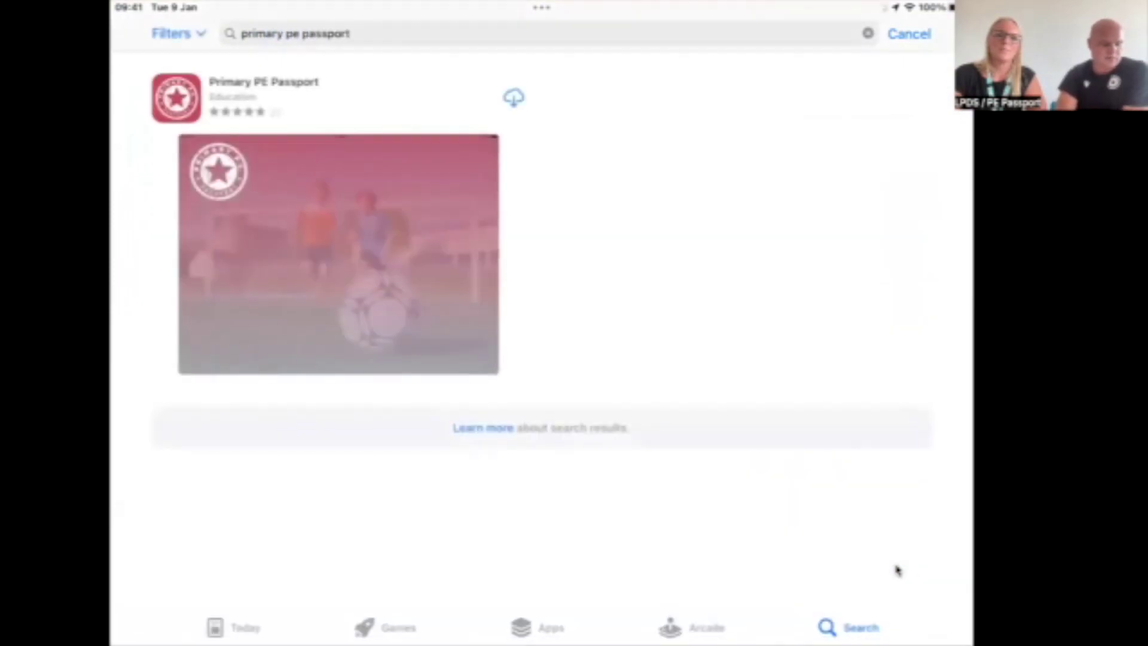
left_click(257, 82)
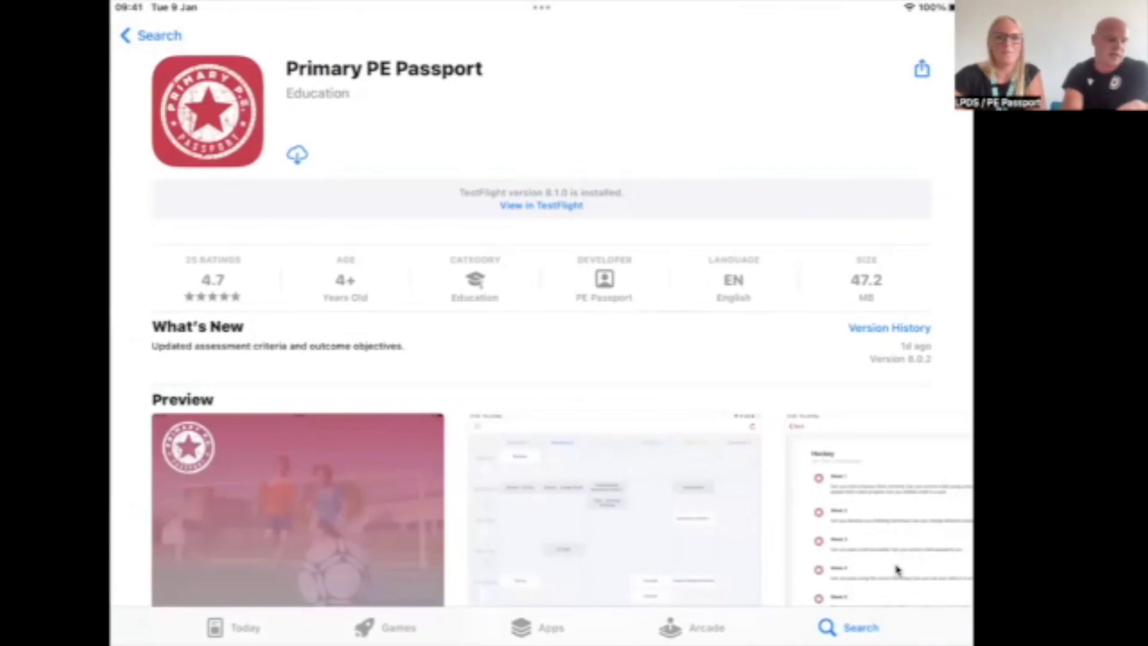
Leave the App Store, return to Primary PE Passport, and close its Settings popover.
key("super+h")
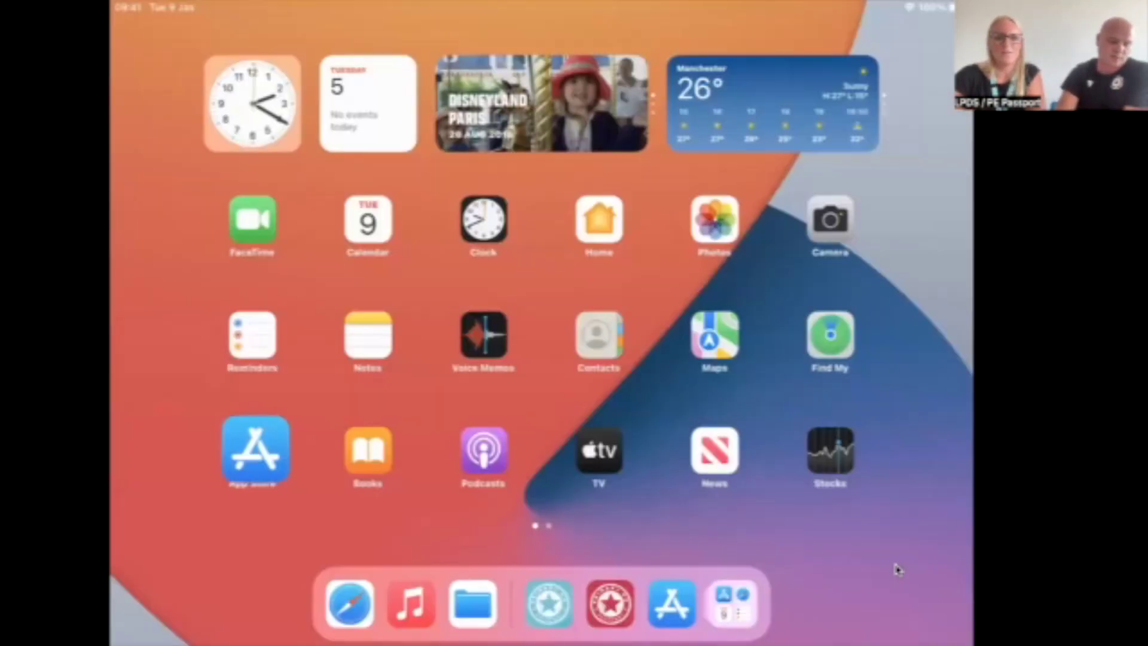
scroll(897, 569, "right", 5)
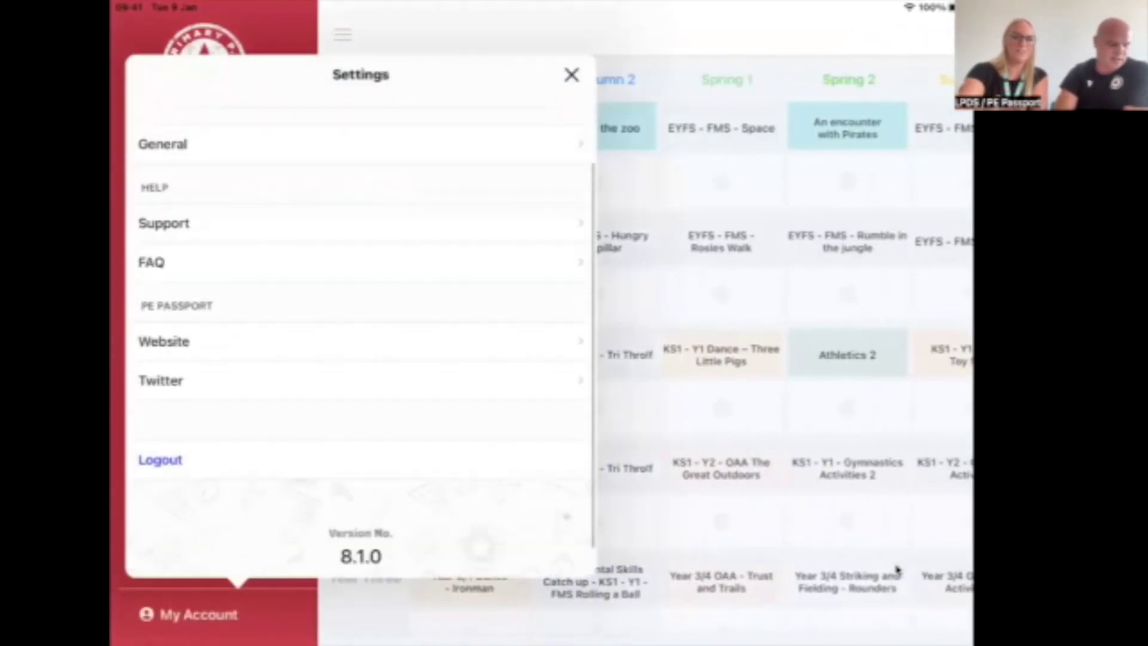
left_click(897, 570)
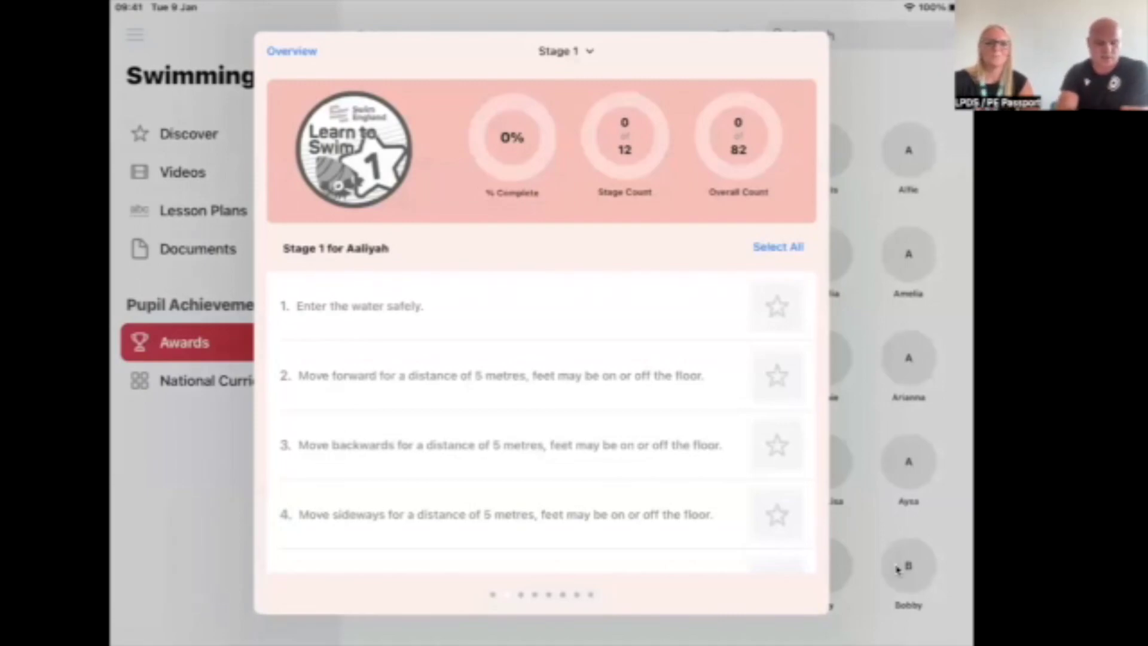
Star the first two Stage 1 criteria, then remove the star from the second.
left_click(508, 306)
left_click(508, 375)
left_click(509, 375)
Select All on Learn to Swim Stages 1 through 7, reaching 82 of 82 criteria.
left_click(771, 247)
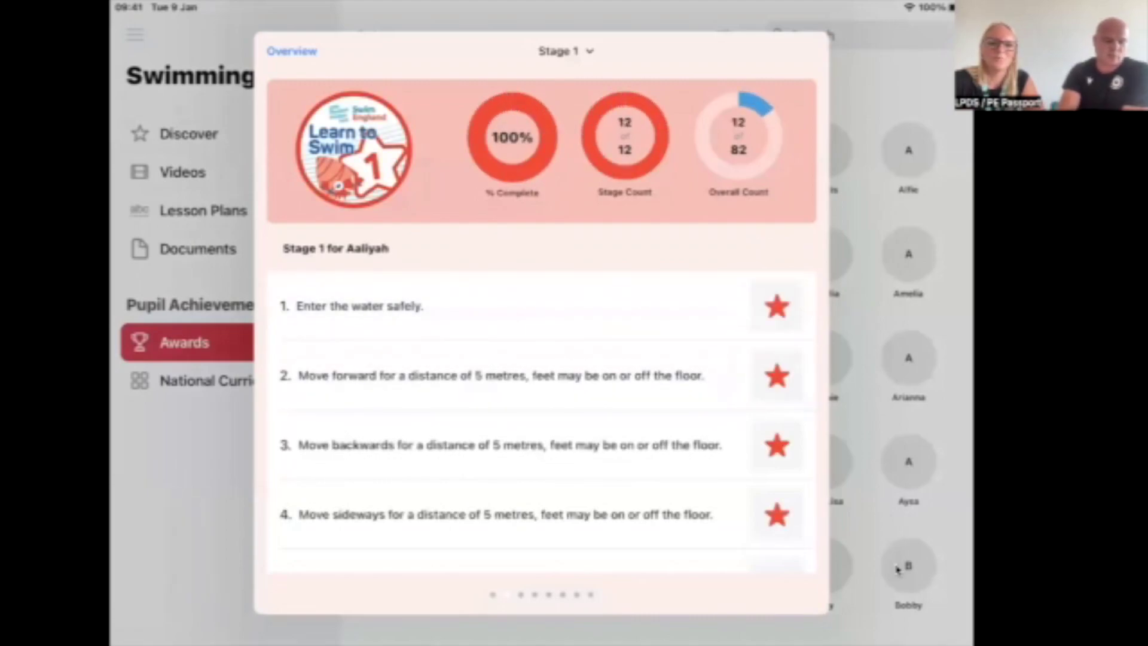
left_click(778, 247)
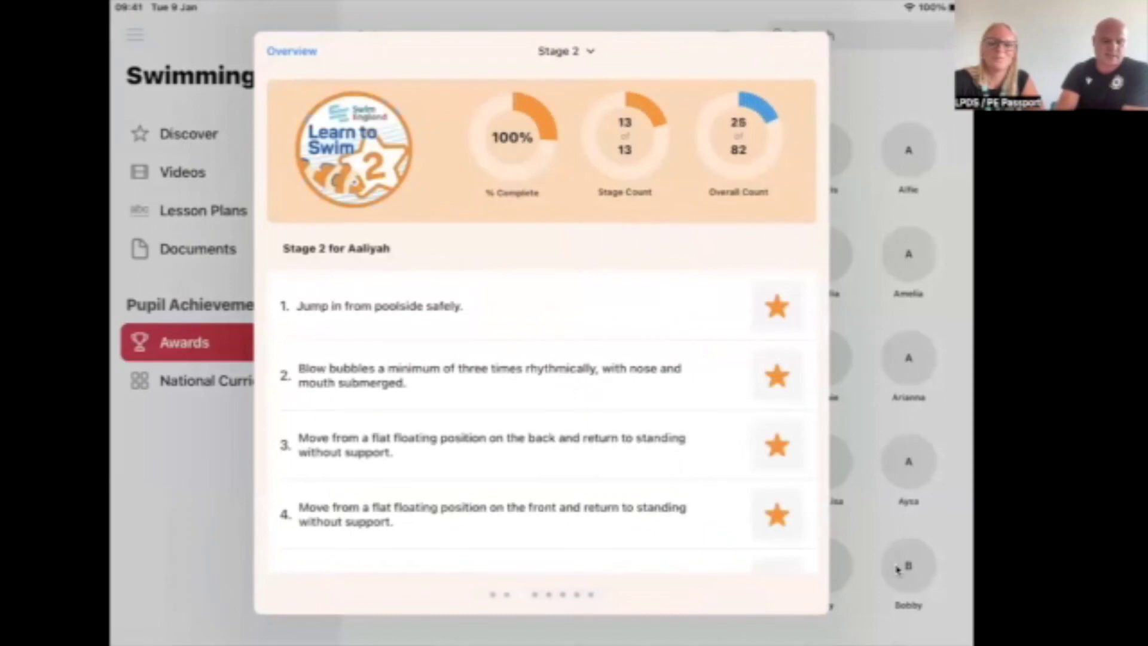
left_click(778, 246)
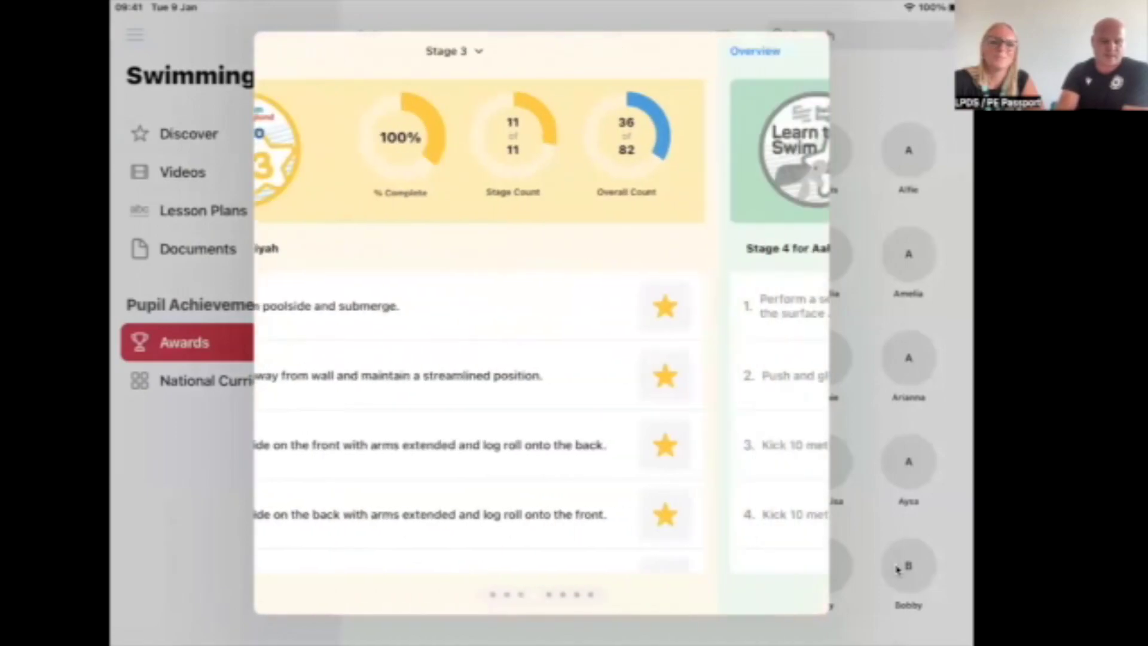
left_click(778, 247)
left_click(777, 246)
left_click(778, 247)
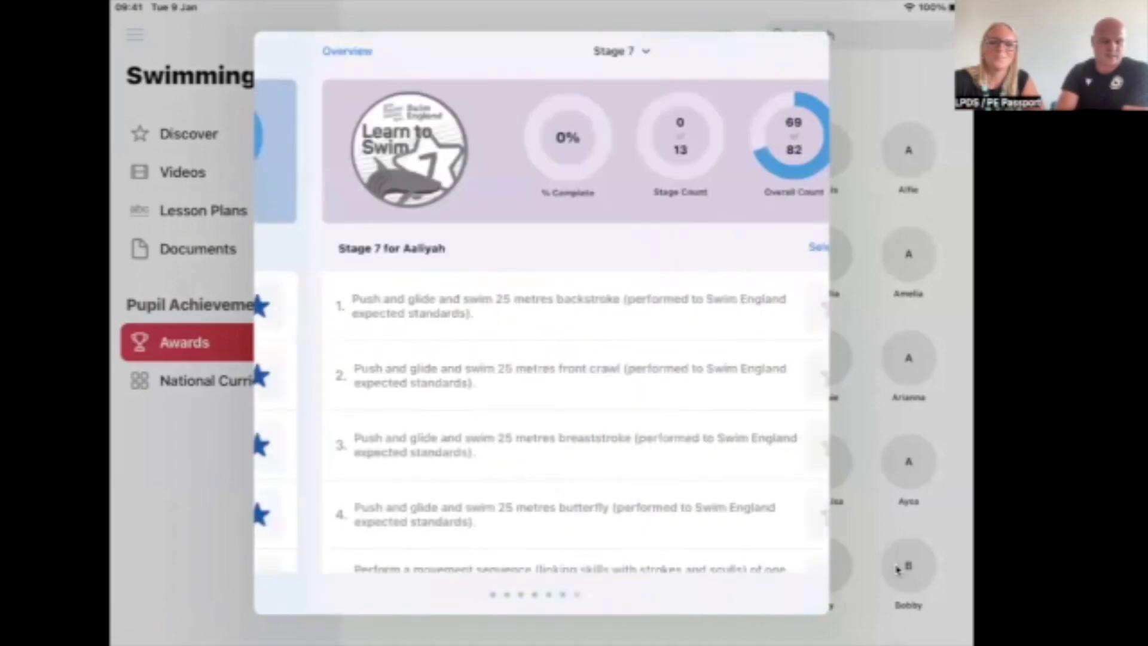
left_click(777, 246)
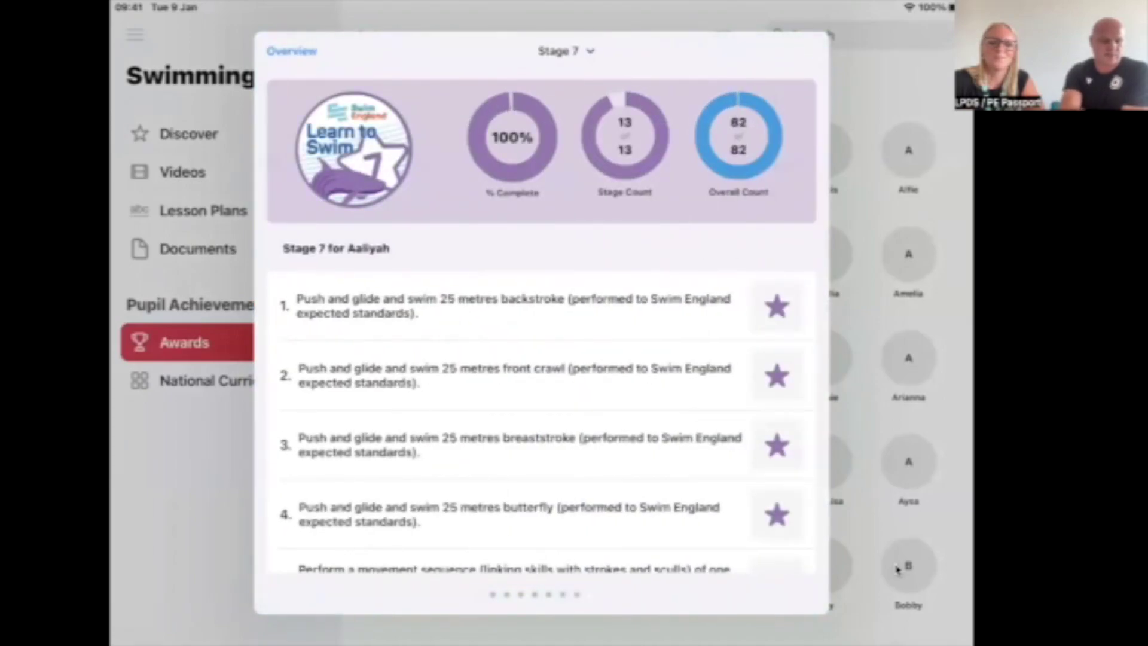